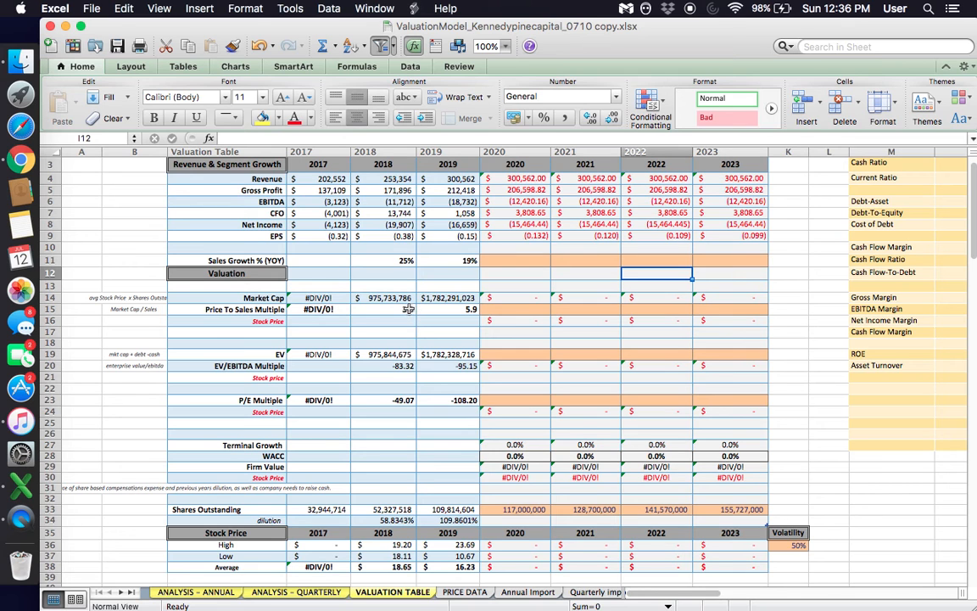
- Review the Price To Sales, EV/EBITDA and P/E Multiple rows, including the EBITDA label and the 2017 to 2019 P/E formulas
click(240, 310)
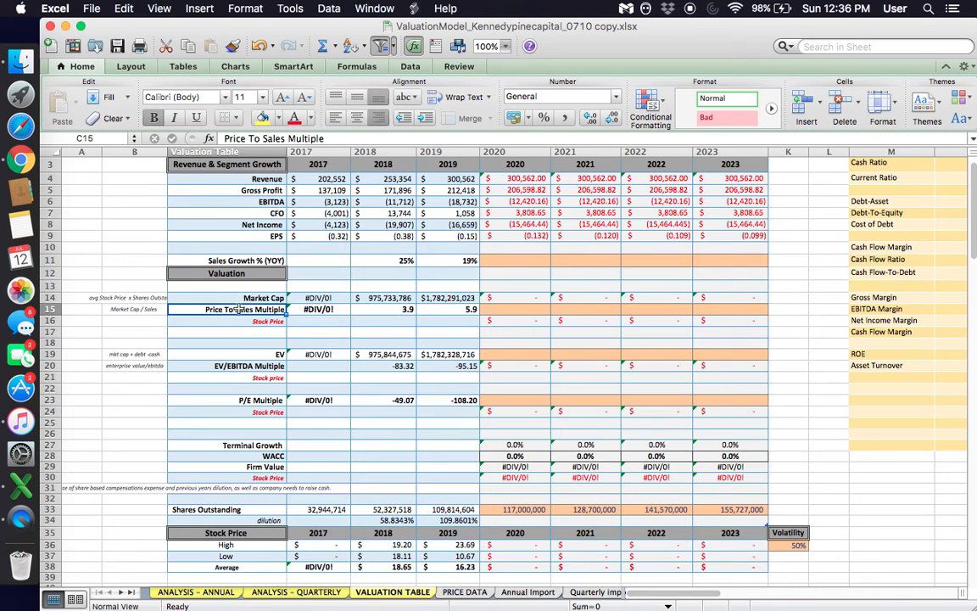
click(261, 374)
click(268, 365)
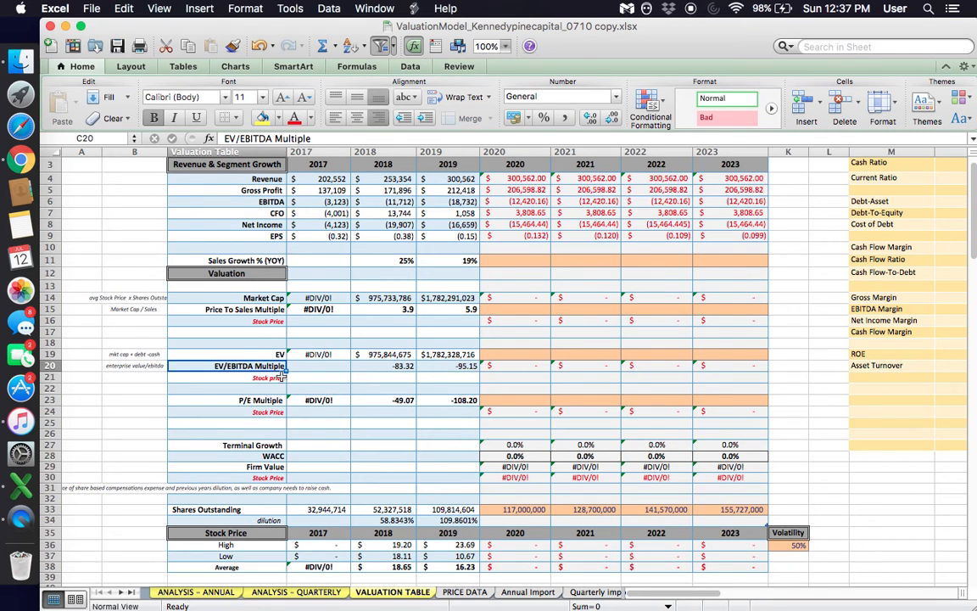
click(259, 202)
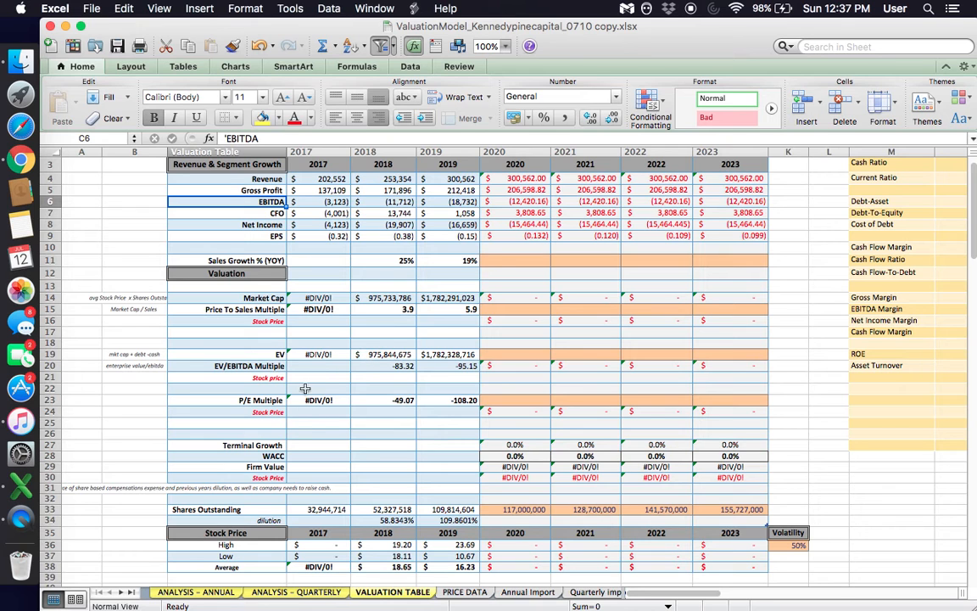
click(267, 365)
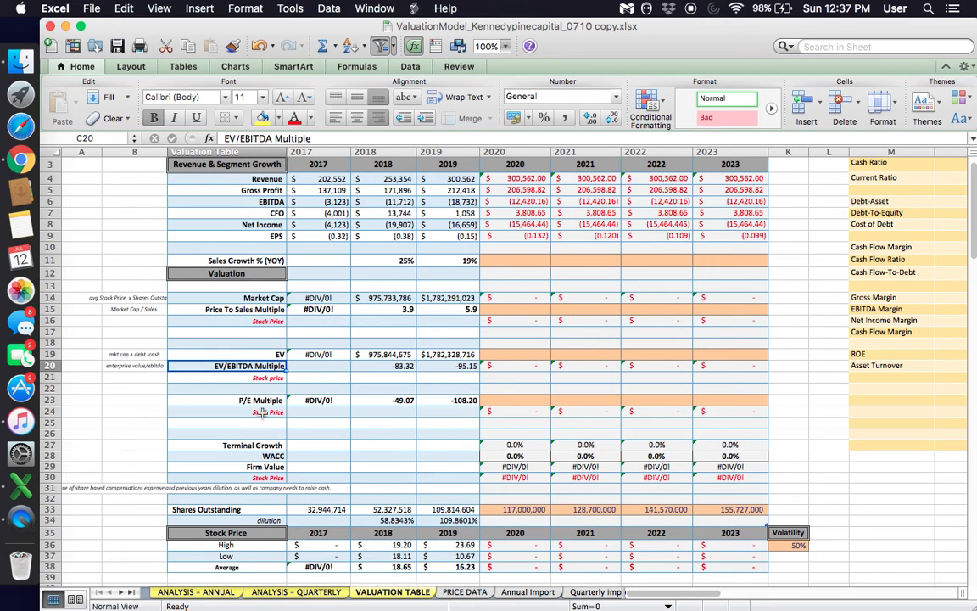
click(258, 400)
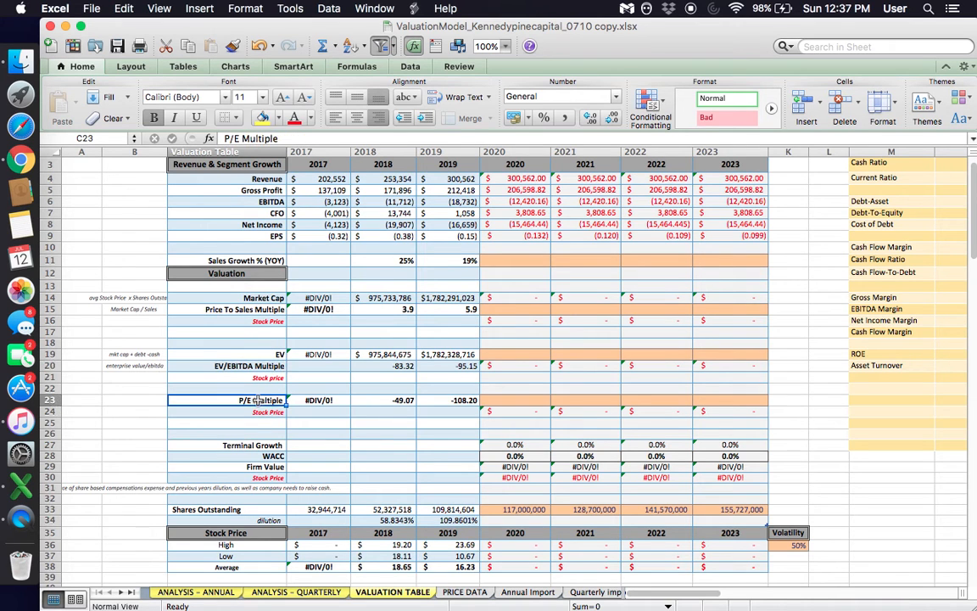
click(397, 400)
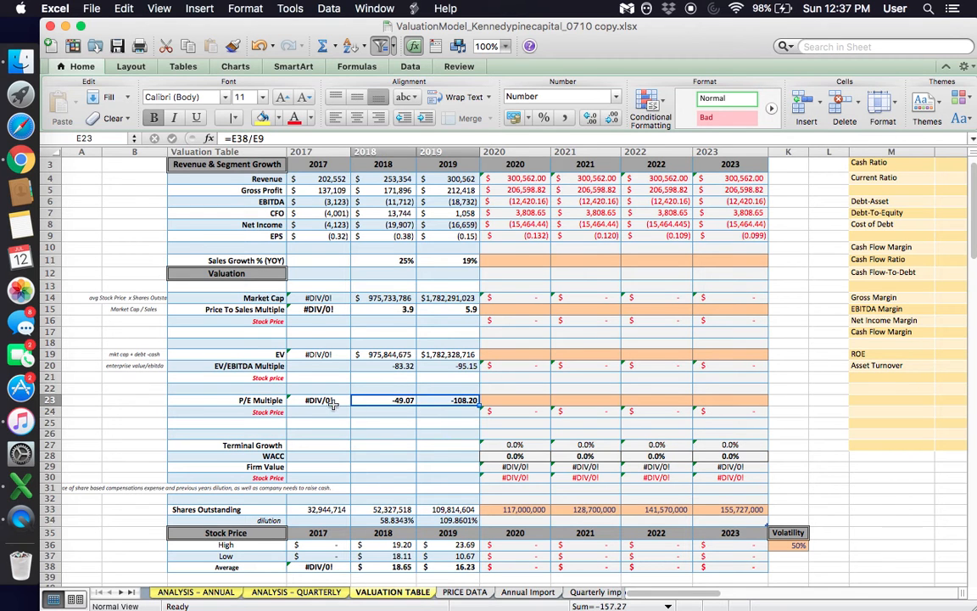
click(335, 402)
drag(334, 402, 471, 399)
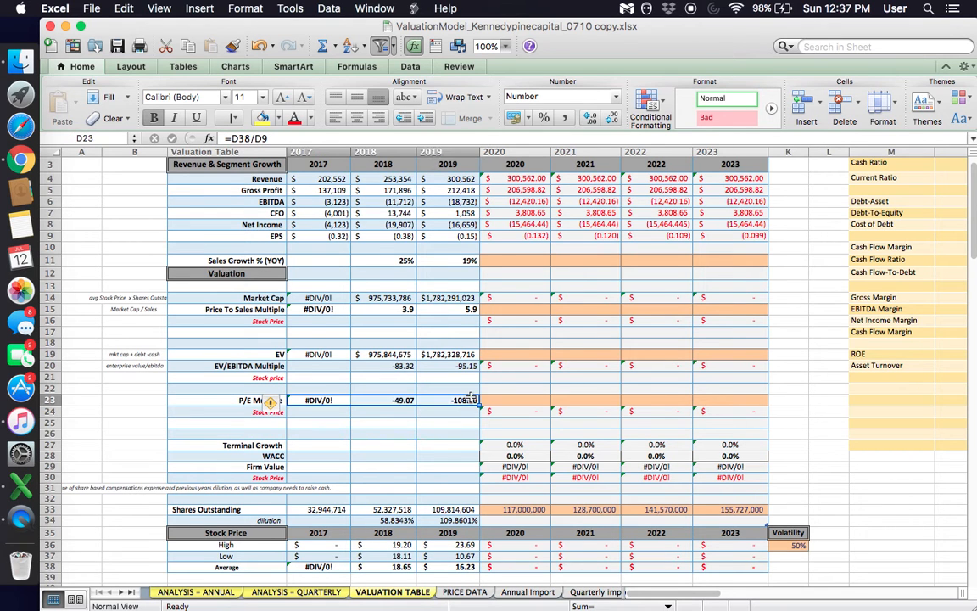
- Examine the Terminal Growth, WACC and Firm Value rows, including the 2020 to 2023 Firm Value formulas
click(307, 459)
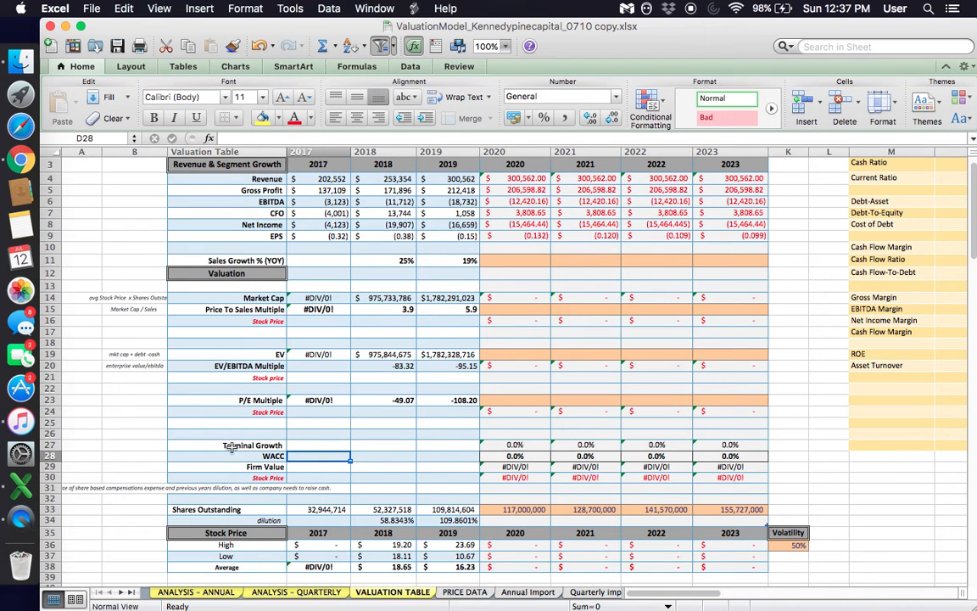
drag(234, 445, 471, 487)
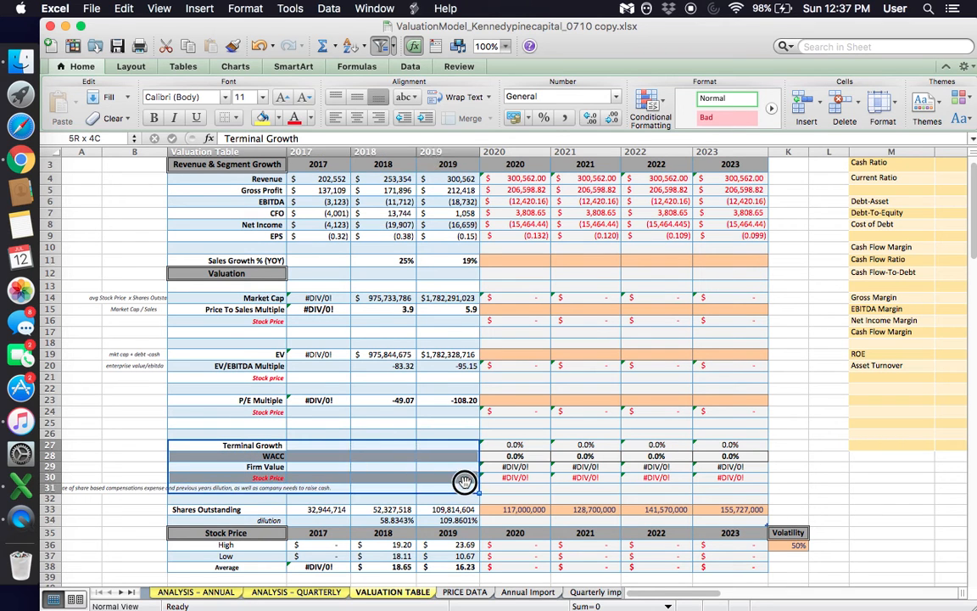
click(249, 446)
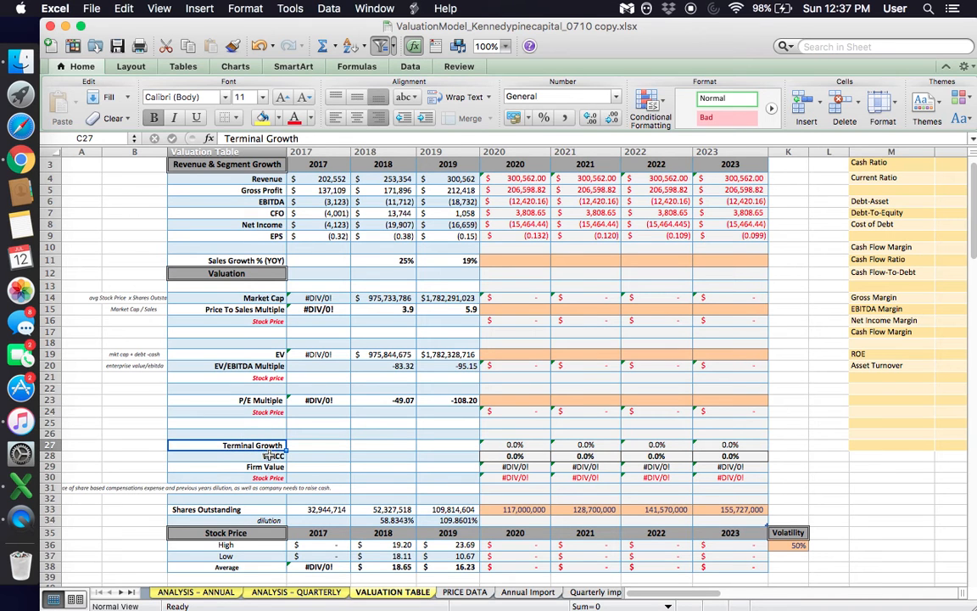
click(270, 455)
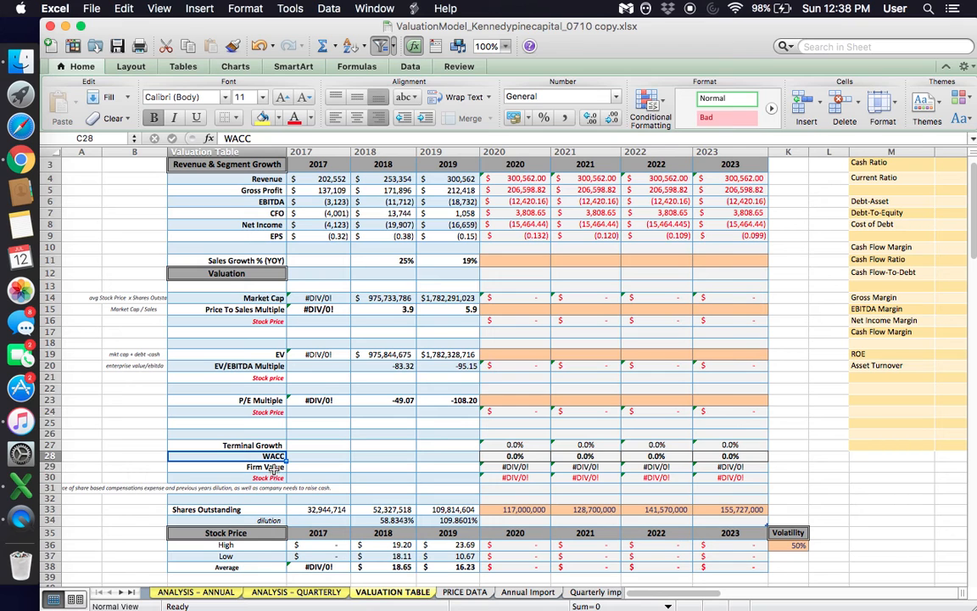
click(273, 468)
click(509, 467)
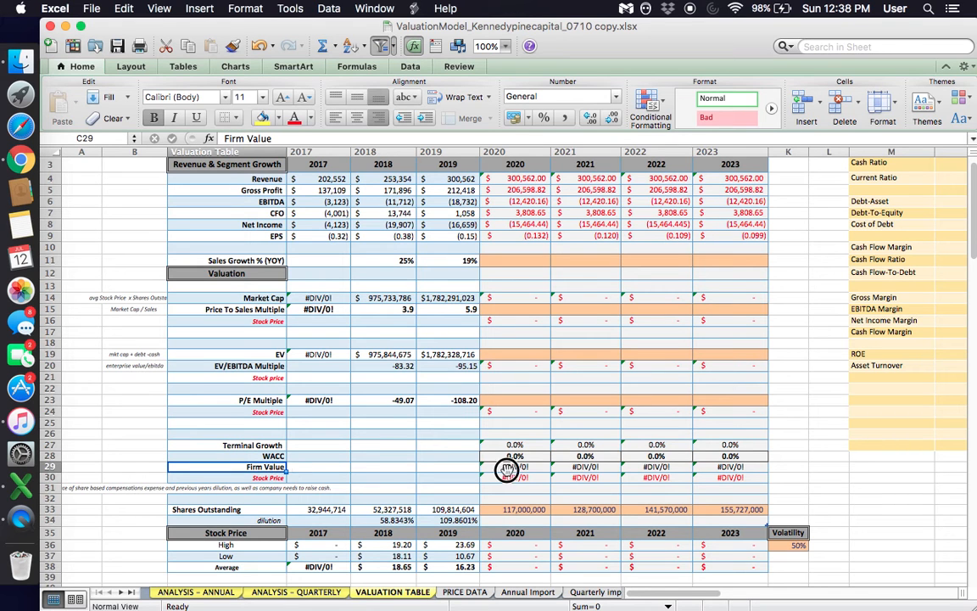
drag(741, 453, 736, 466)
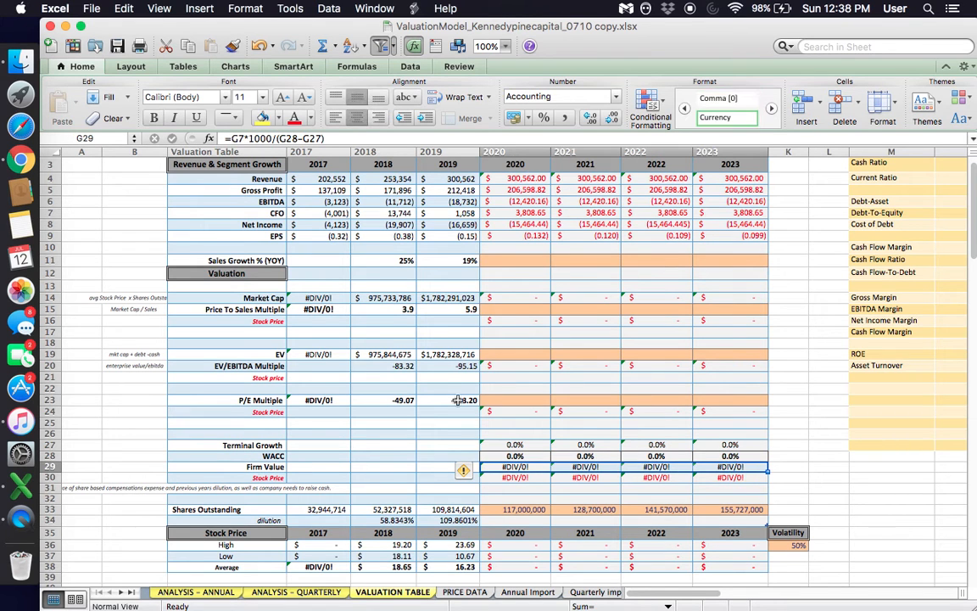
- Inspect the 2020 Net Income and CFO formulas and the CFO row through 2023
click(528, 224)
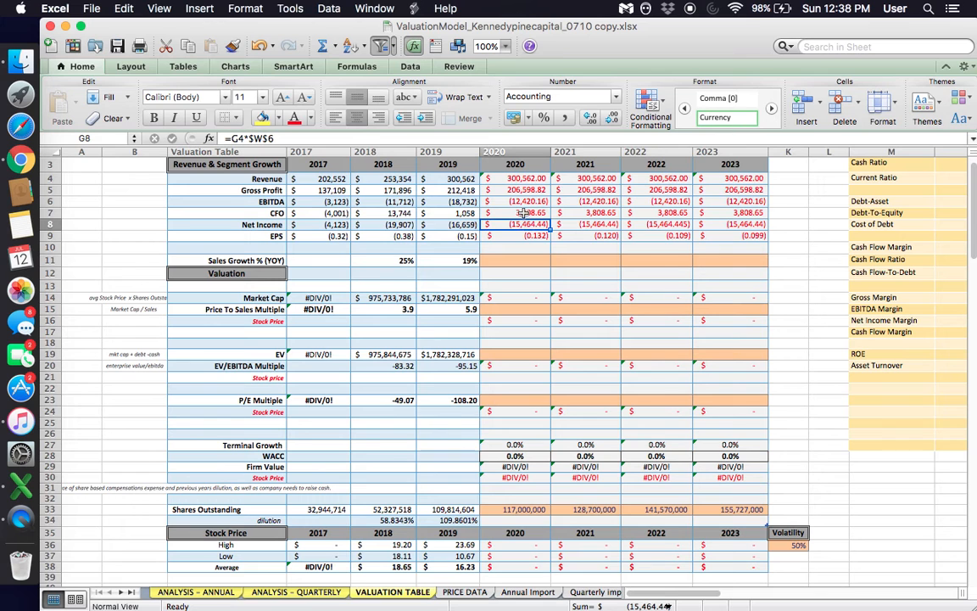
key(Up)
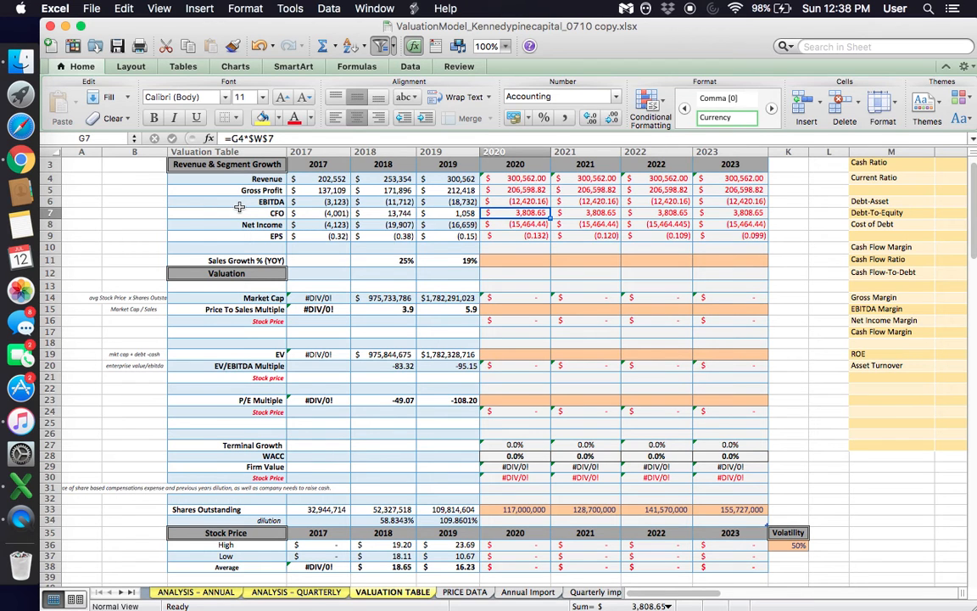
drag(240, 212, 755, 217)
click(697, 381)
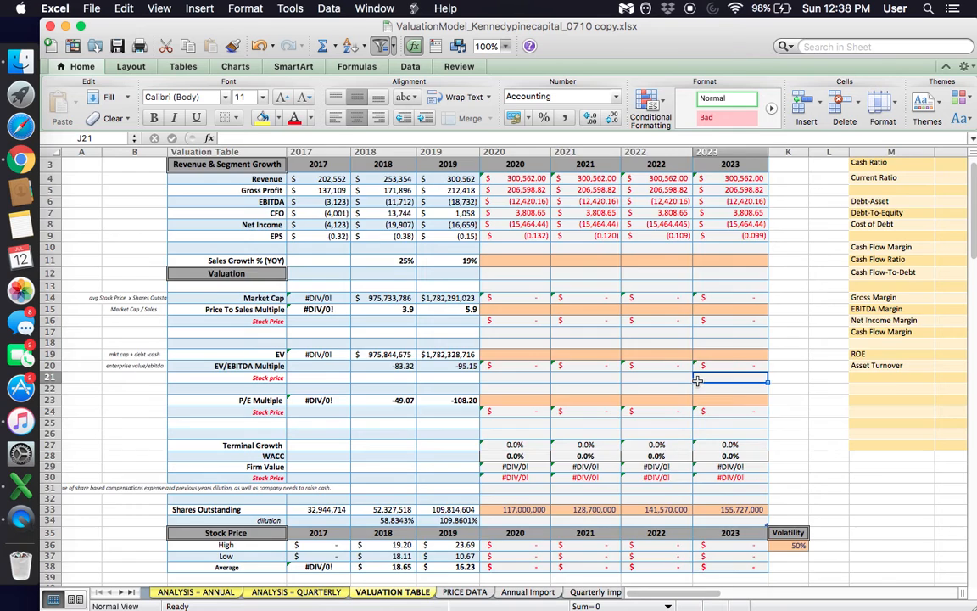
- Compare the Price To Sales Multiple formulas for 2018 and 2019
scroll(697, 381, up, 2)
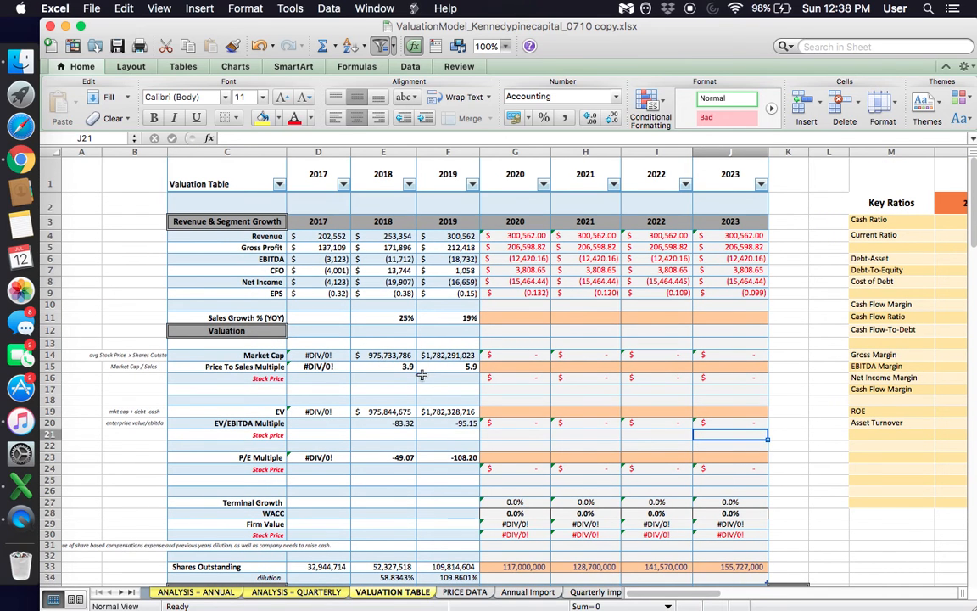
drag(384, 366, 404, 366)
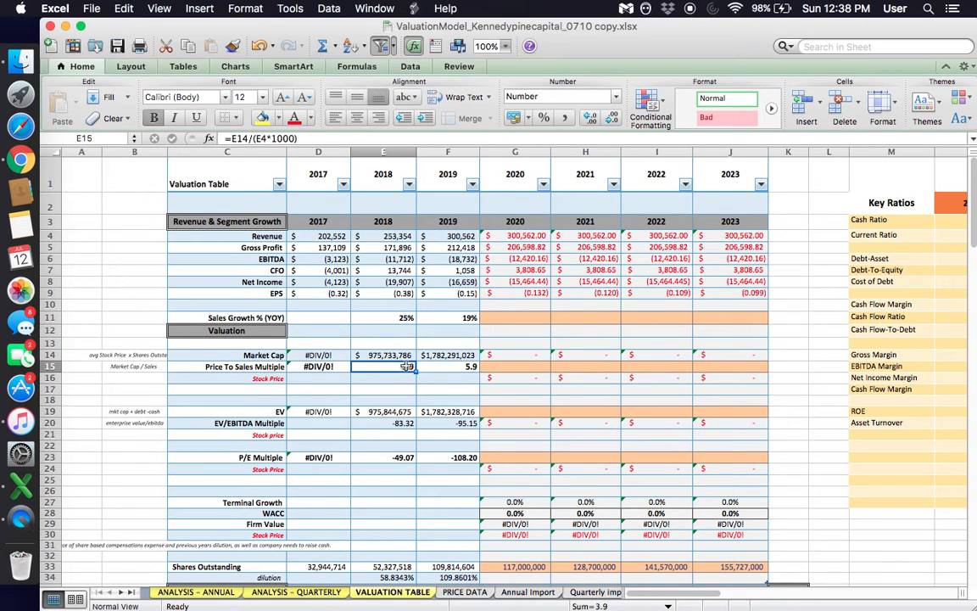
click(456, 371)
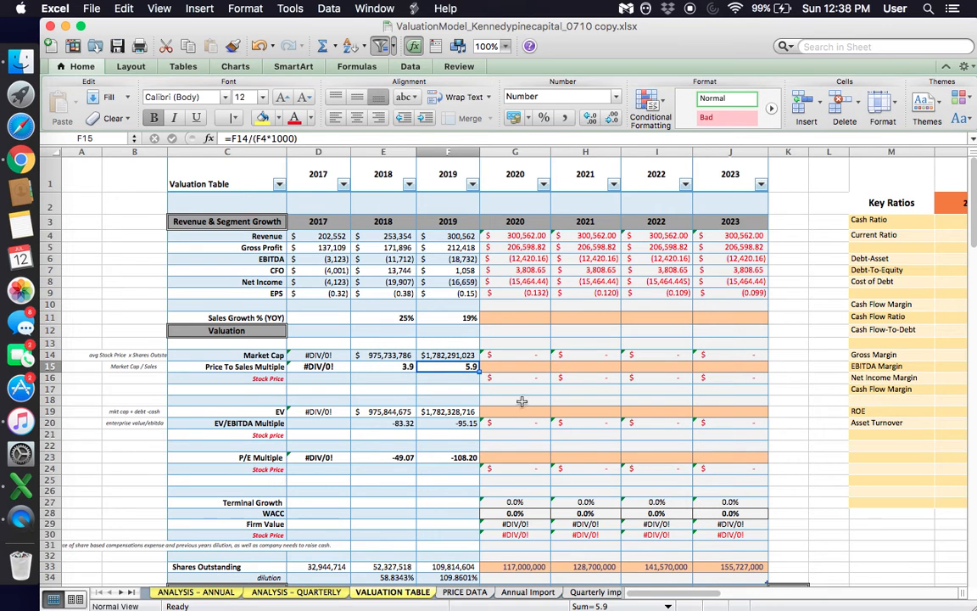
click(402, 367)
drag(402, 367, 462, 366)
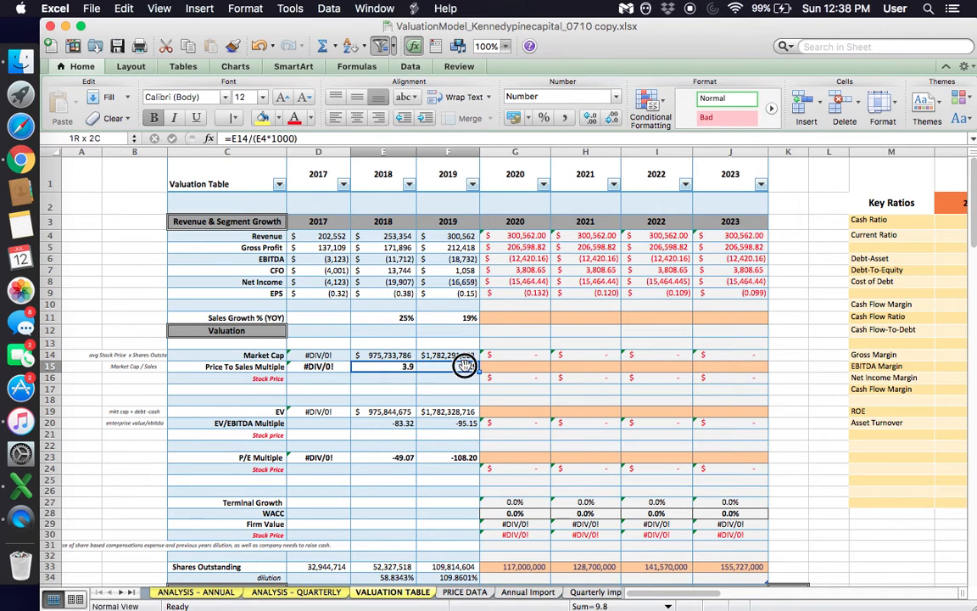
- Trace the 2019 Price To Sales Multiple to the Revenue and Market Cap cells in the 2019 column
click(447, 152)
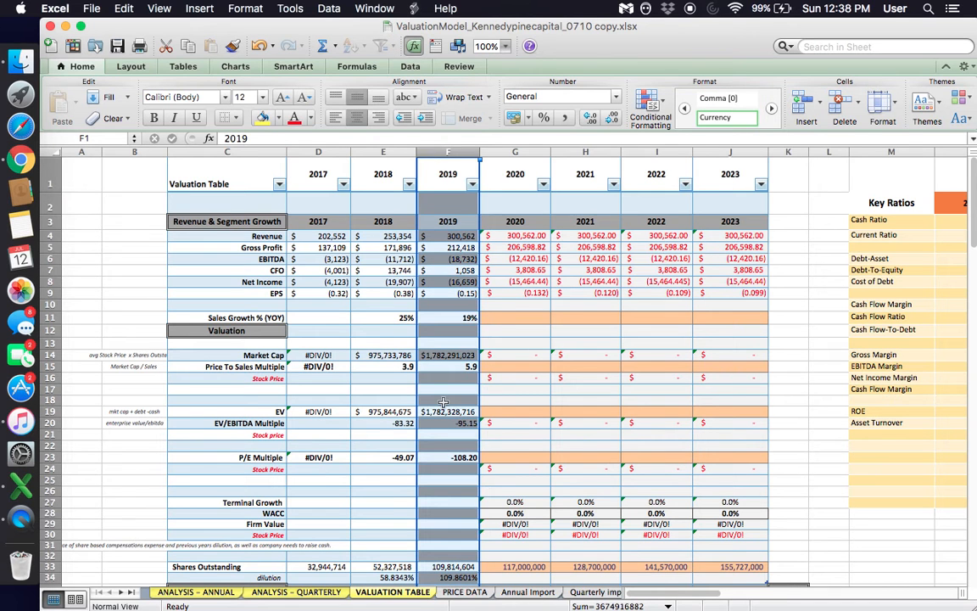
click(449, 366)
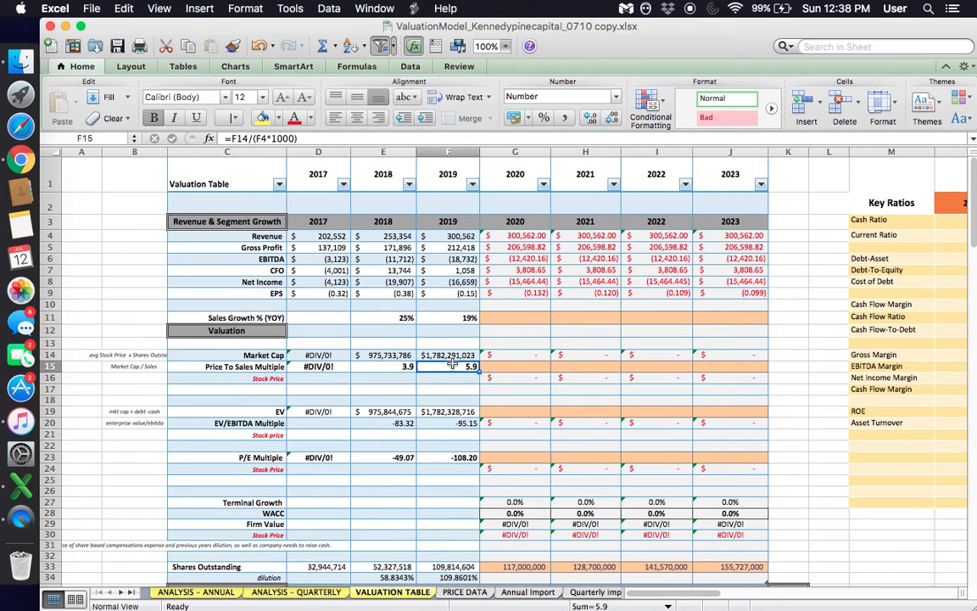
click(455, 237)
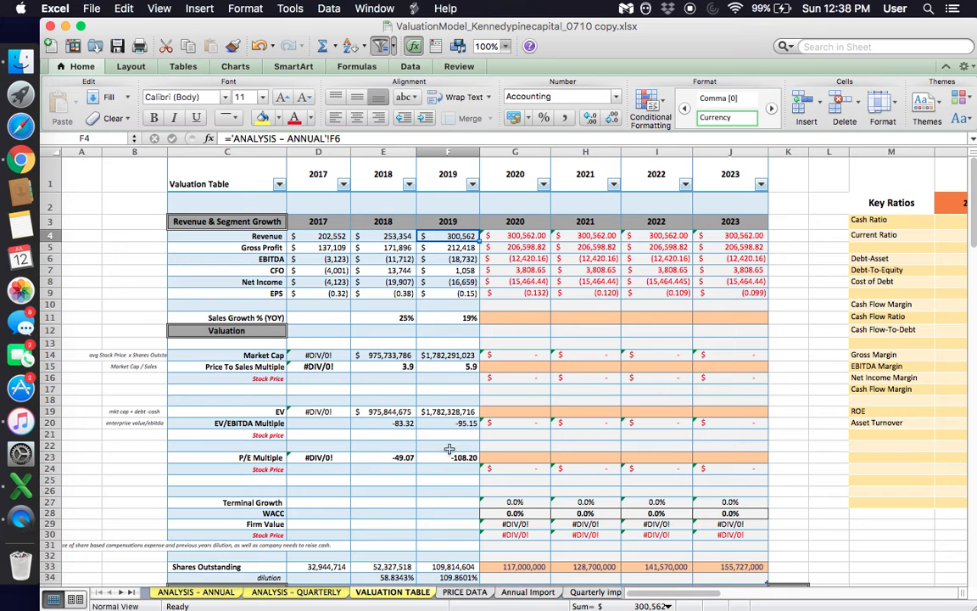
click(454, 353)
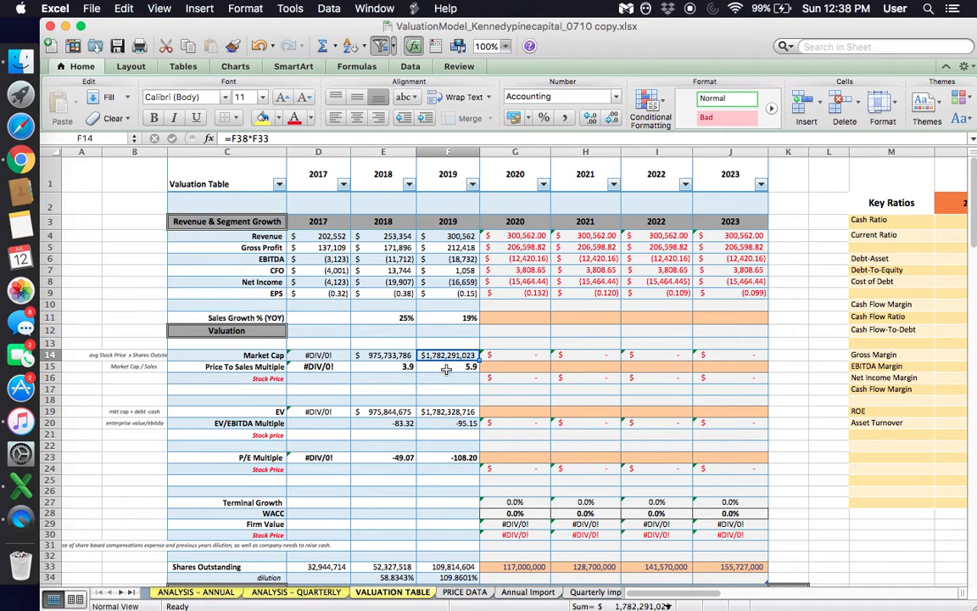
click(446, 369)
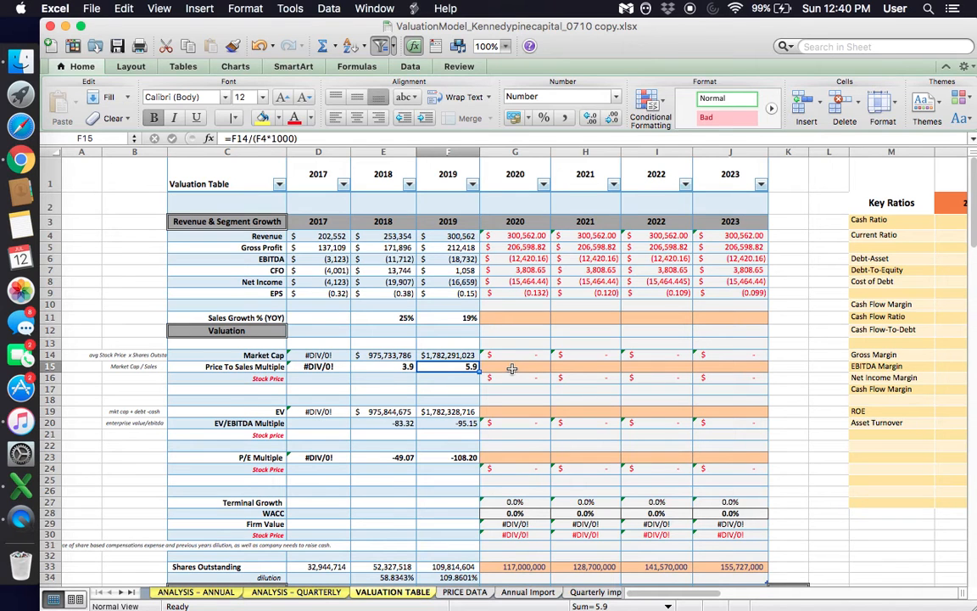
- Check the 2018 and 2019 Sales Growth % (YOY) formulas and the 2019 revenue and segment growth figures
mouse_move(447, 317)
mouse_down()
mouse_move(398, 317)
mouse_move(452, 317)
mouse_up()
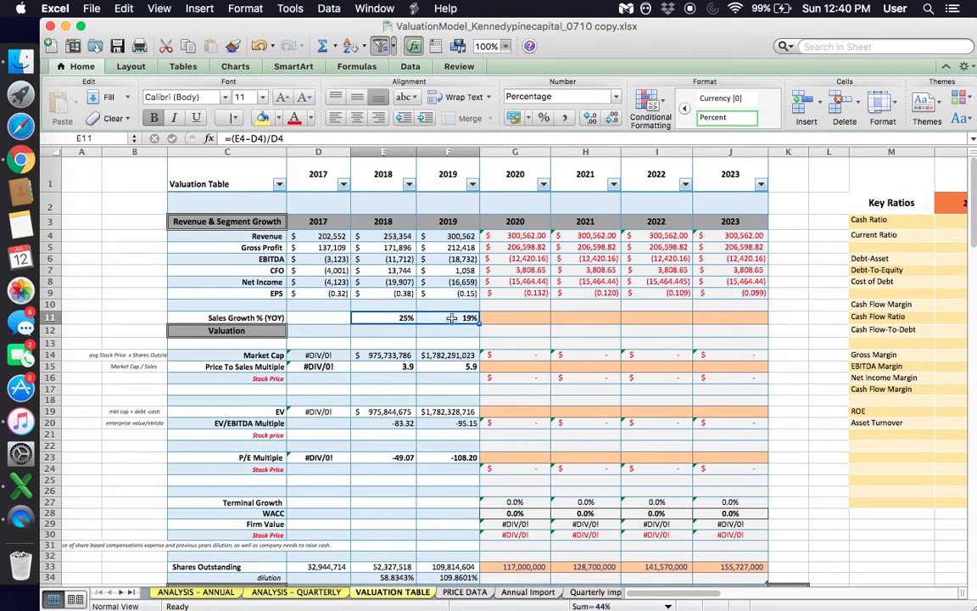
click(393, 318)
click(446, 319)
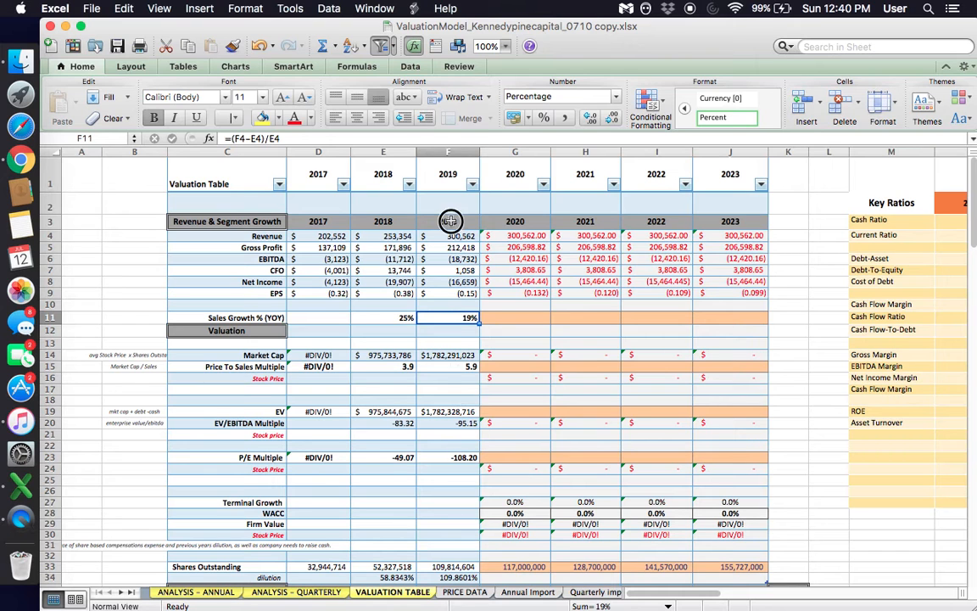
drag(449, 220, 450, 317)
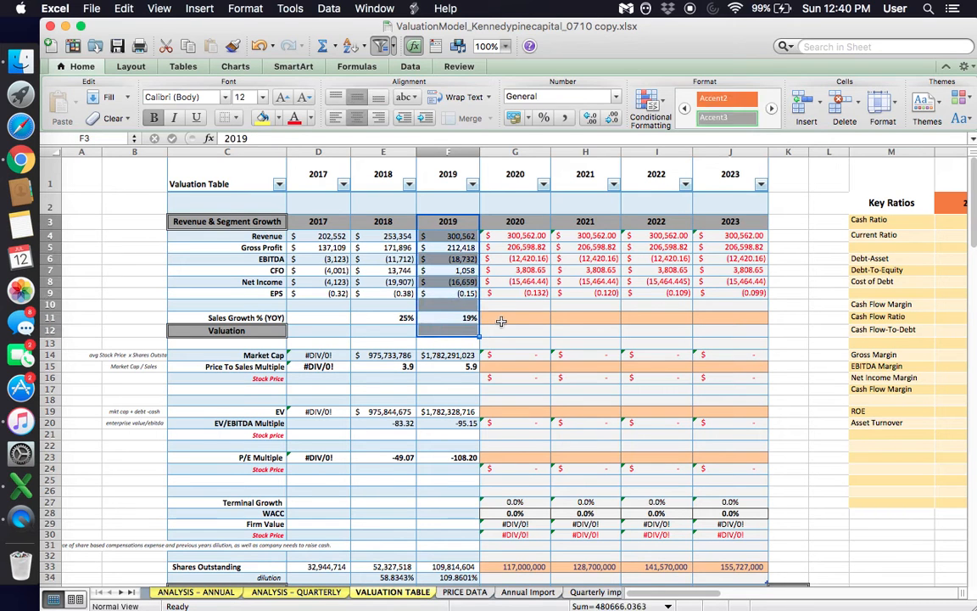
- Review the Sales Growth % (YOY) input cells for 2020 to 2023, the 2020 Revenue formula and the 2020 Price To Sales Multiple cell
click(501, 321)
drag(225, 316, 696, 312)
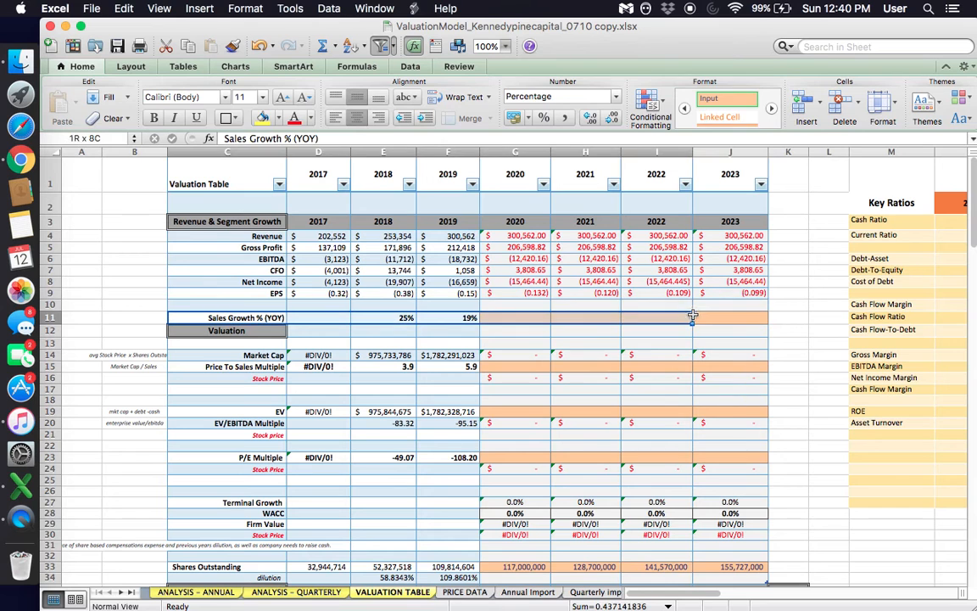
click(535, 316)
click(583, 323)
click(669, 316)
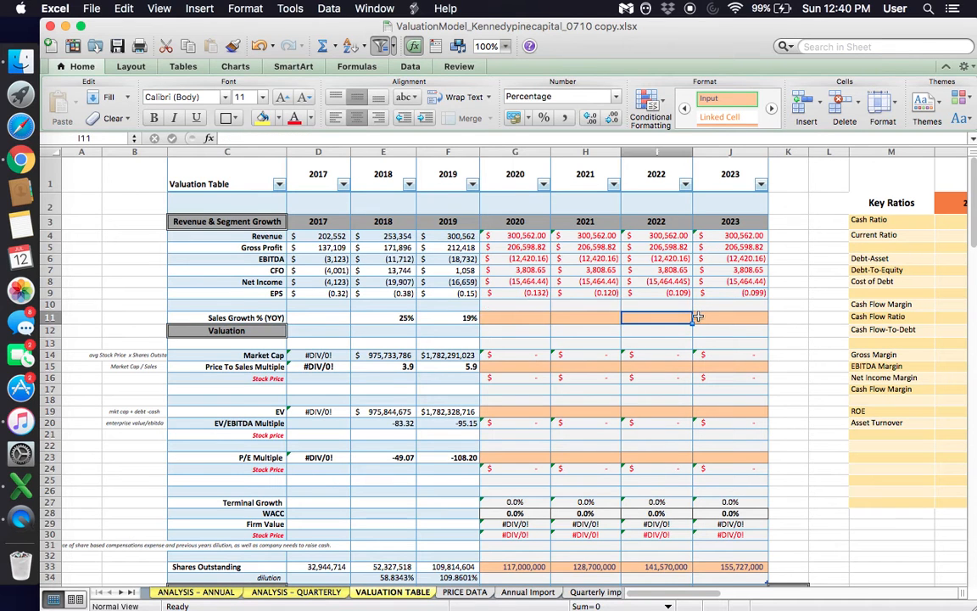
click(698, 316)
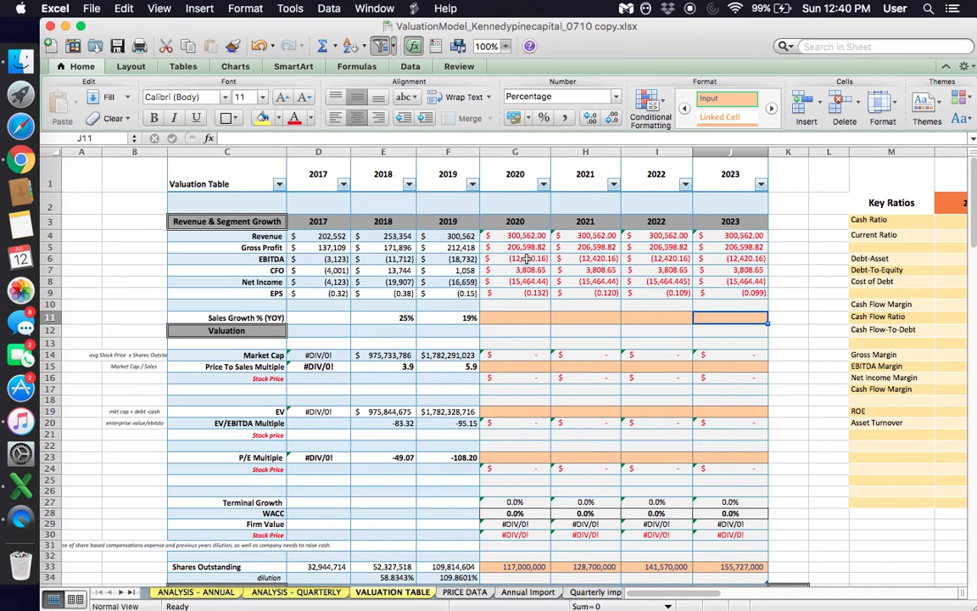
click(513, 238)
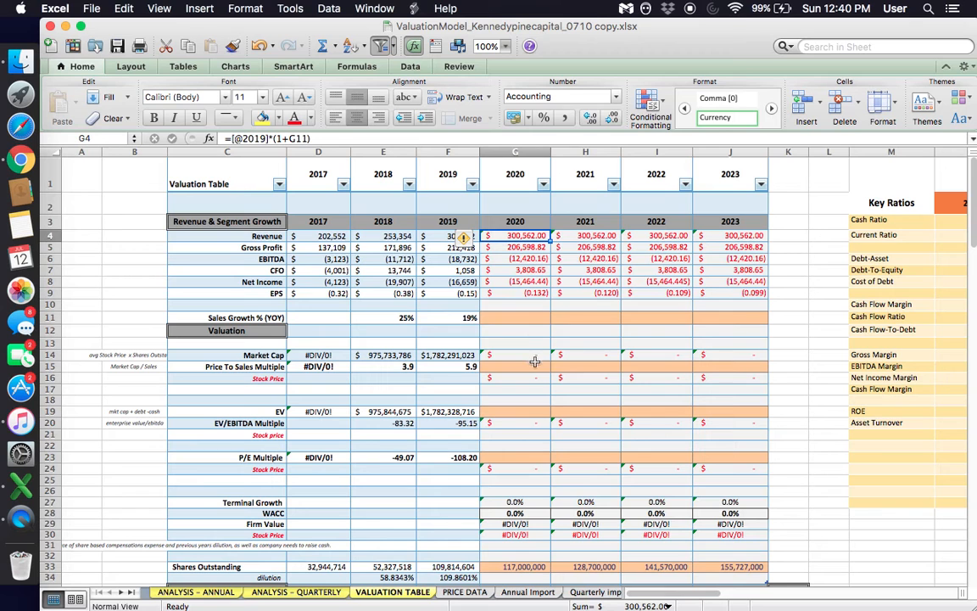
click(508, 365)
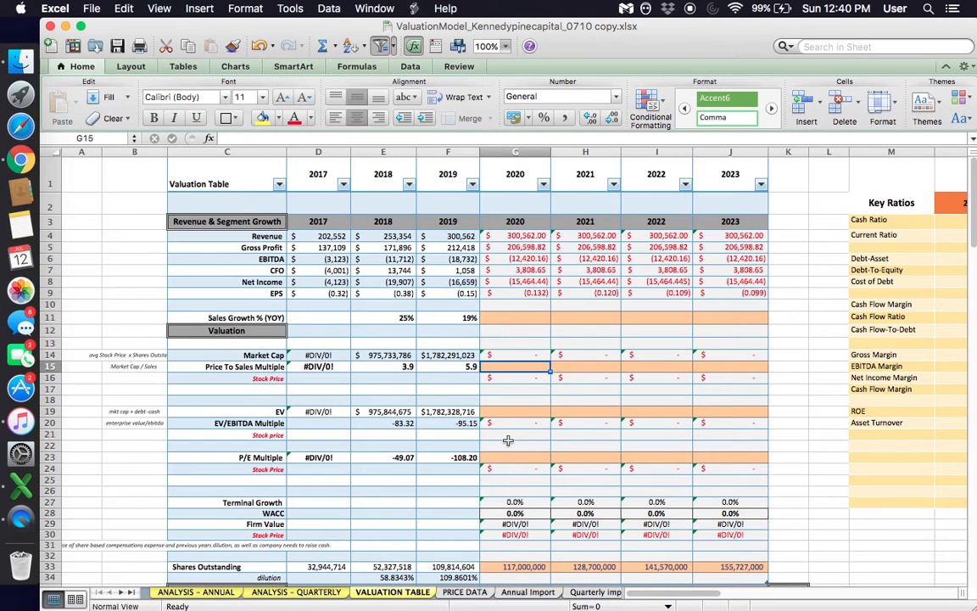
- Clear the 2020 to 2023 Shares Outstanding values in row 33
click(519, 567)
drag(519, 566, 713, 567)
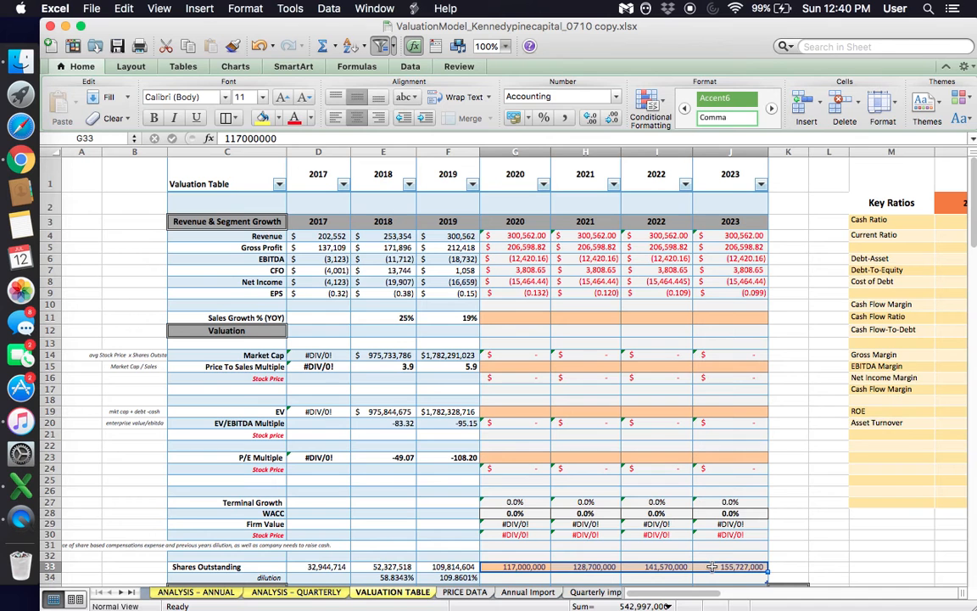
right_click(712, 567)
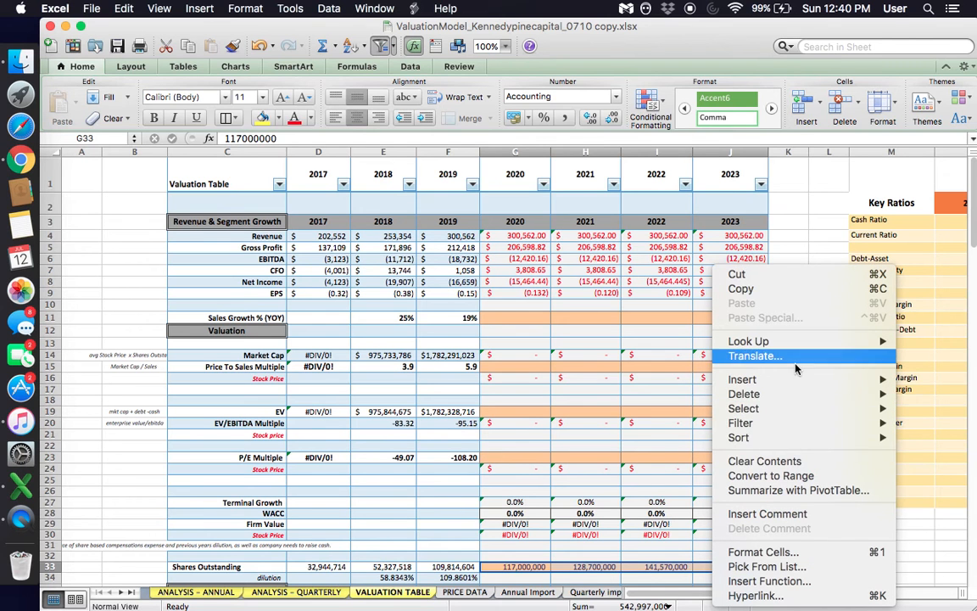
click(791, 460)
scroll(586, 479, down, 5)
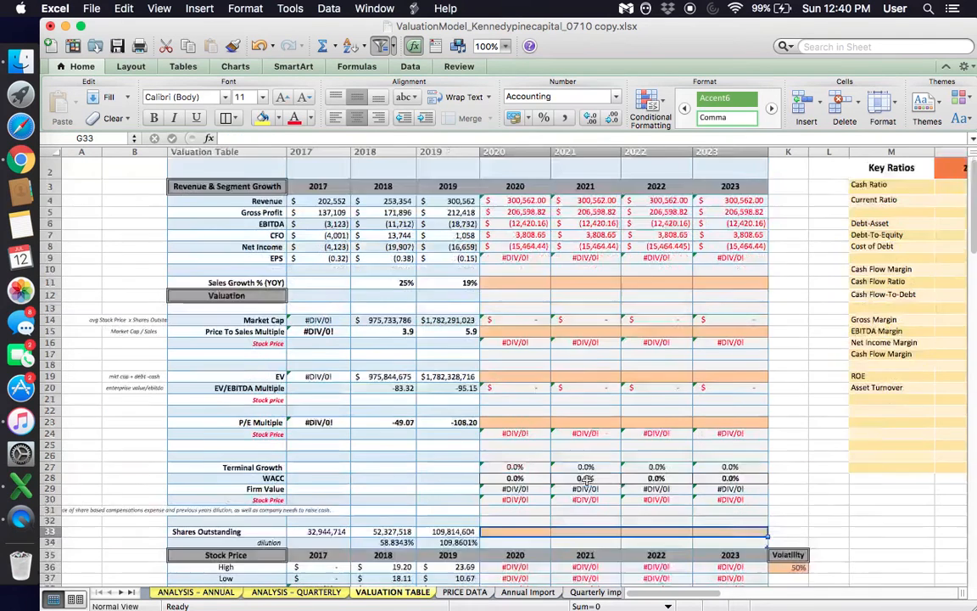
click(516, 349)
scroll(517, 348, up, 5)
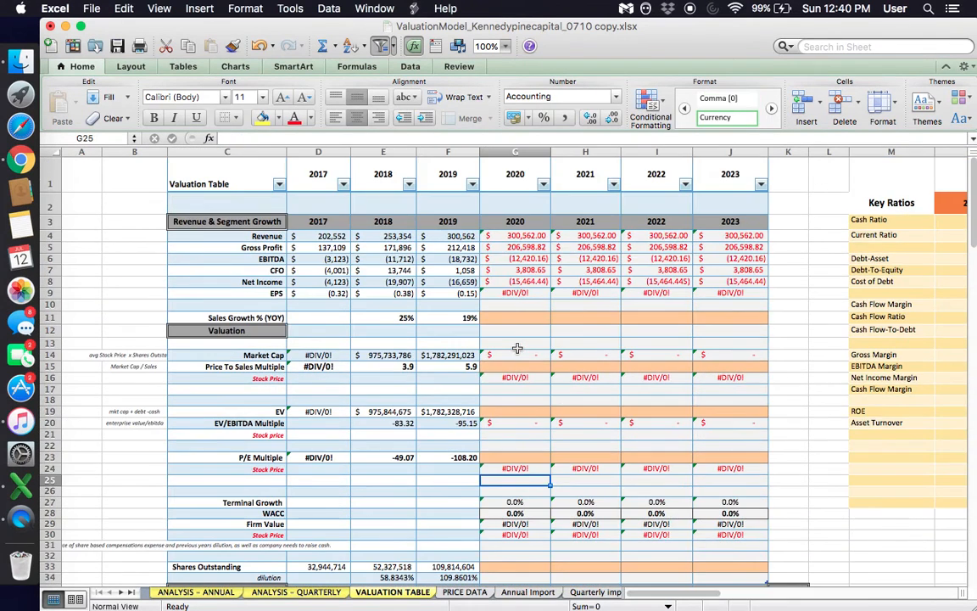
- Check the 2017 to 2019 Shares Outstanding figures against the empty 2020 cell and save the workbook
scroll(517, 349, down, 3)
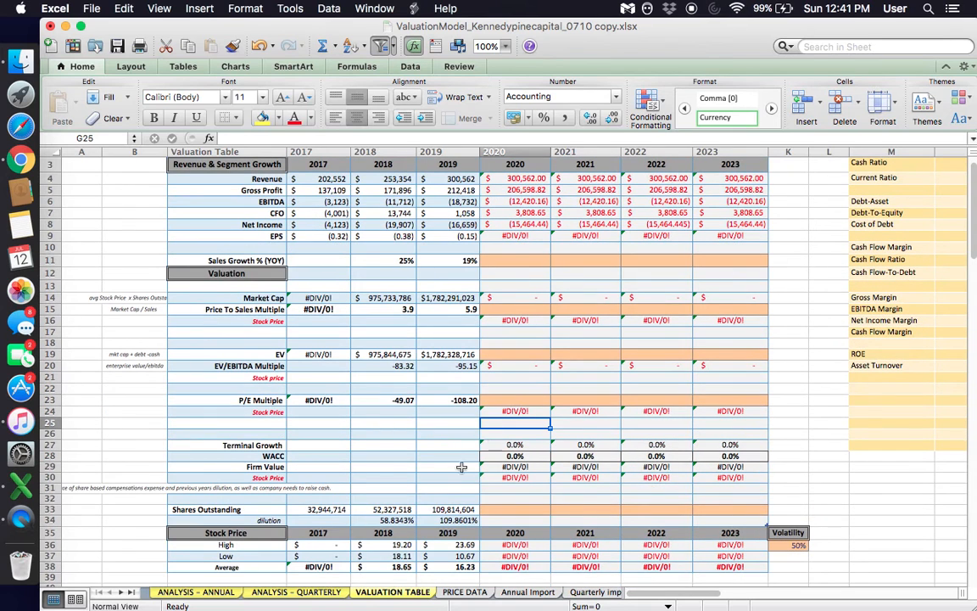
drag(321, 508, 506, 507)
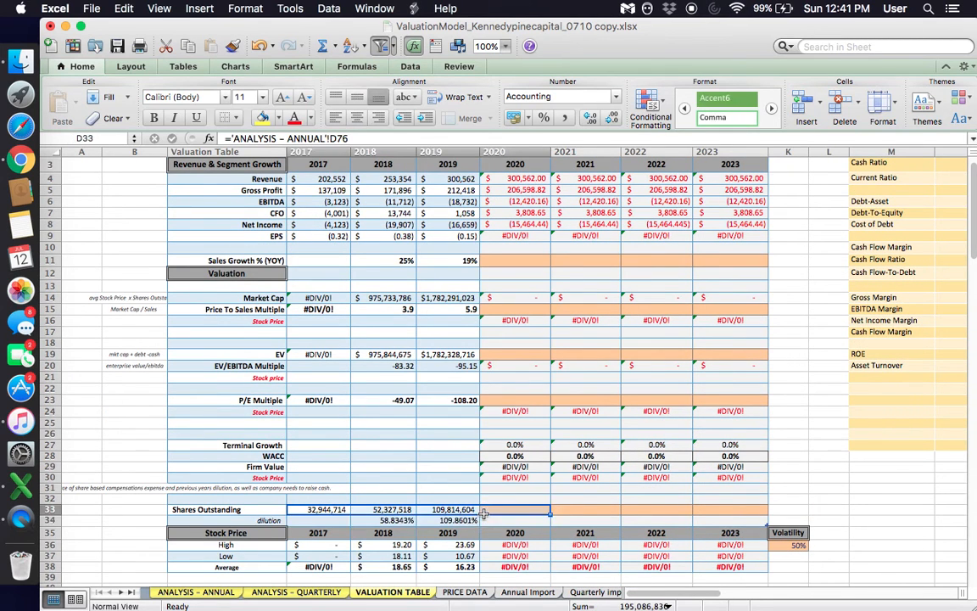
click(506, 507)
key(super+s)
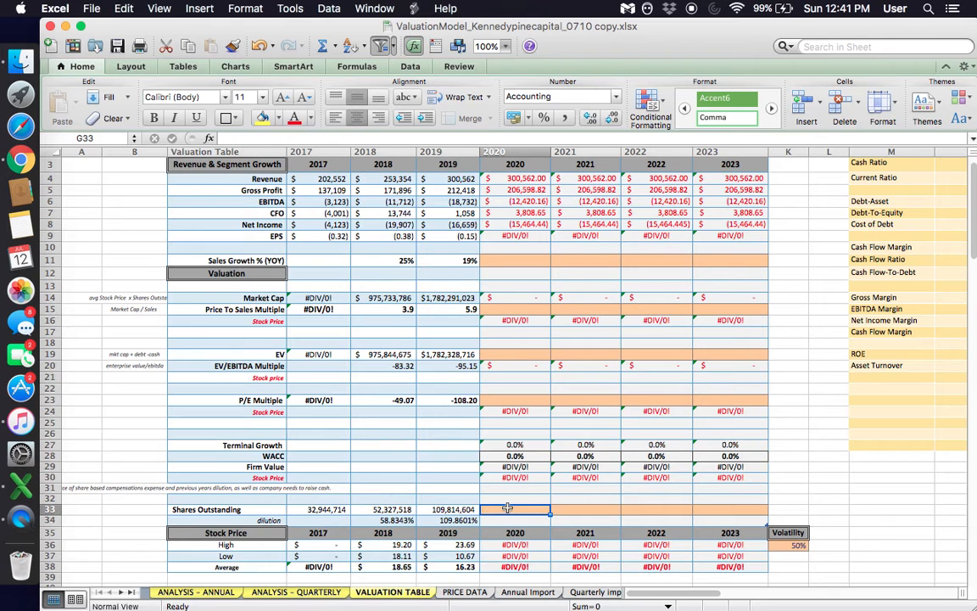
- Review the historical Shares Outstanding row, checking the source references of the 2018 and 2019 figures
scroll(384, 493, down, 2)
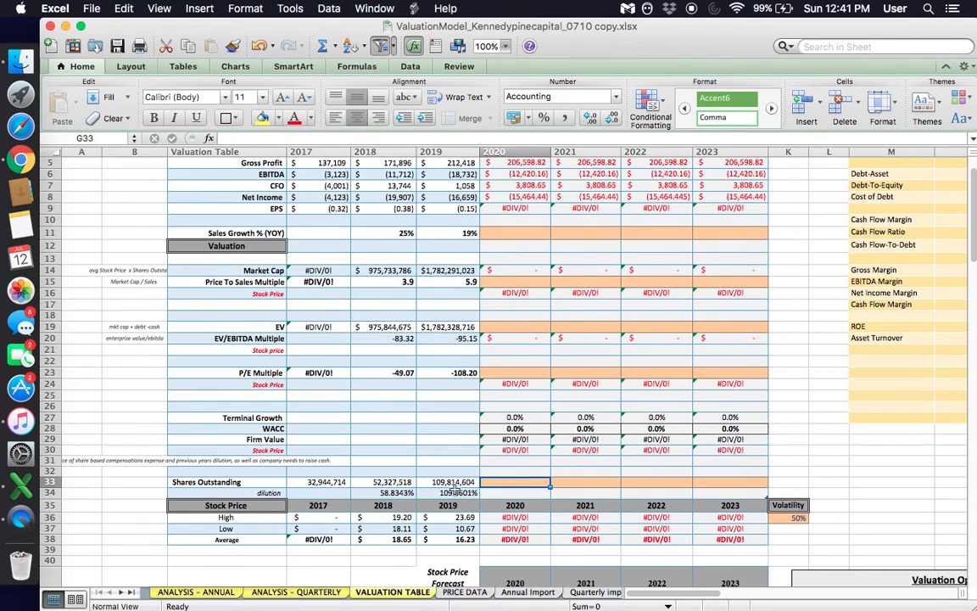
drag(222, 481, 451, 482)
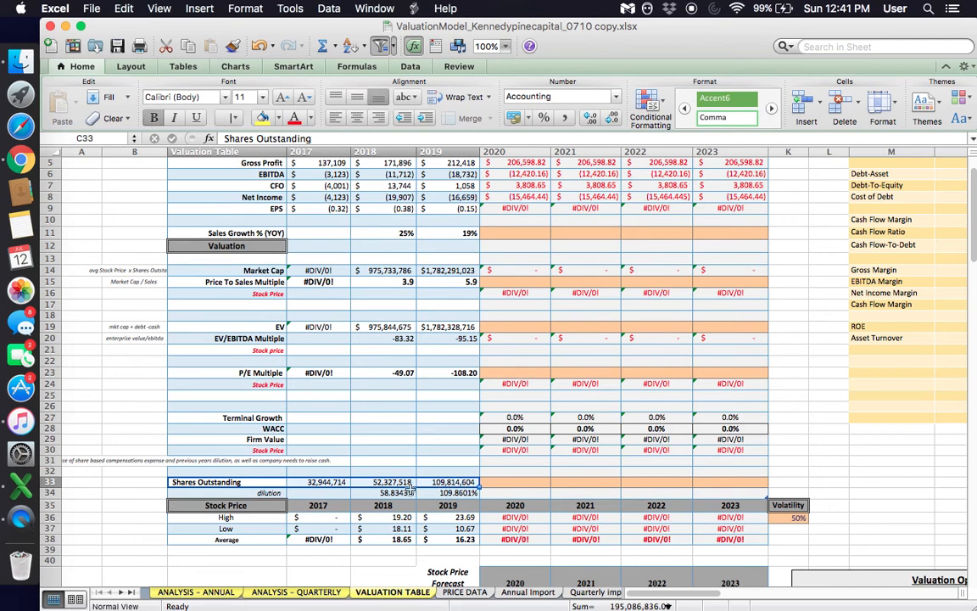
click(398, 492)
click(397, 482)
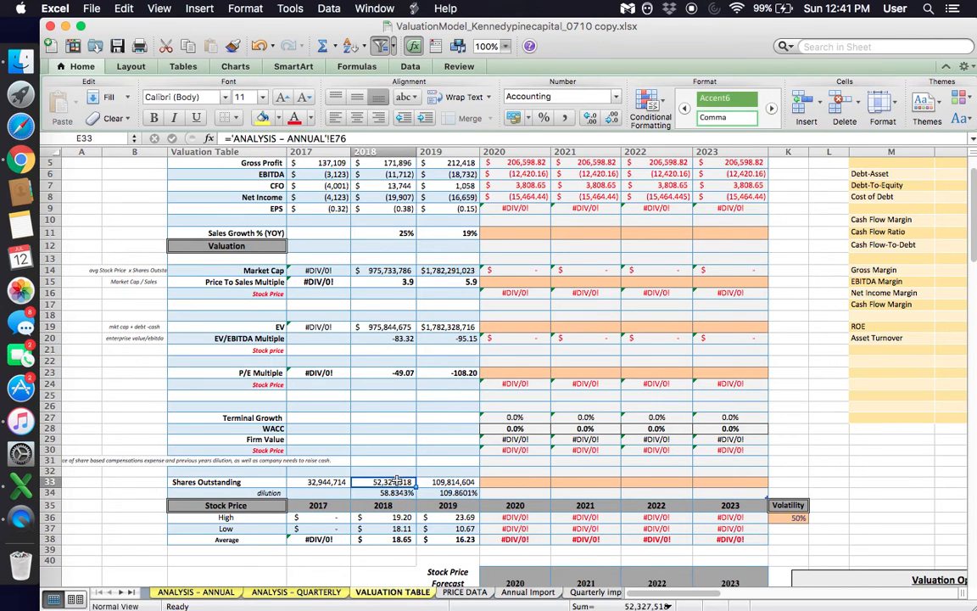
click(445, 482)
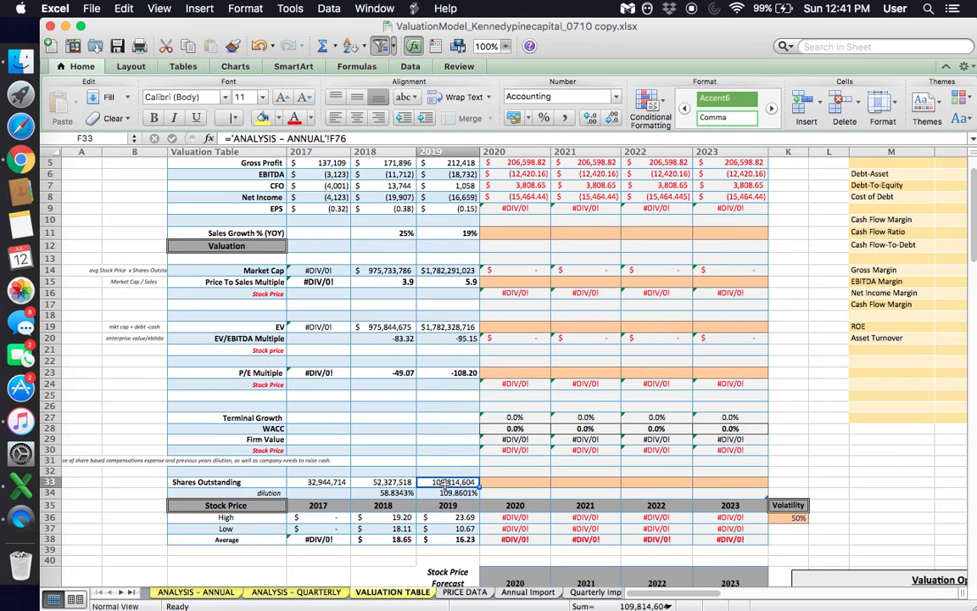
scroll(444, 481, up, 2)
scroll(444, 482, down, 2)
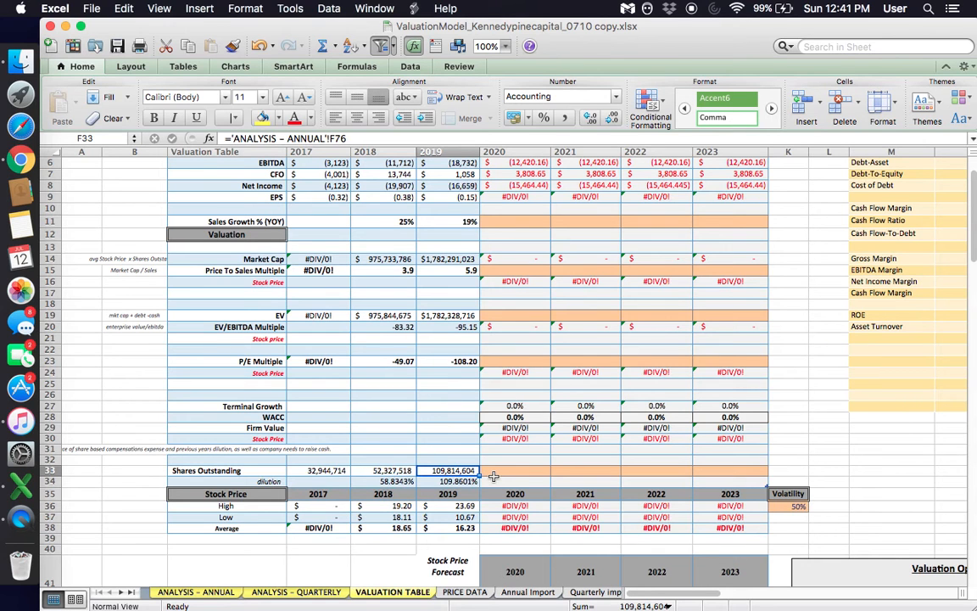
- Compare the 2018 and 2019 Shares Outstanding figures with the dilution percentages beneath them
click(389, 474)
click(451, 473)
click(498, 472)
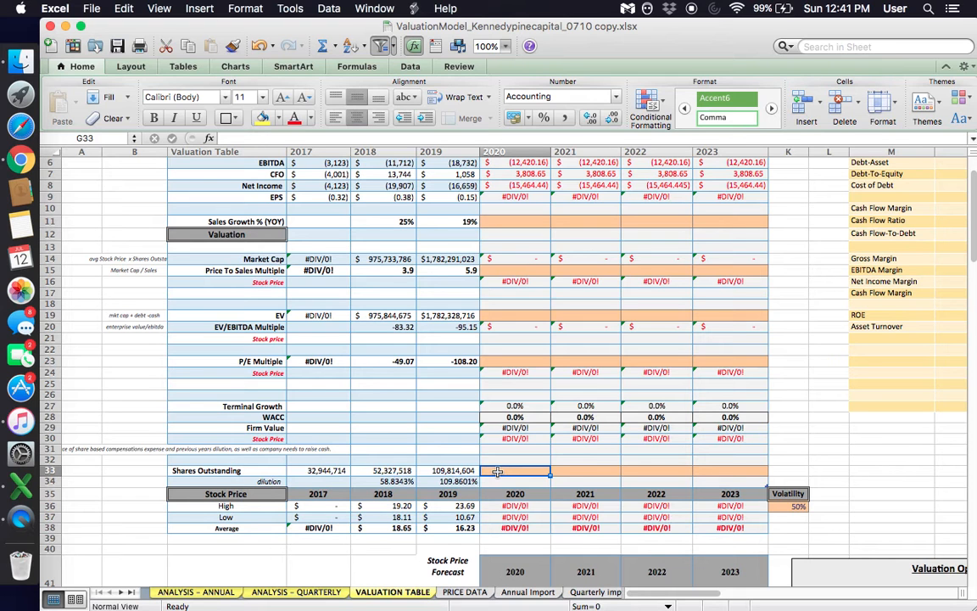
click(392, 486)
click(402, 481)
click(435, 481)
click(408, 473)
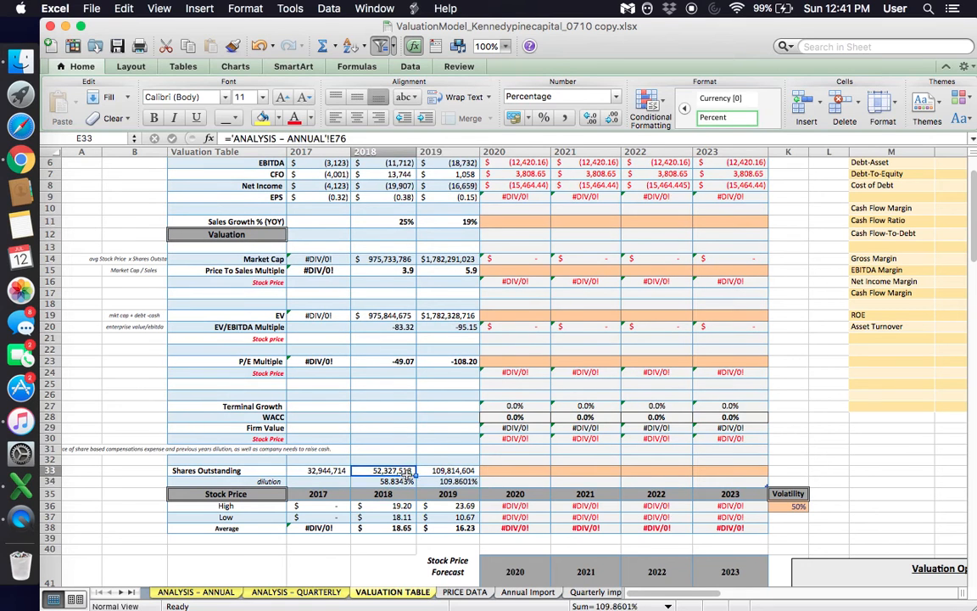
click(447, 471)
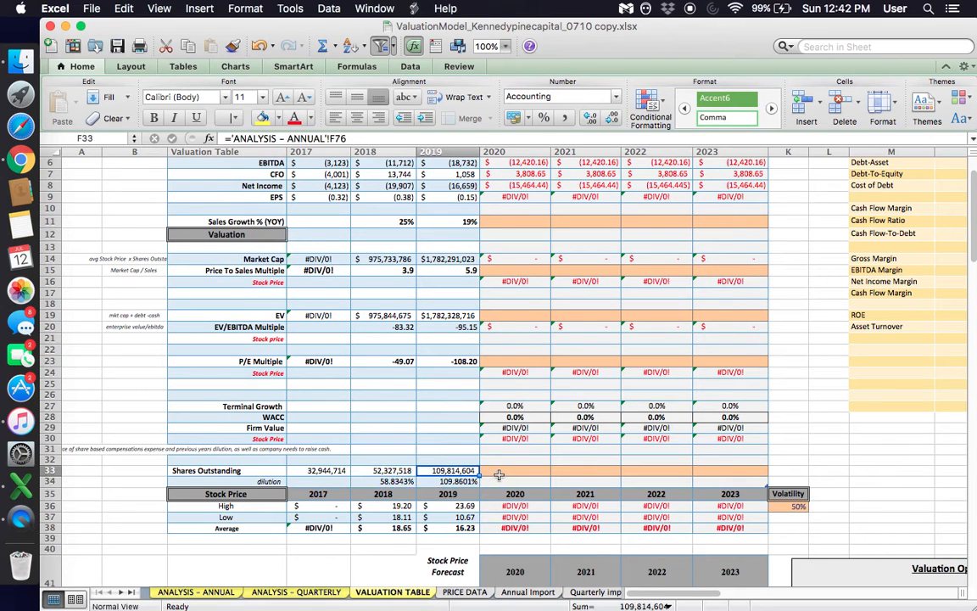
- Set the 2020 Shares Outstanding to the 2019 share count multiplied by 1.20
click(503, 473)
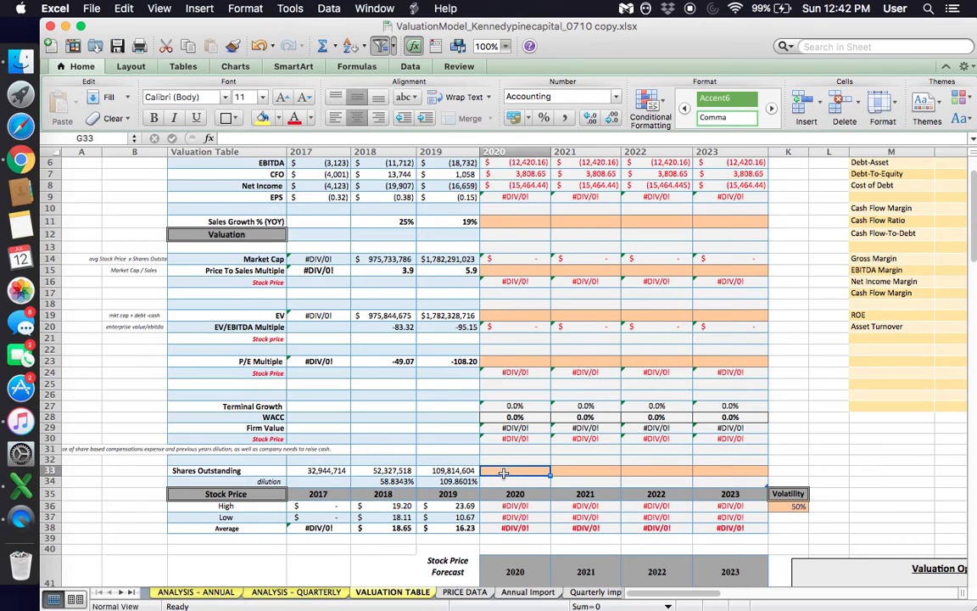
text(=)
click(444, 471)
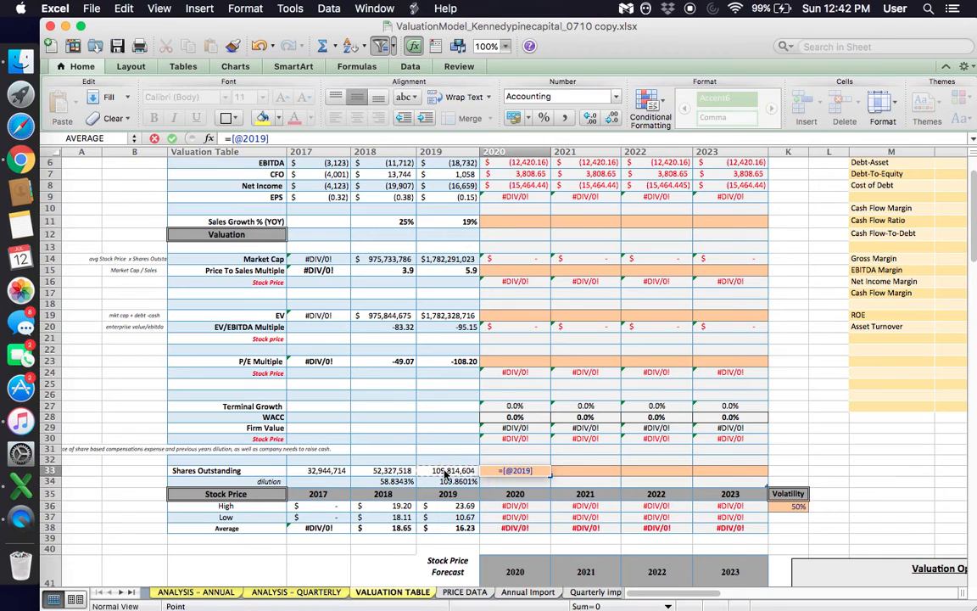
text(>)
key(BackSpace)
text(*)
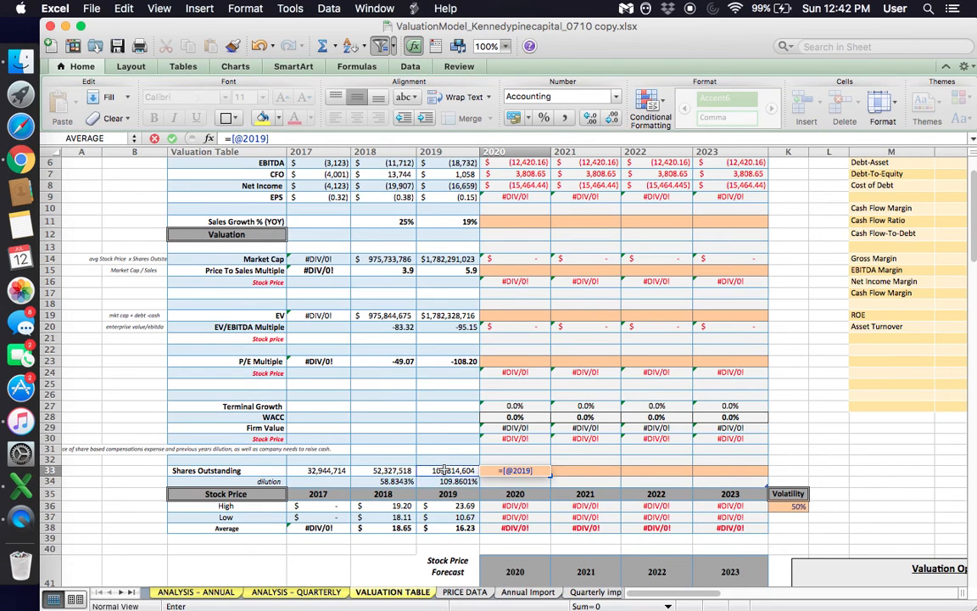
text(1.20)
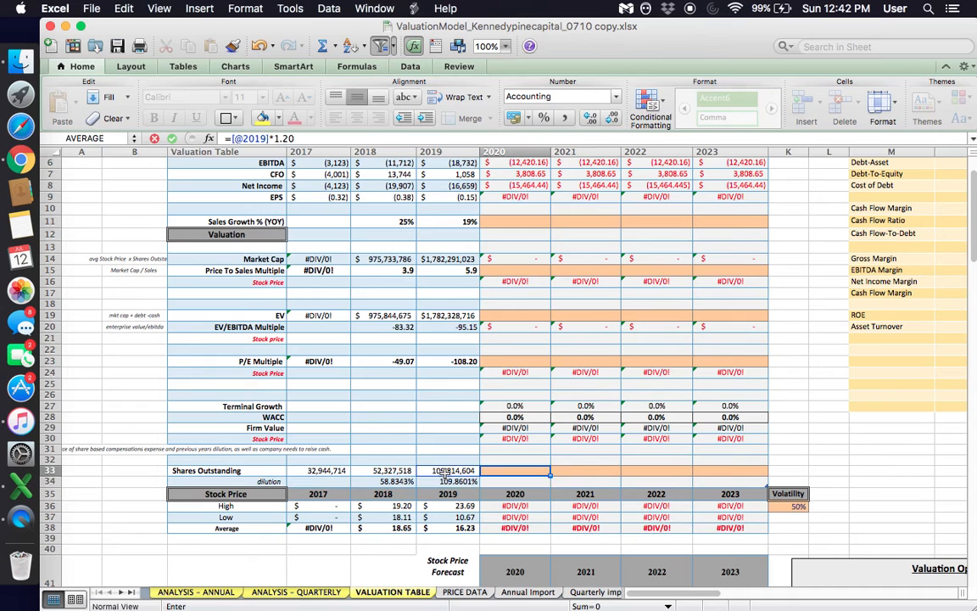
key(Return)
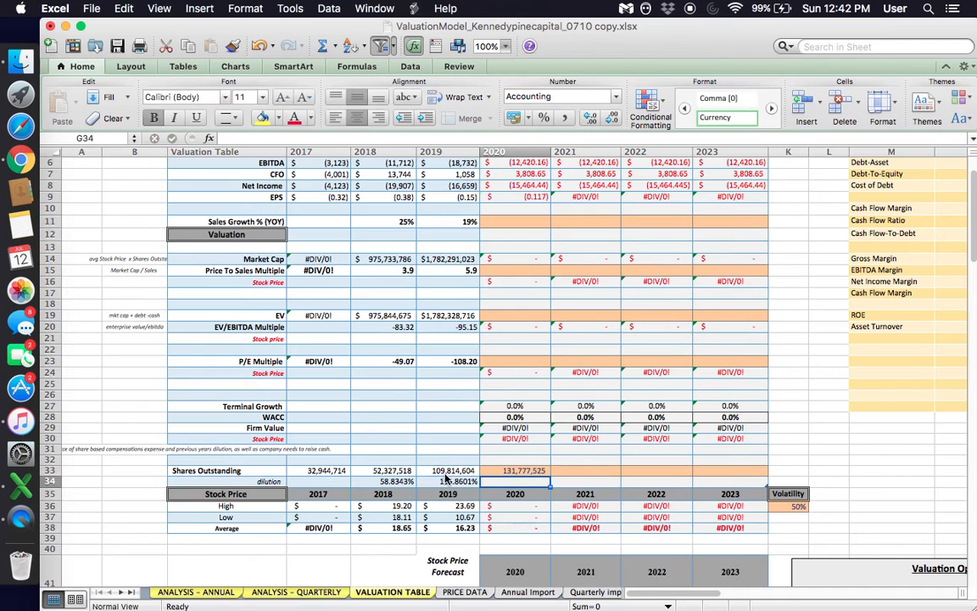
click(515, 469)
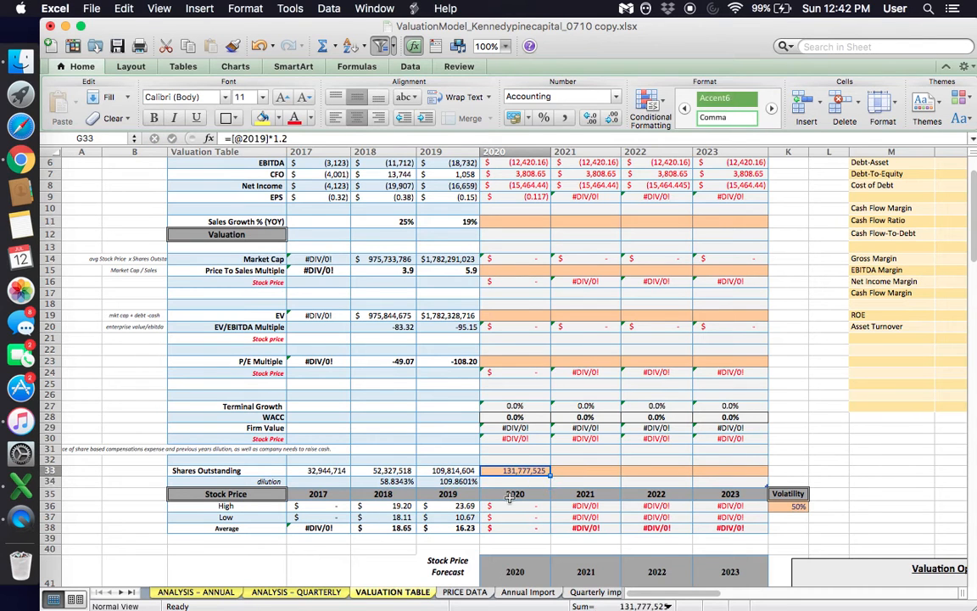
click(447, 8)
click(733, 315)
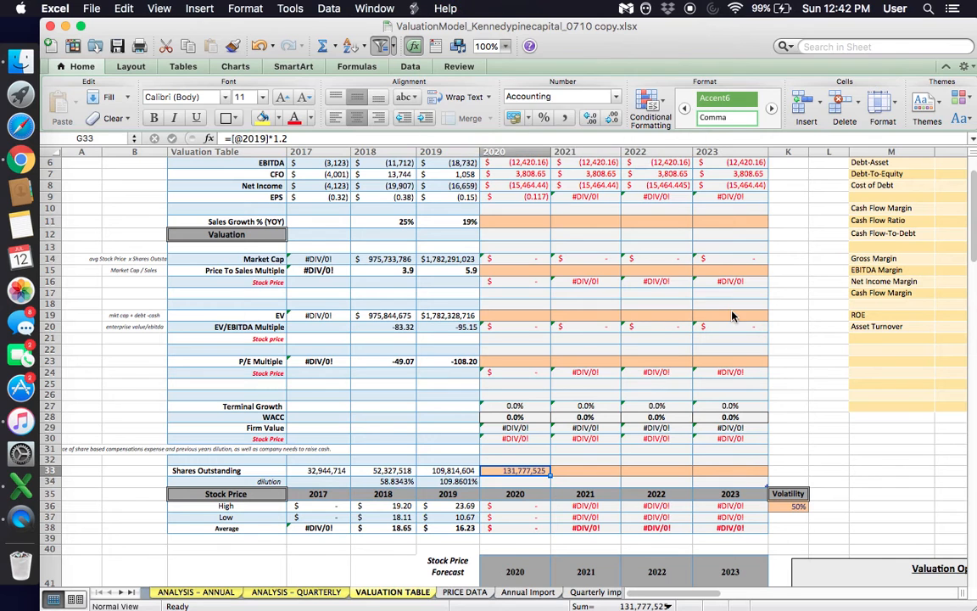
click(585, 340)
click(570, 418)
scroll(570, 418, up, 4)
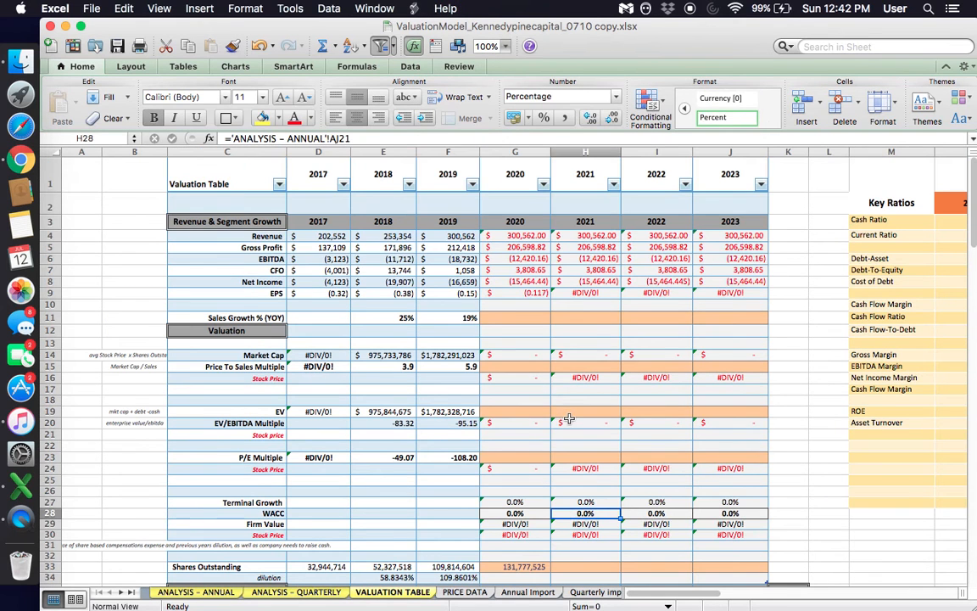
click(519, 561)
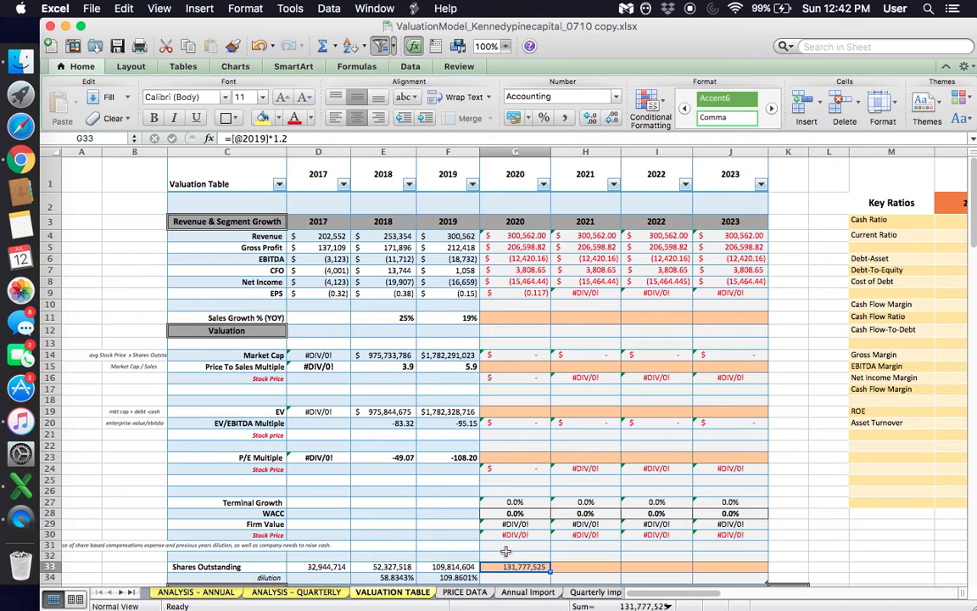
- Switch to Chrome and search the web for "upwork quarterly report" in a new tab
click(39, 157)
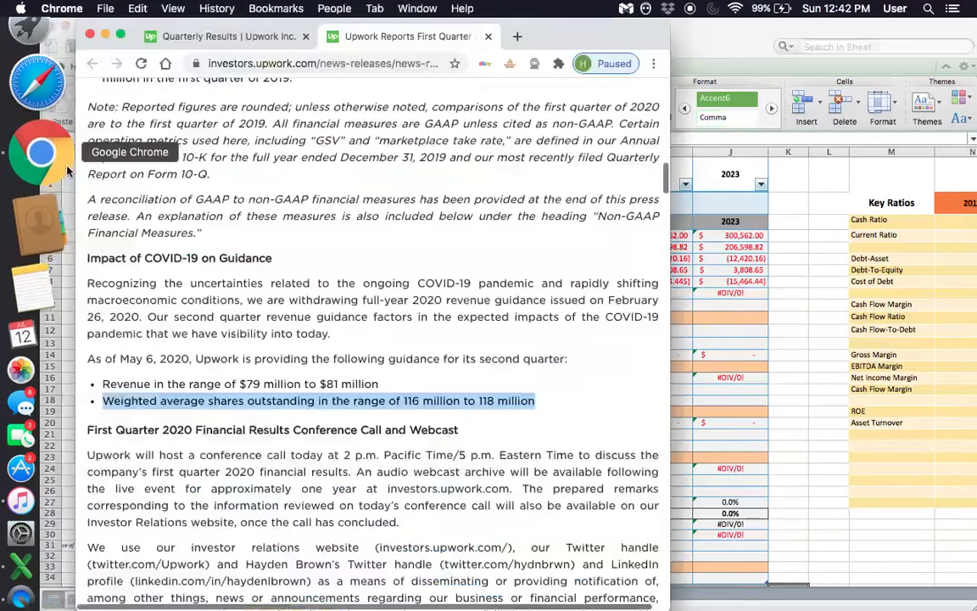
click(517, 38)
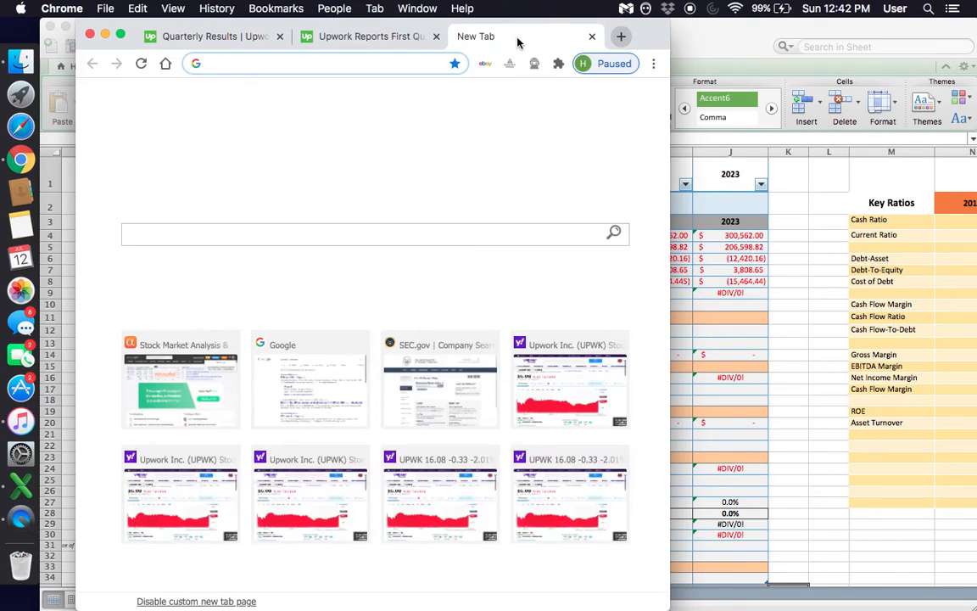
text(upwork)
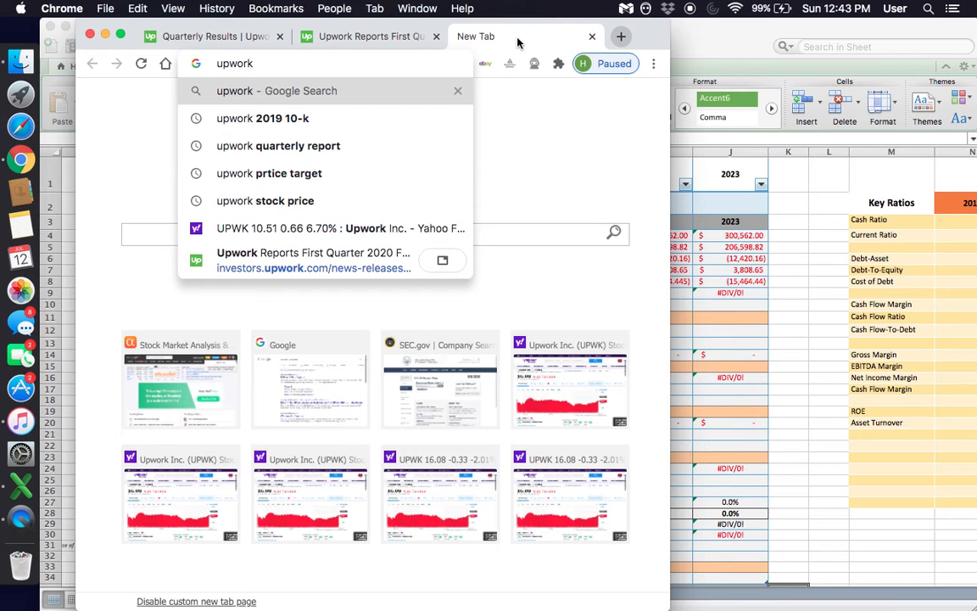
text( quarterly report)
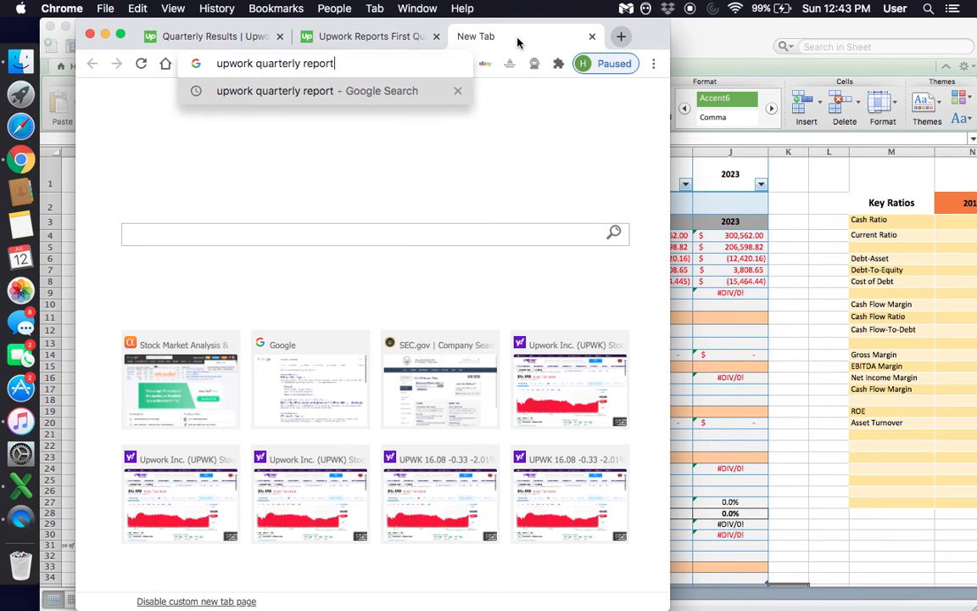
key(Return)
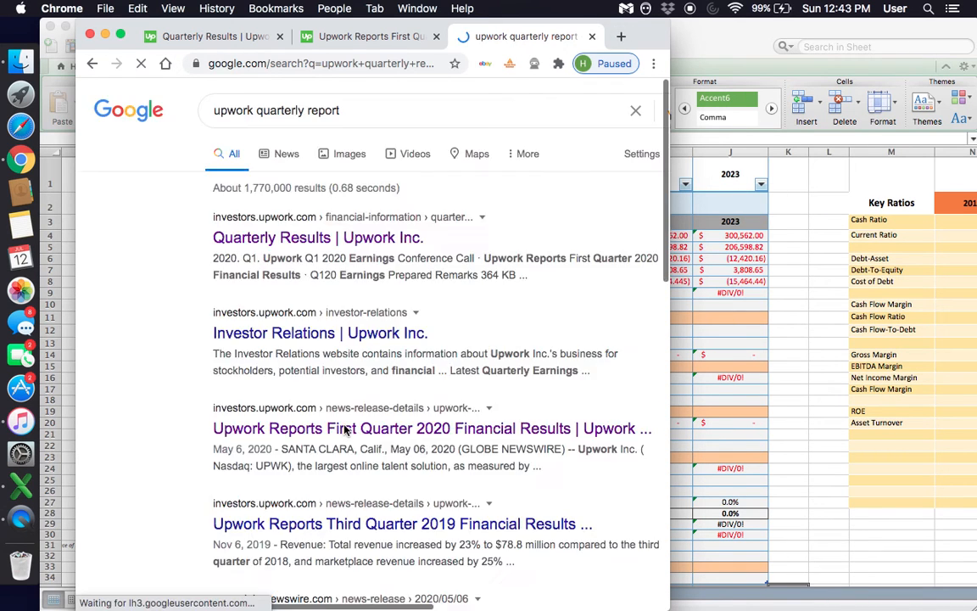
- Open Upwork's Quarterly Results page and its First Quarter 2020 Financial Results press release
click(358, 238)
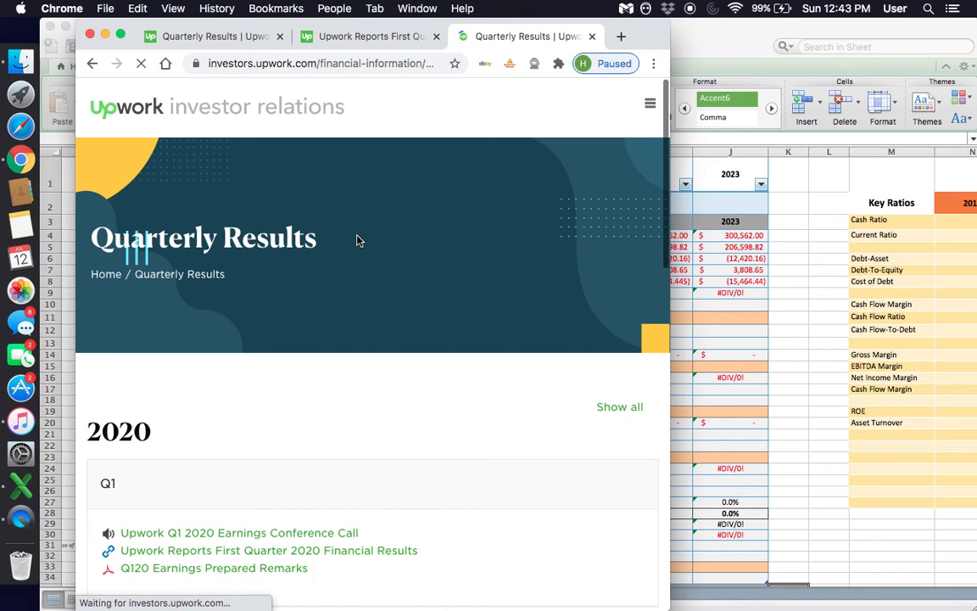
scroll(355, 240, down, 3)
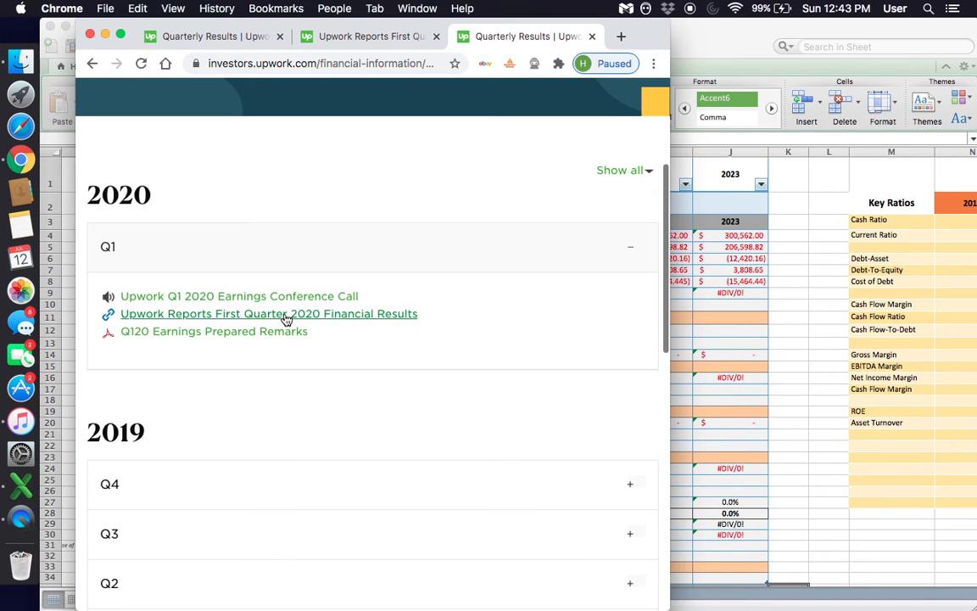
click(250, 314)
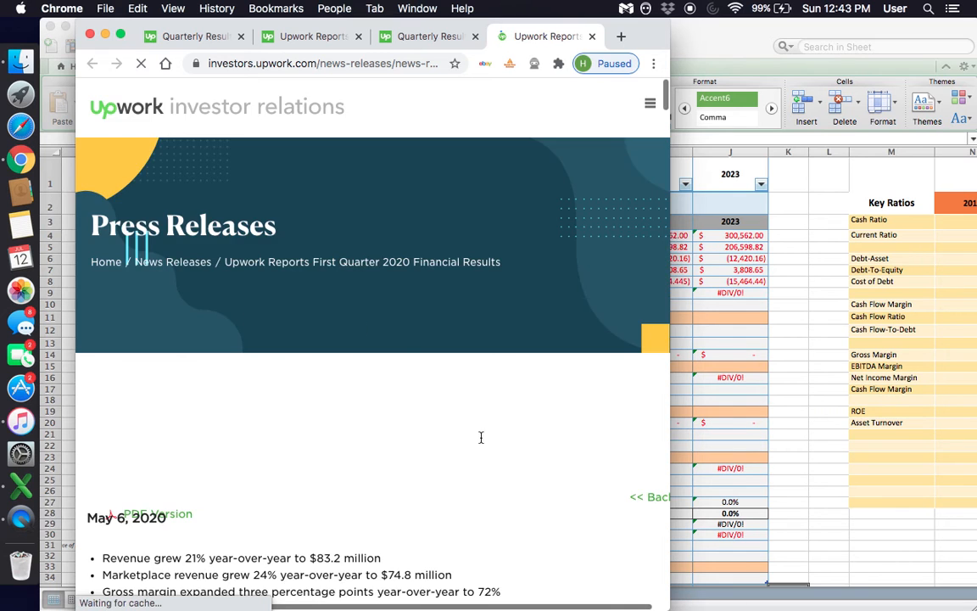
scroll(480, 439, down, 3)
scroll(480, 442, down, 2)
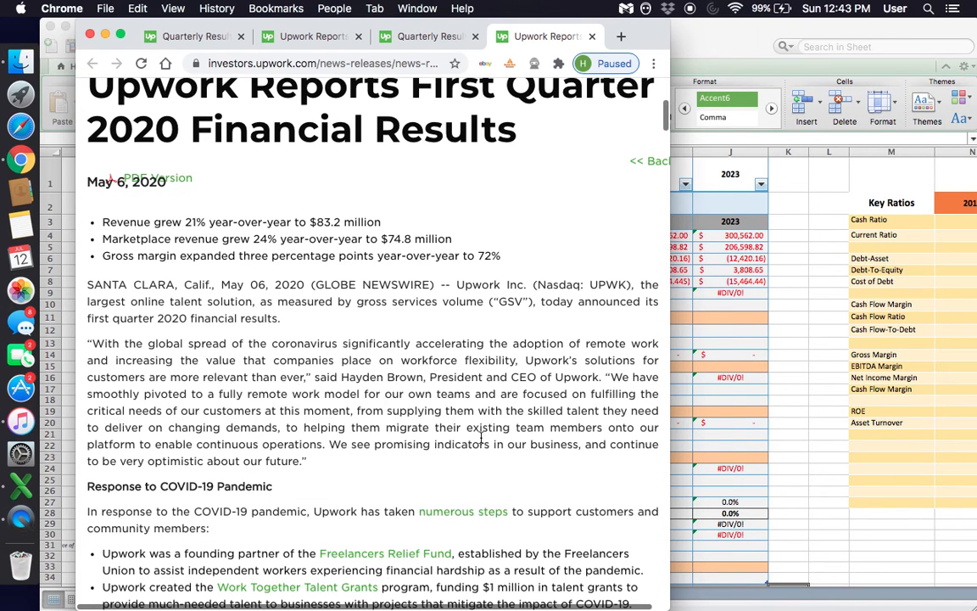
- Find "shares" in the press release and highlight the weighted average shares outstanding guidance line
key(super+f)
text(s)
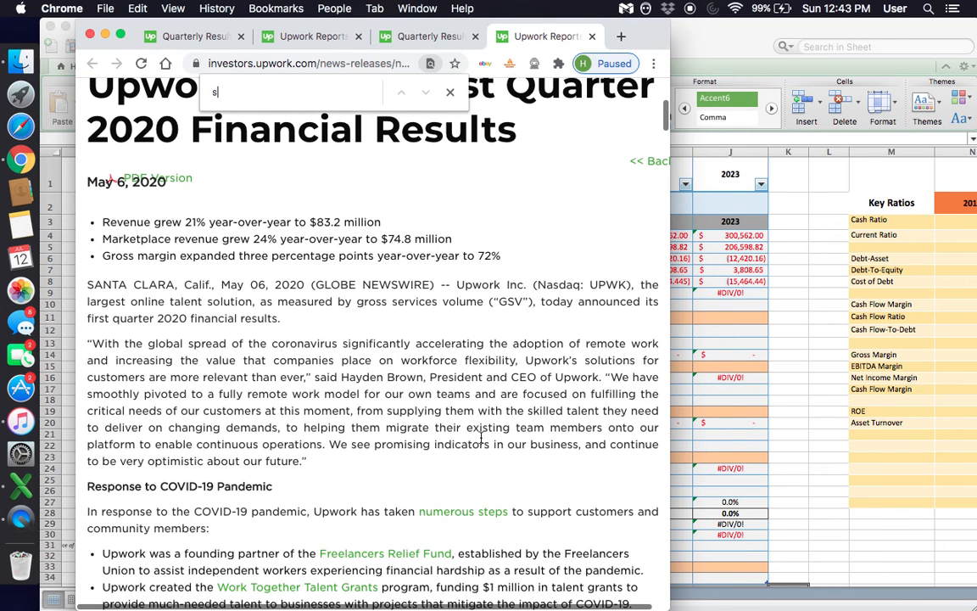
text(hares)
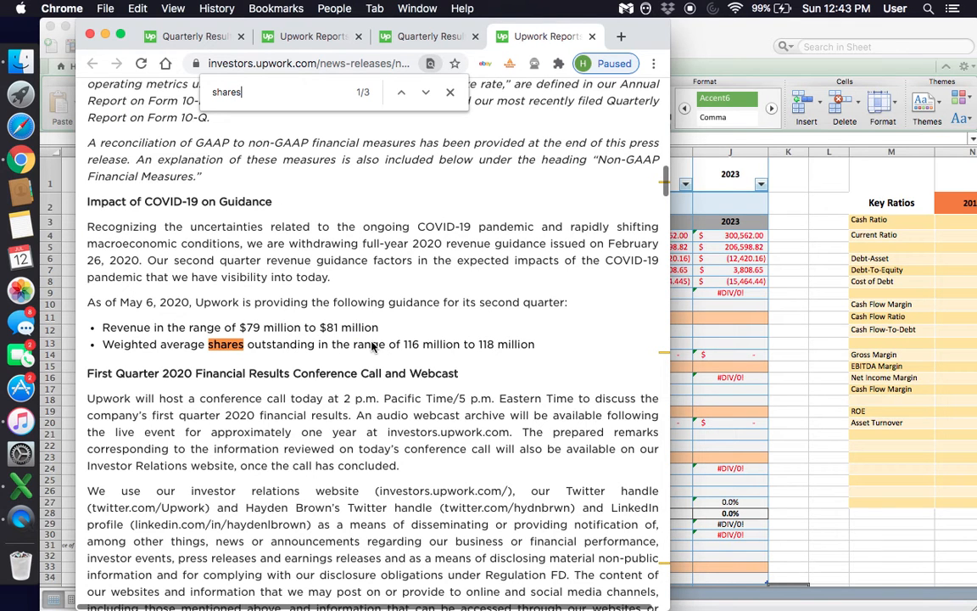
triple_click(212, 345)
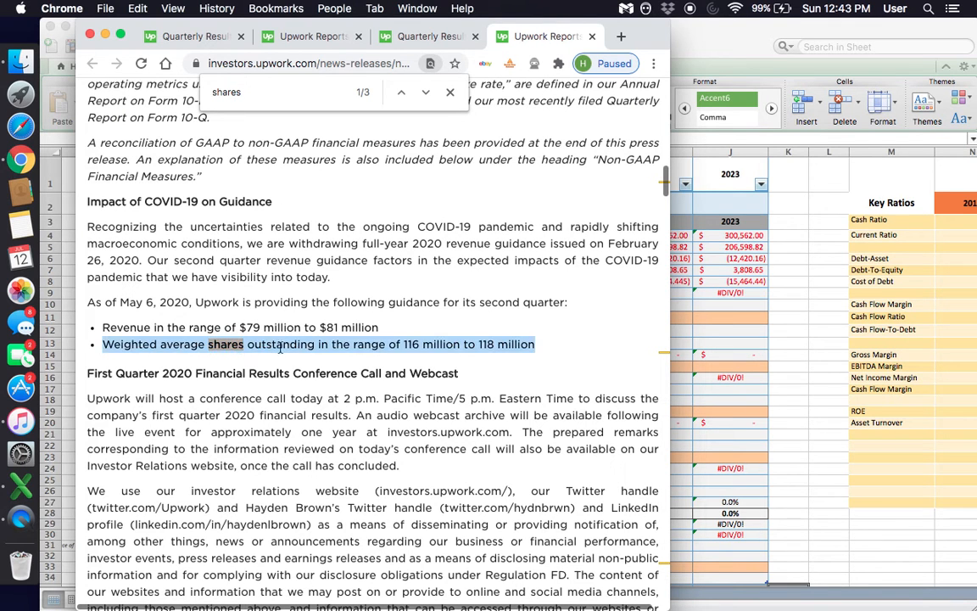
- Compare the press release's second-quarter shares outstanding guidance with the 2020 Shares Outstanding estimate in the Excel valuation table
double_click(370, 346)
triple_click(436, 344)
scroll(437, 344, up, 1)
click(784, 462)
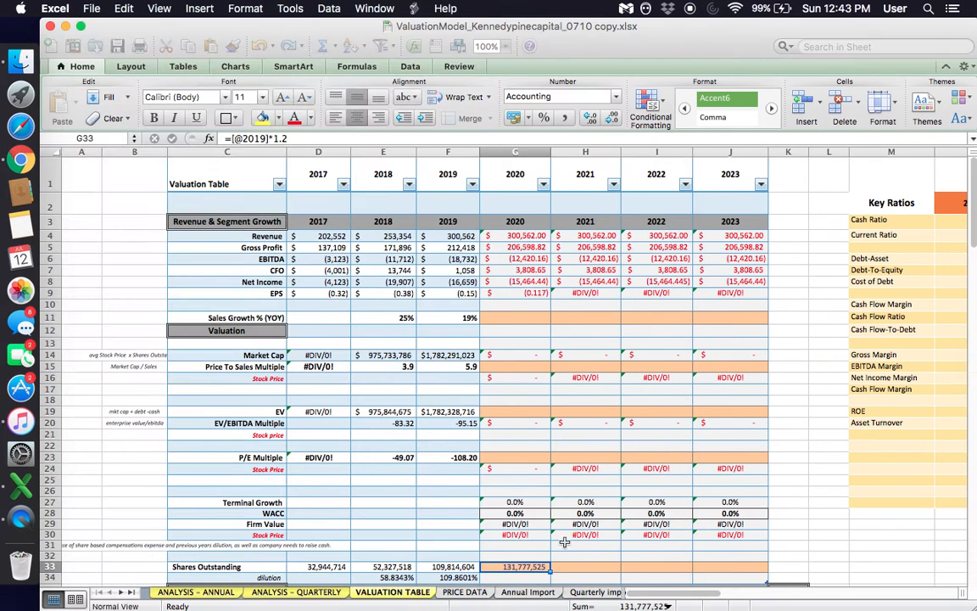
click(28, 168)
scroll(292, 350, up, 3)
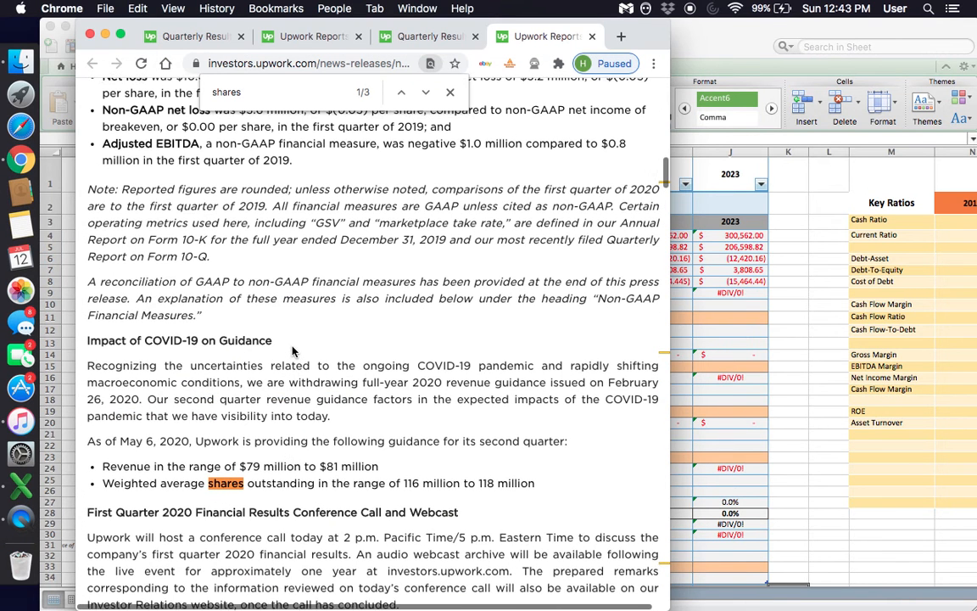
scroll(291, 351, up, 1)
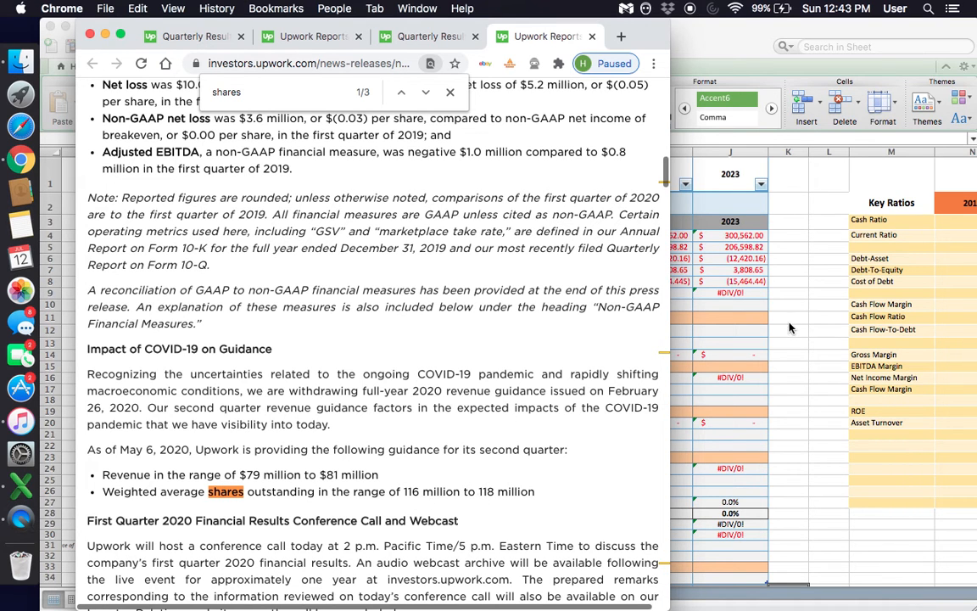
- Switch to Excel and replace the 2020 Shares Outstanding formula in the valuation table with 117000000
key(super+Tab)
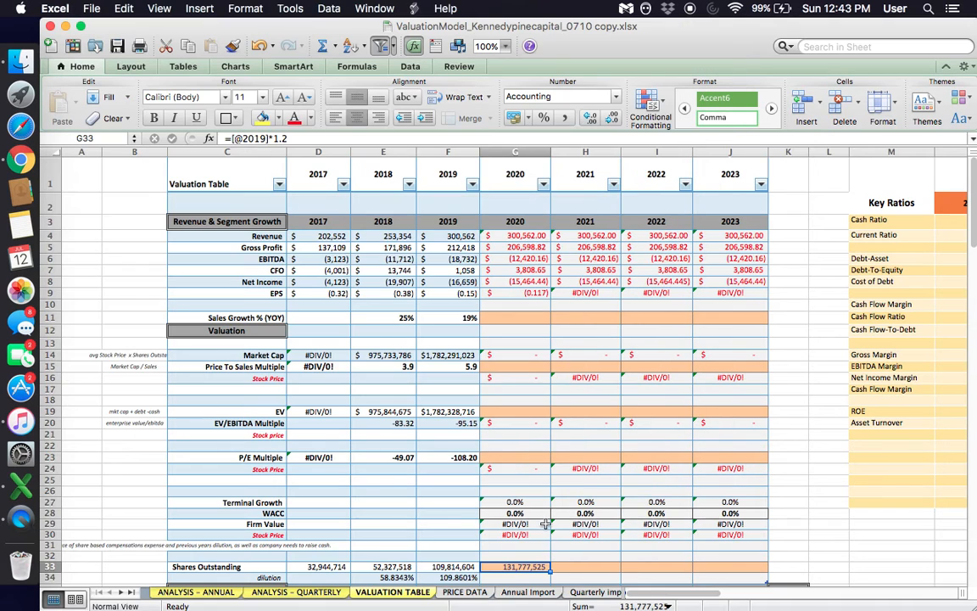
scroll(517, 567, down, 5)
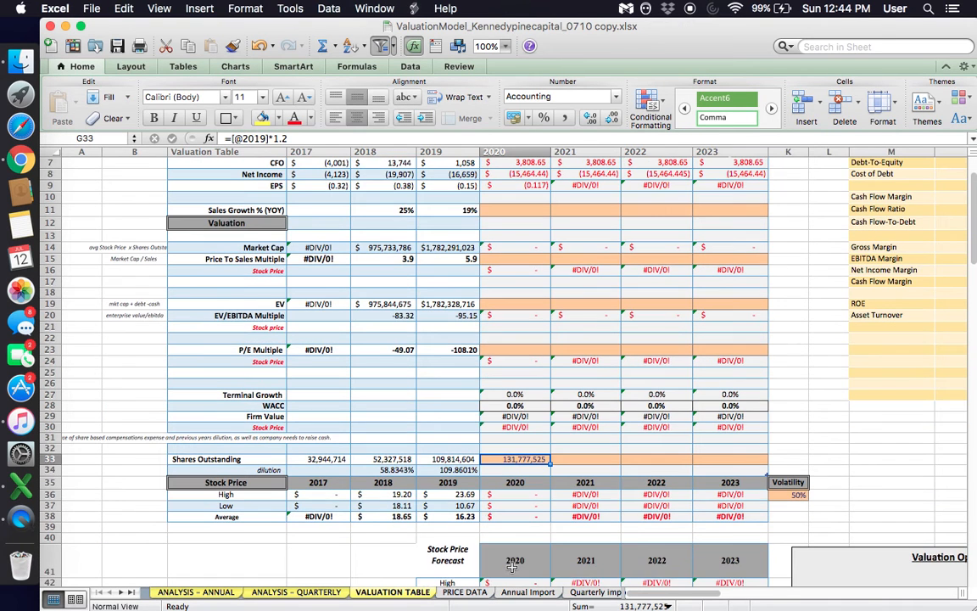
scroll(456, 336, up, 3)
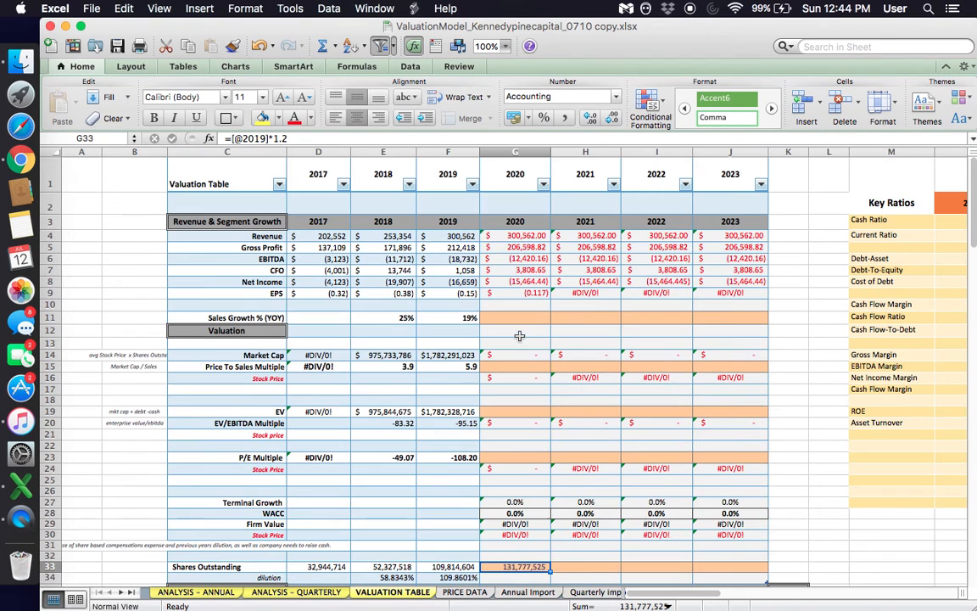
click(515, 151)
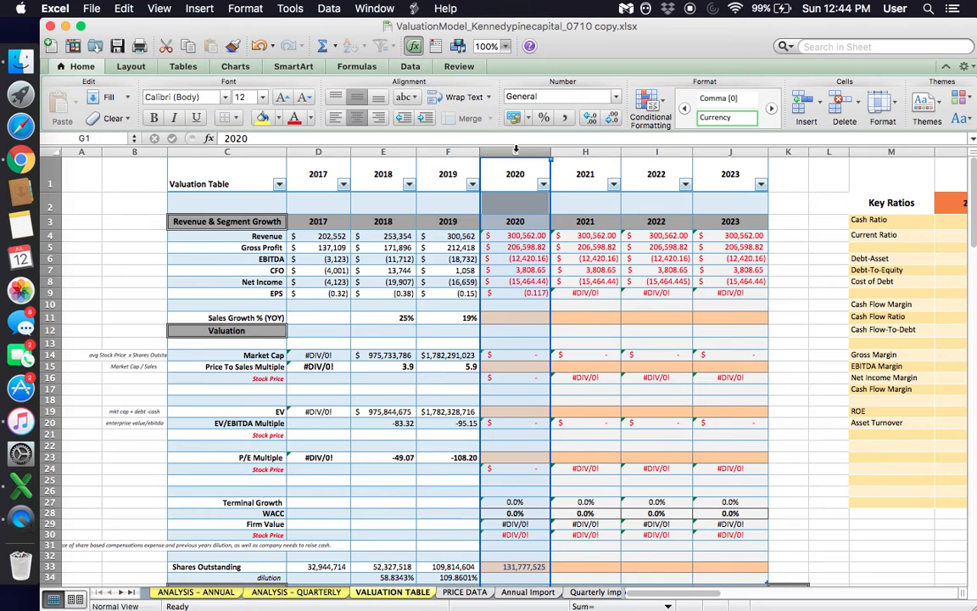
click(585, 151)
click(566, 514)
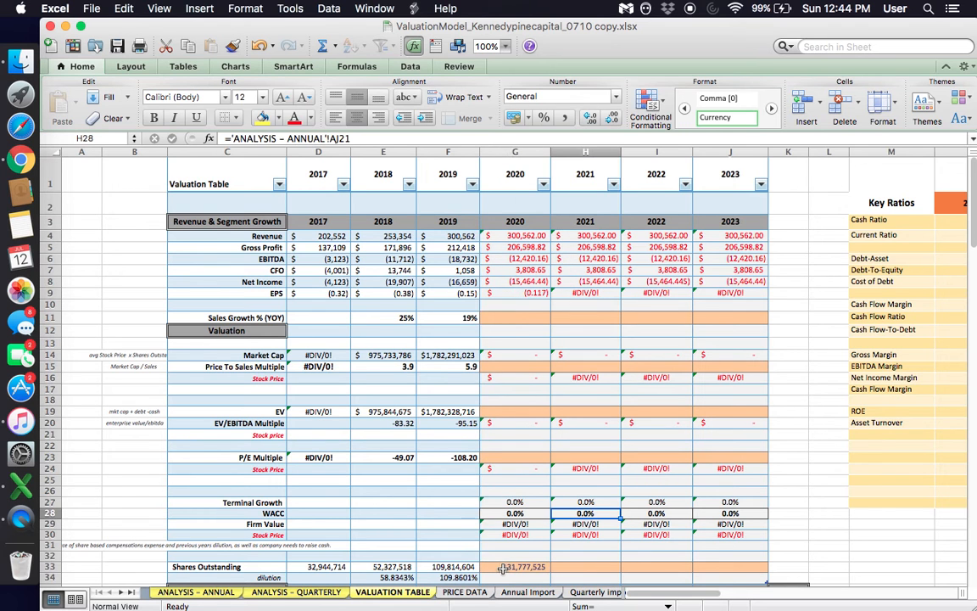
click(502, 566)
scroll(502, 569, down, 5)
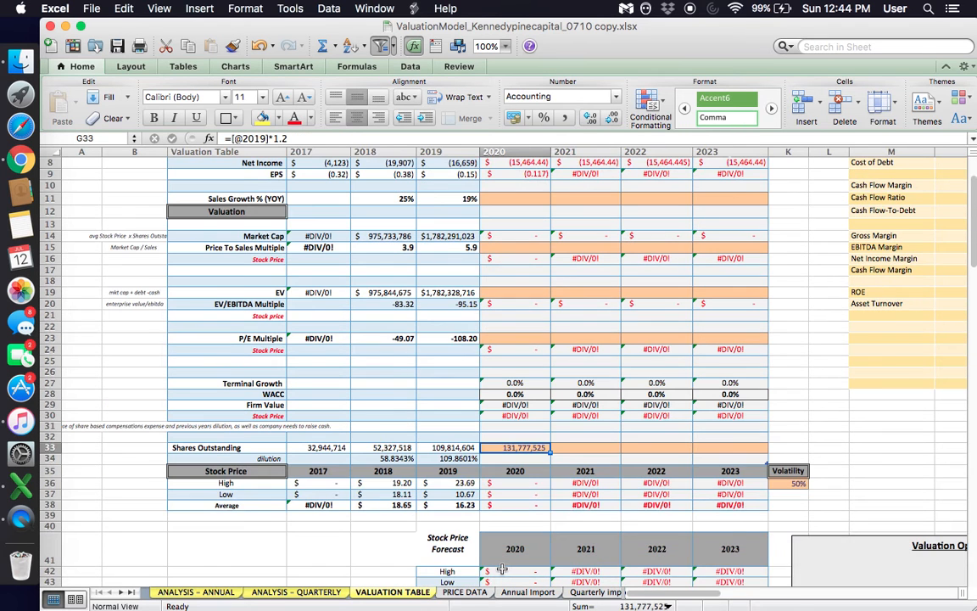
text(11)
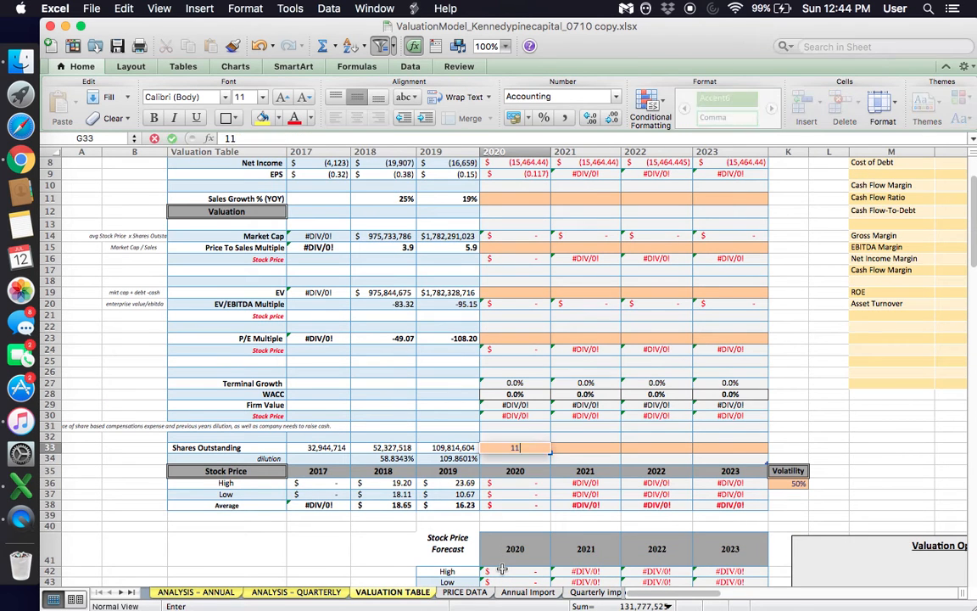
text(7000000)
key(Return)
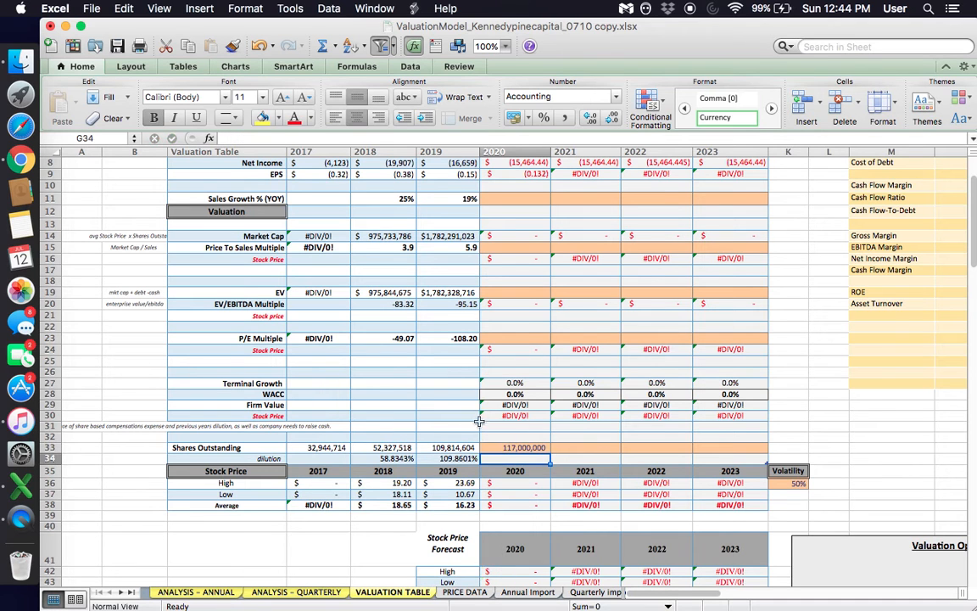
- Set the 2020 Price To Sales Multiple to 5.9, matching the 2019 multiple
click(481, 434)
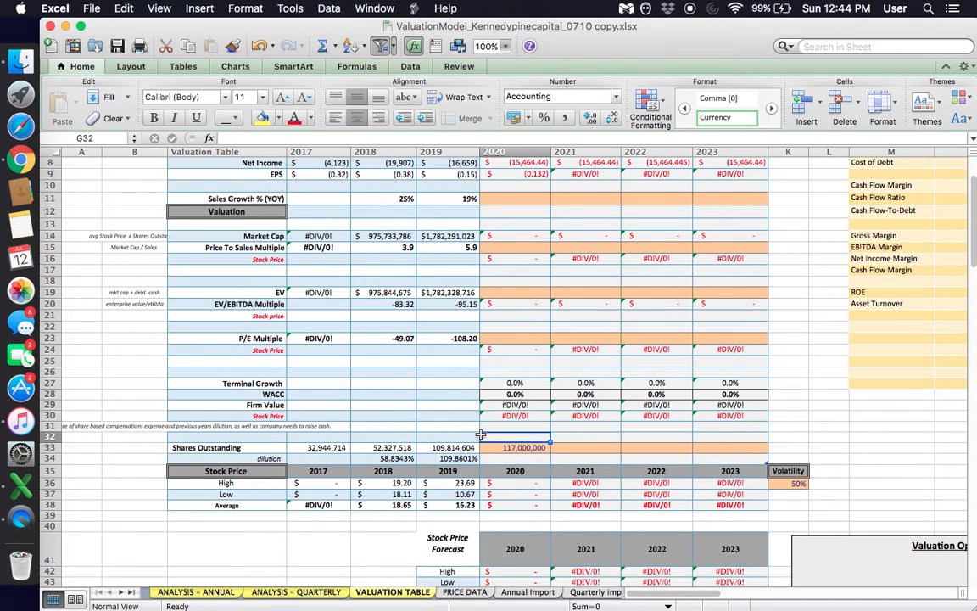
scroll(481, 434, up, 5)
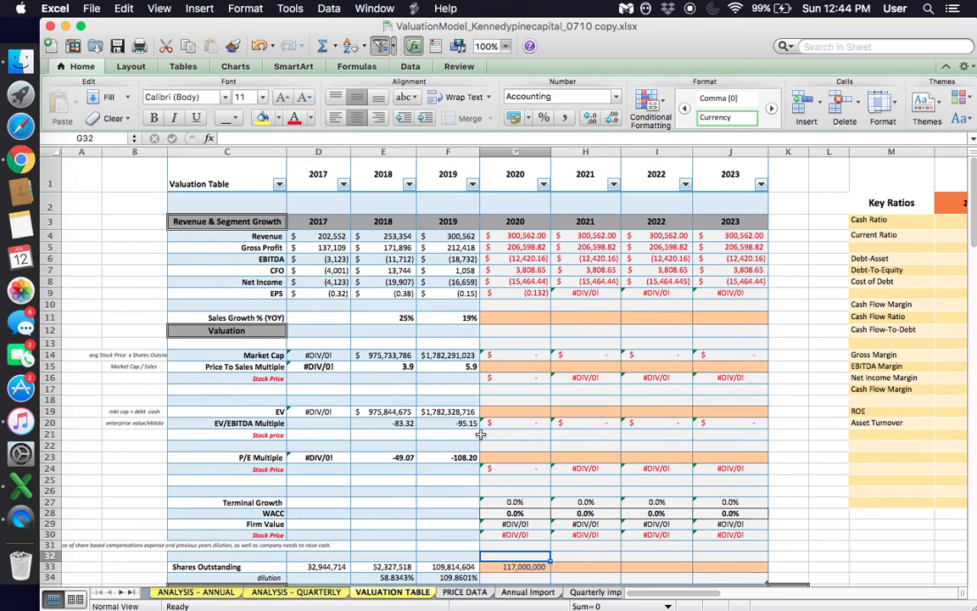
click(510, 369)
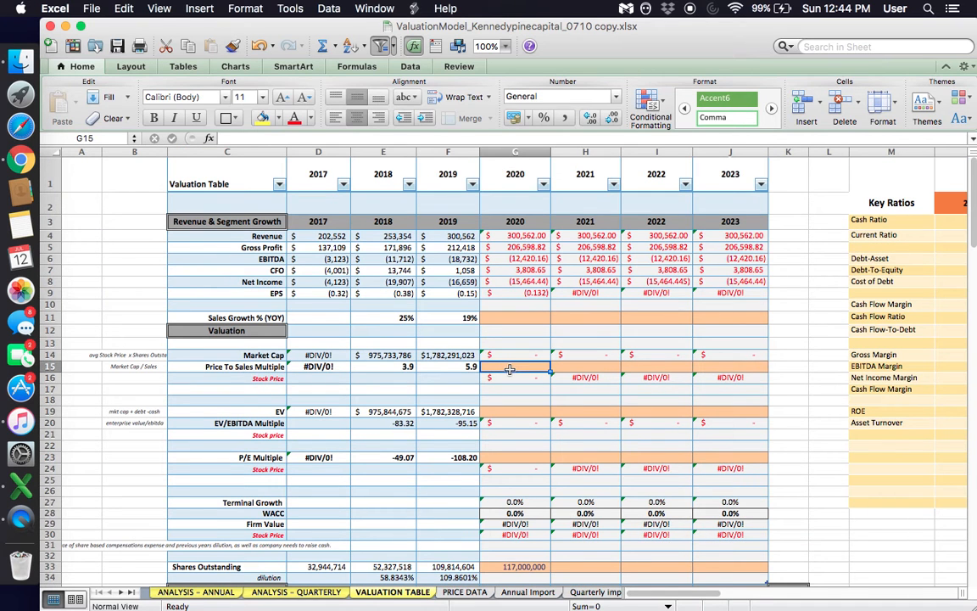
click(459, 367)
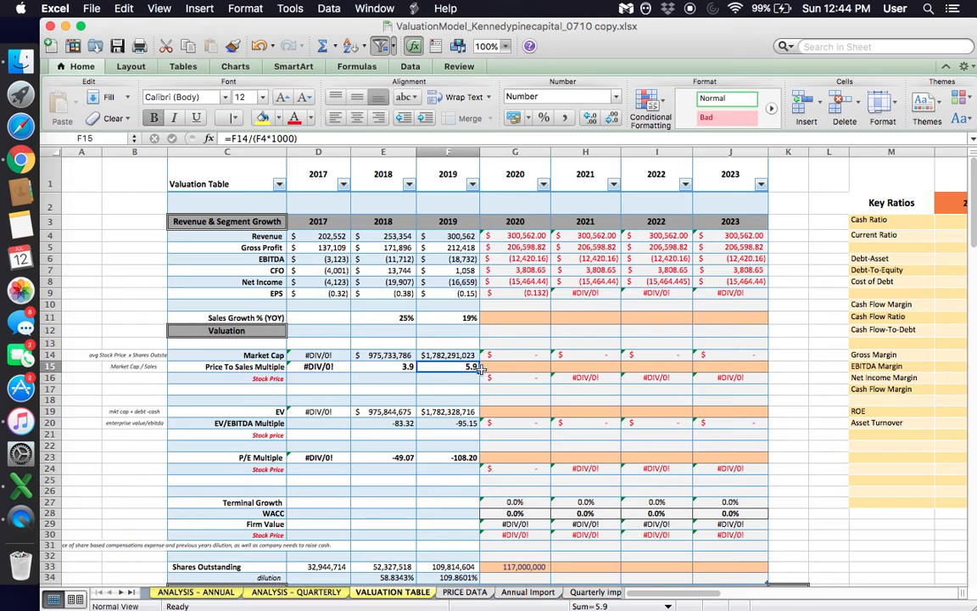
click(521, 370)
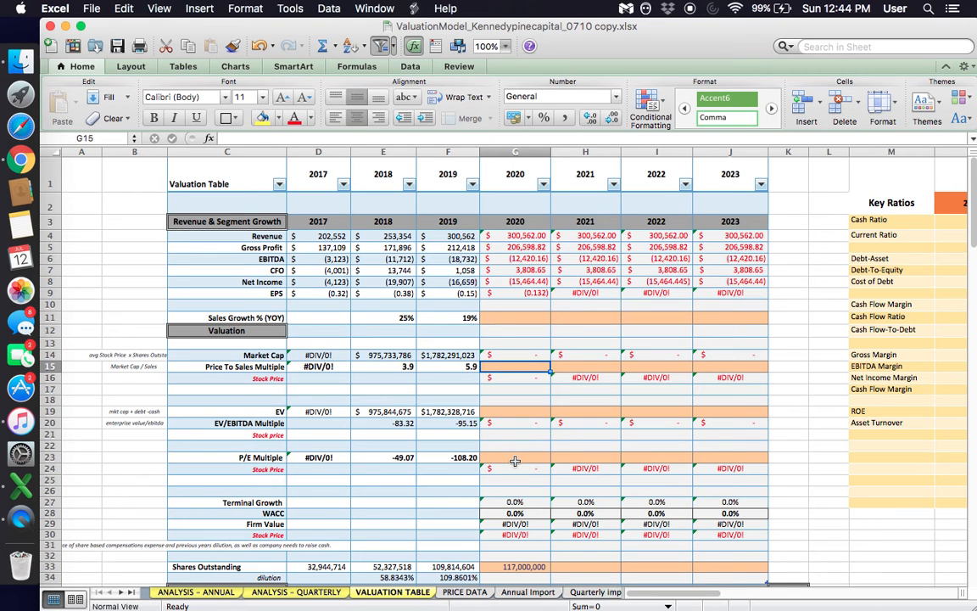
click(455, 368)
click(507, 367)
text(5.9)
key(Return)
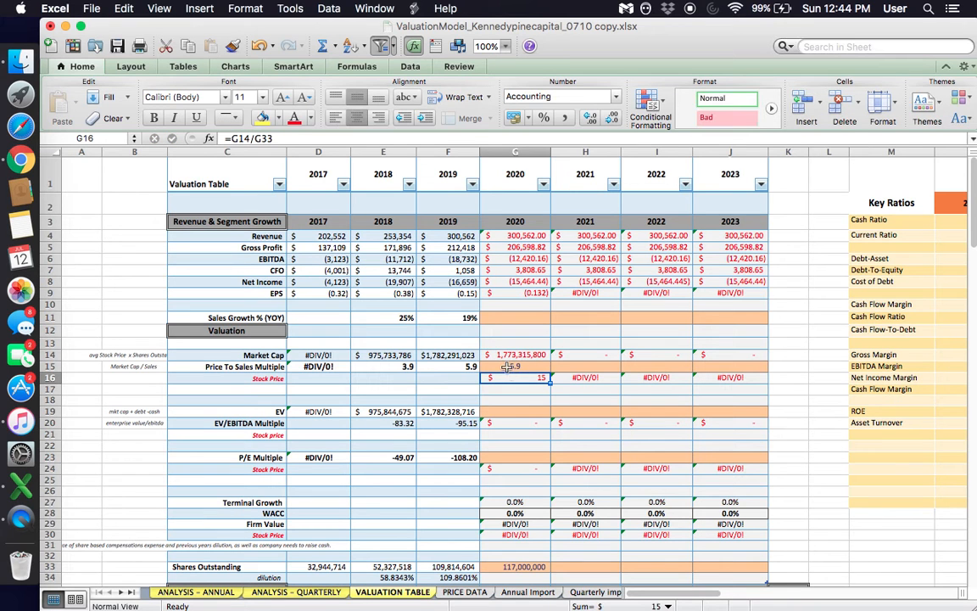
- Compare the 2018 and 2019 Price To Sales Multiples with the 2020 assumption
click(509, 366)
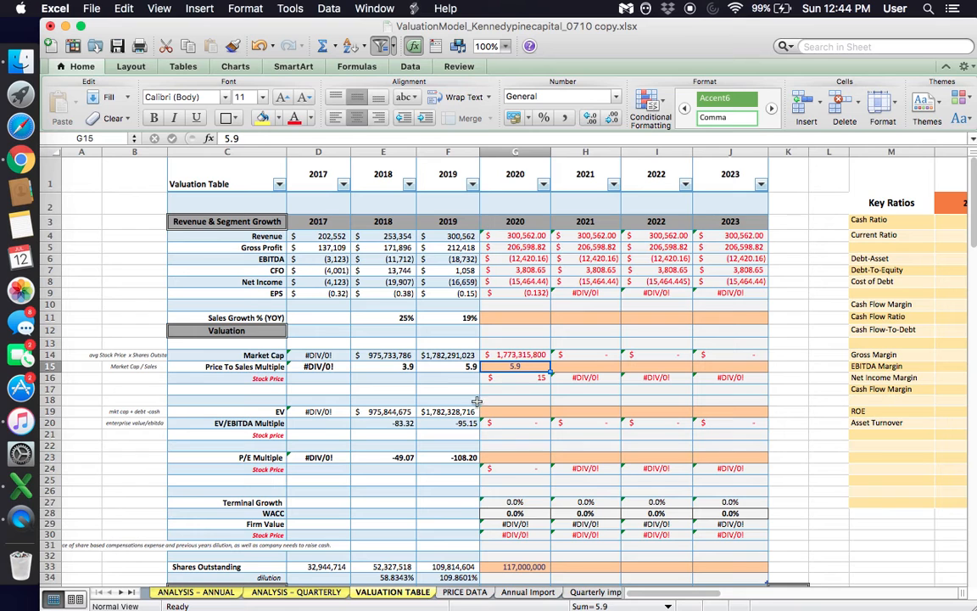
key(Left)
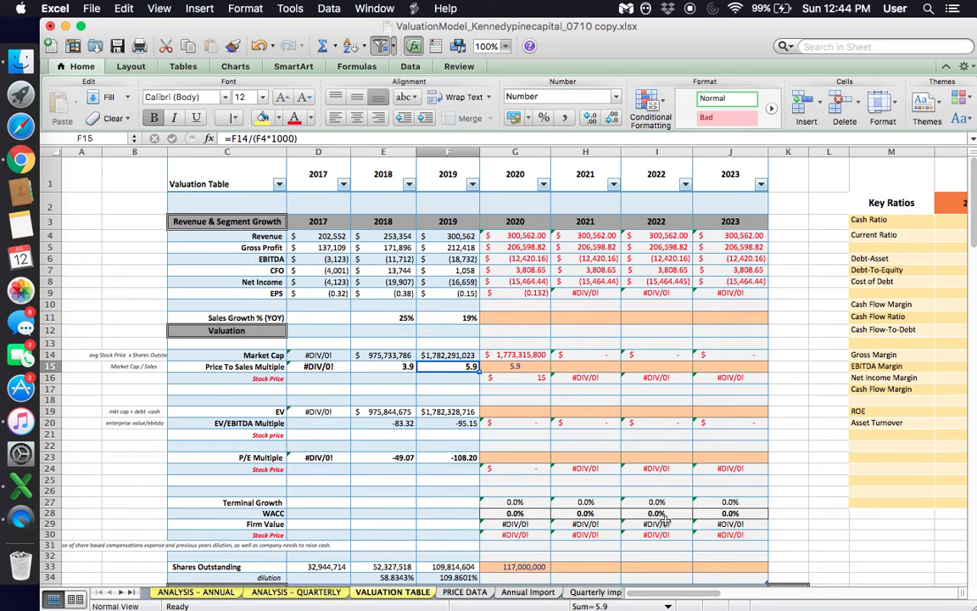
click(393, 366)
drag(429, 365, 458, 366)
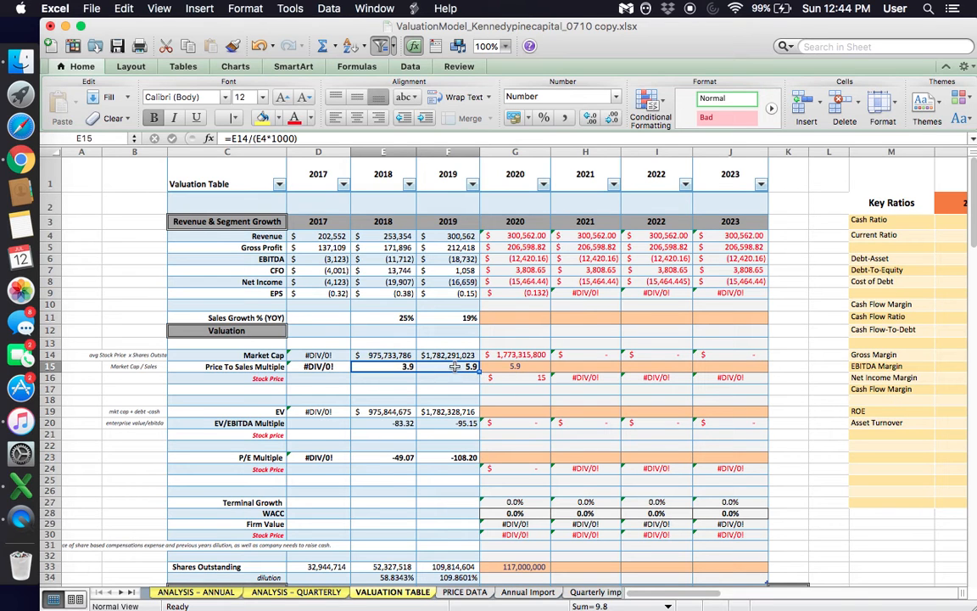
key(Right)
drag(389, 364, 447, 366)
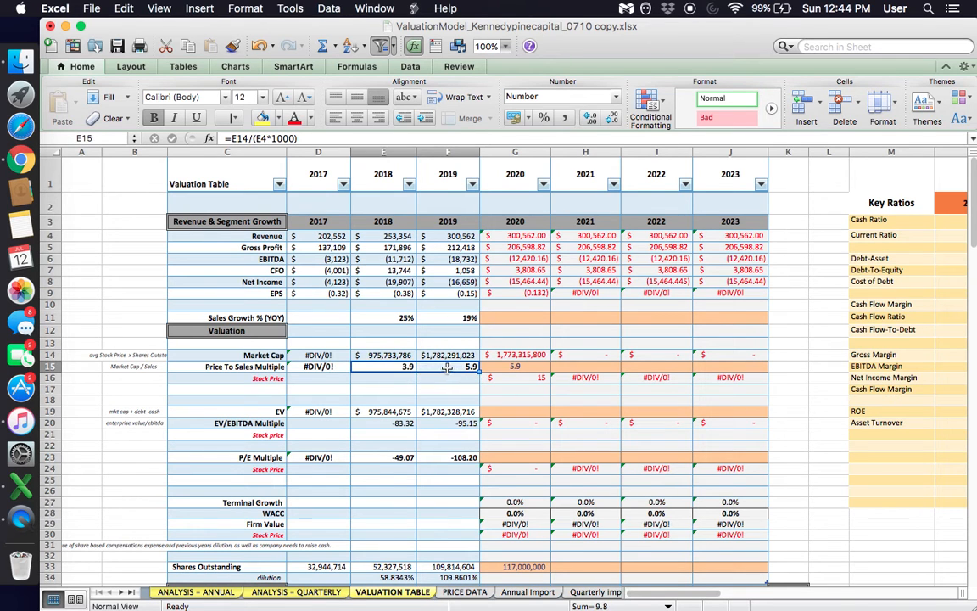
click(513, 367)
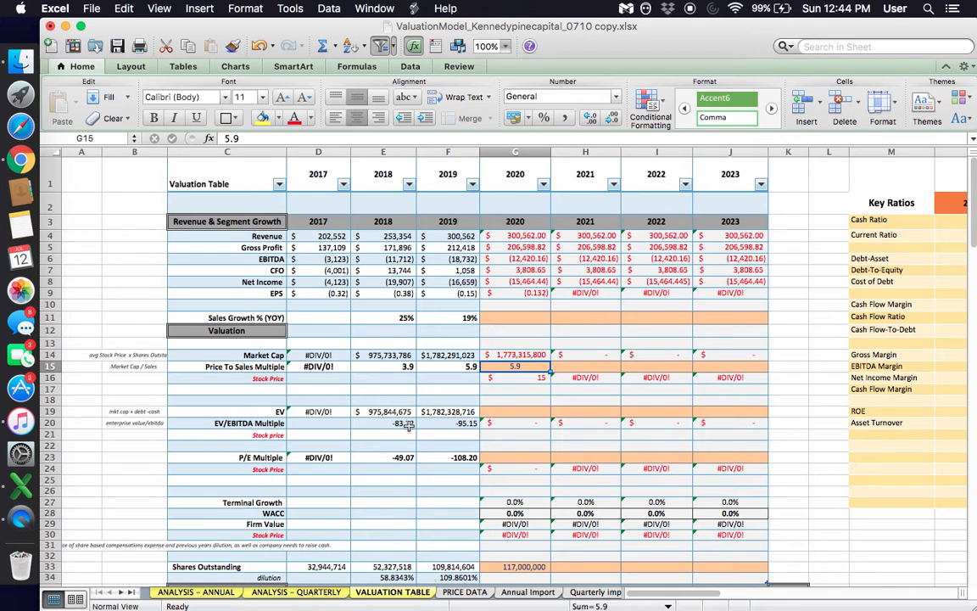
- Examine the Sales Growth % (YOY) row and the 2020 to 2023 revenue, profit and EPS projections that depend on it
click(521, 316)
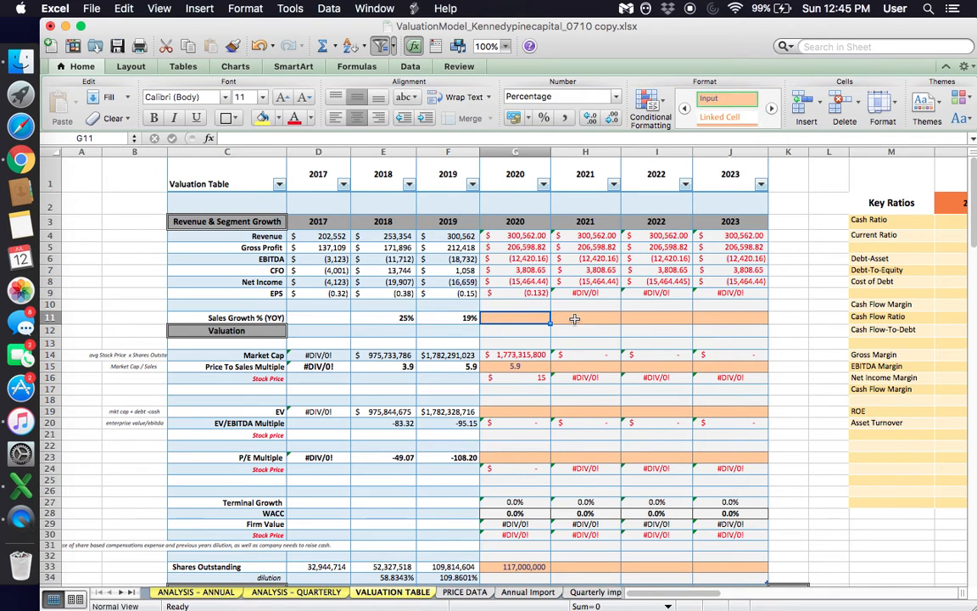
key(Right)
key(Right)
key(Right)
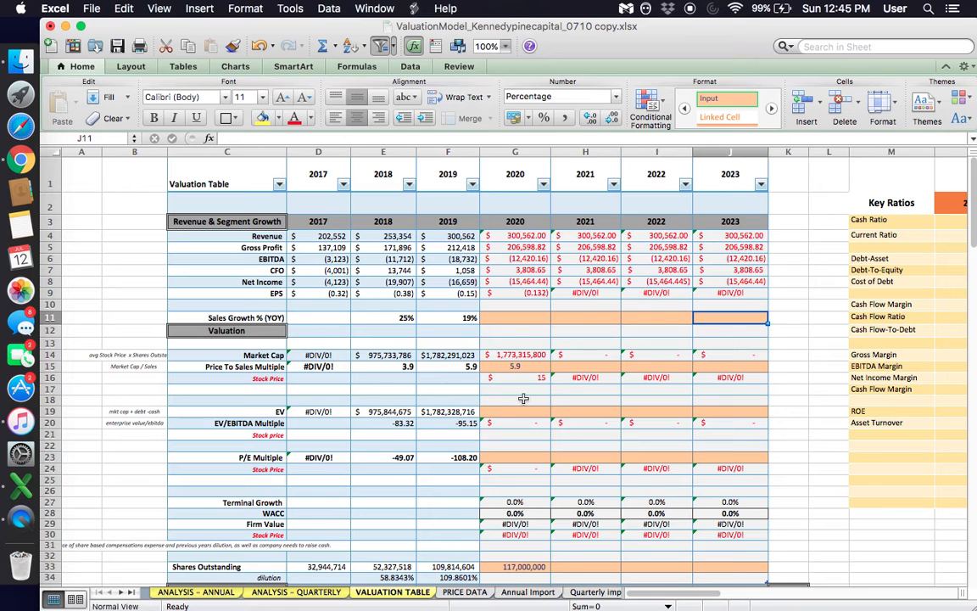
click(522, 367)
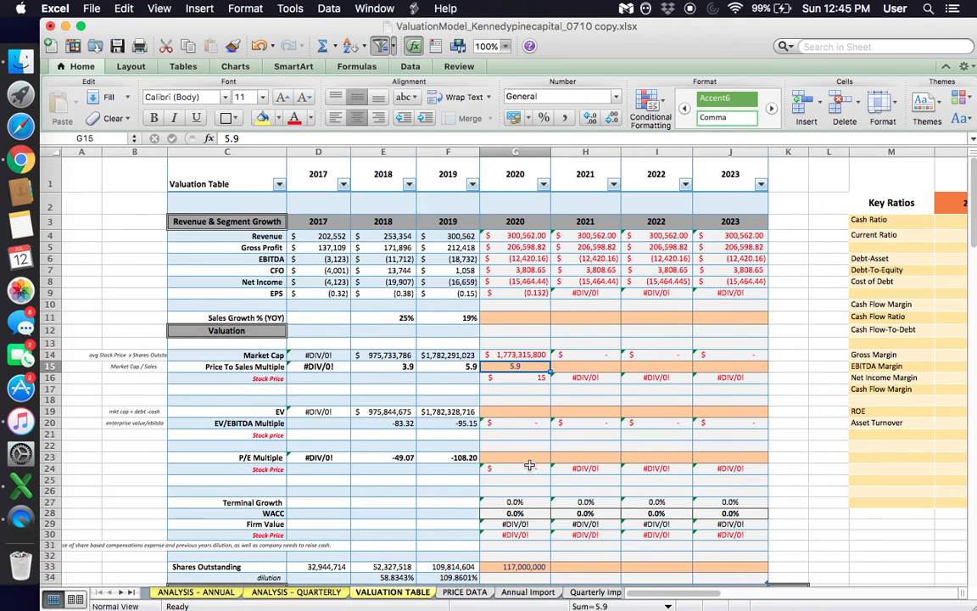
click(519, 319)
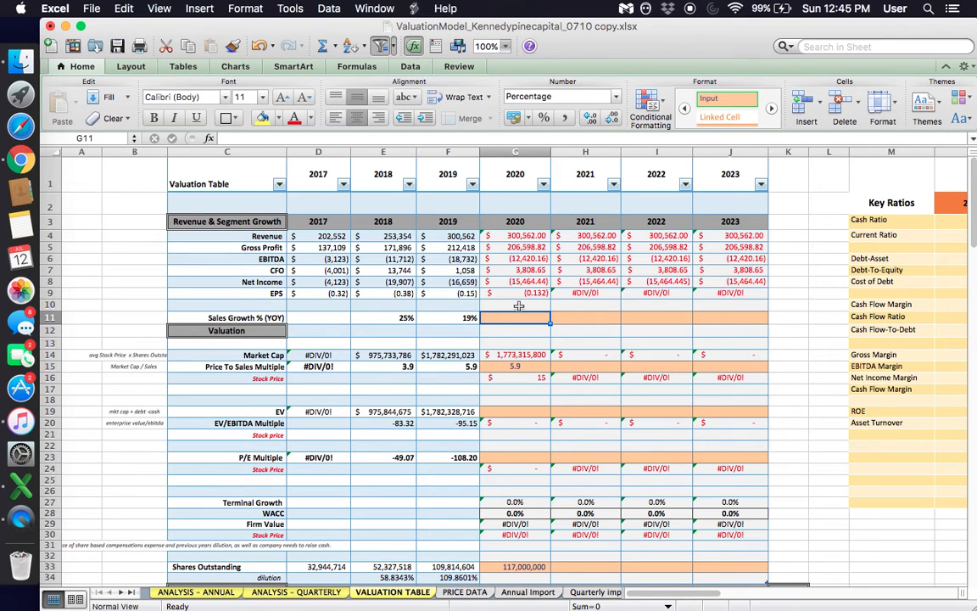
click(507, 237)
drag(507, 236, 743, 295)
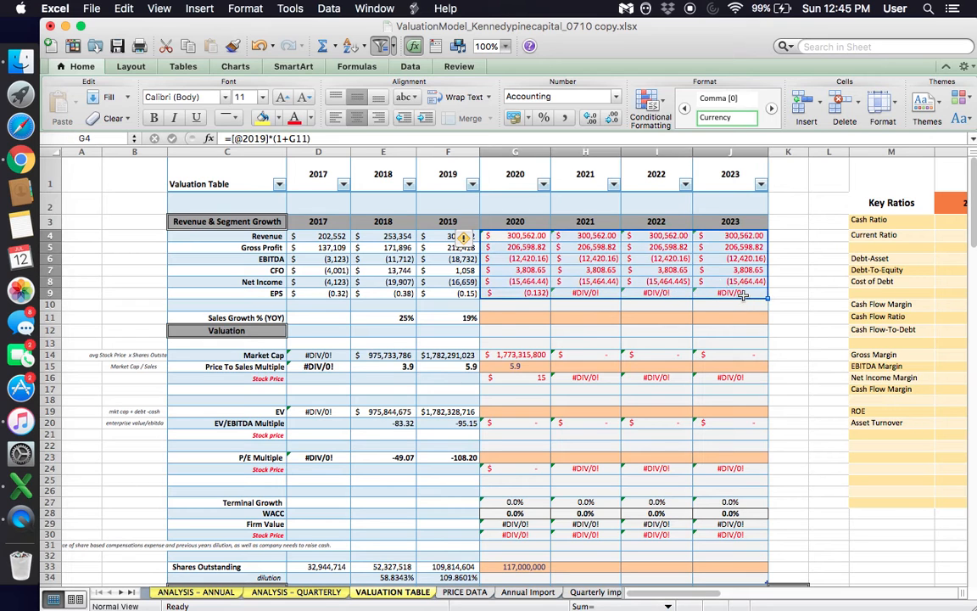
click(514, 317)
drag(246, 319, 743, 310)
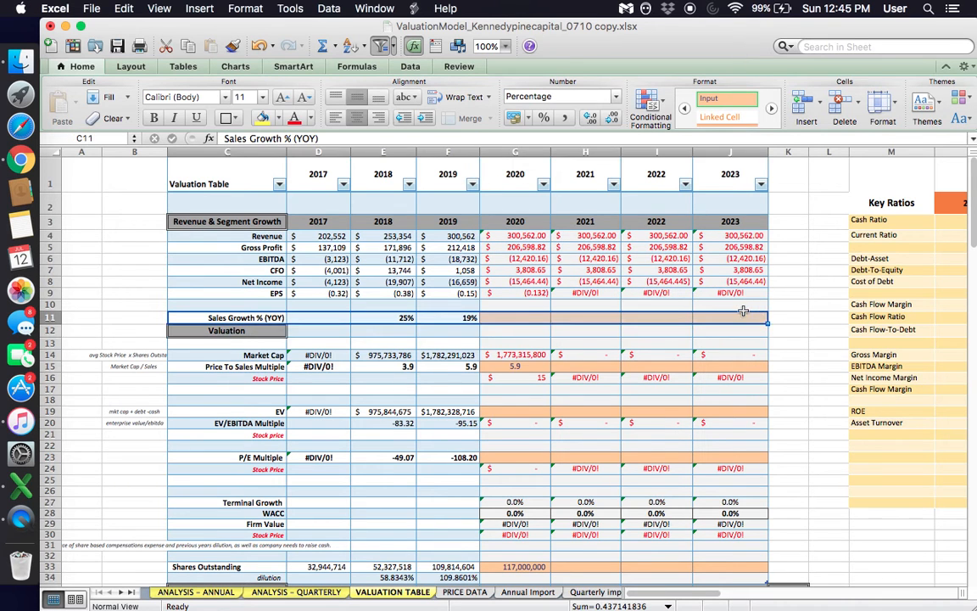
click(514, 316)
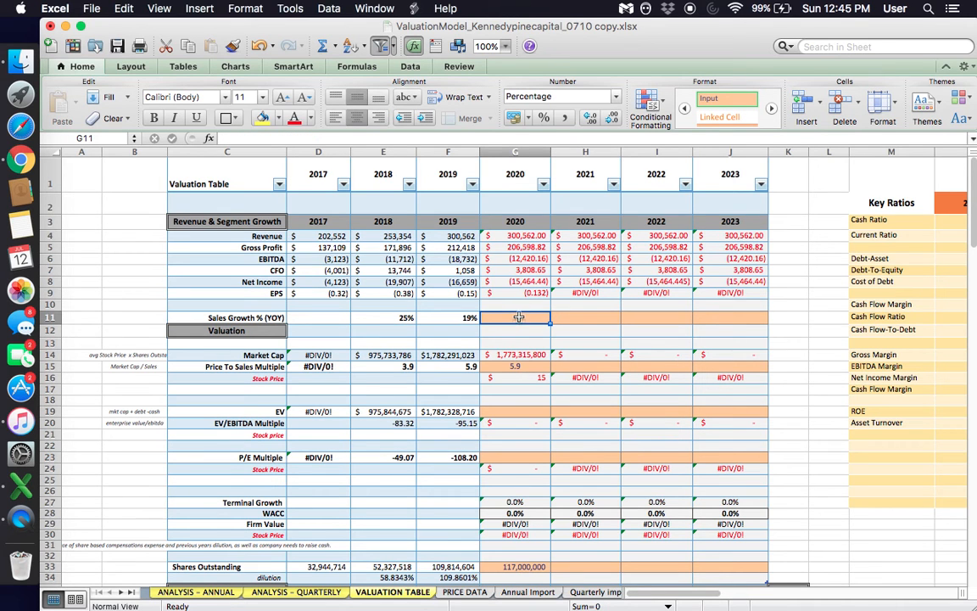
- Switch to Chrome, close the page search and highlight the first-quarter revenue amount in the press release's opening summary
click(25, 161)
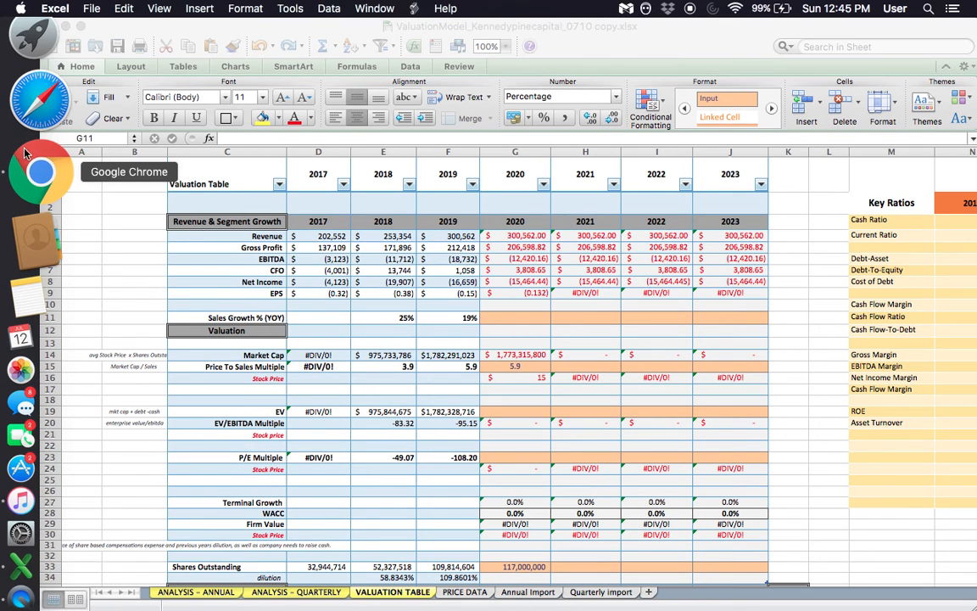
click(648, 368)
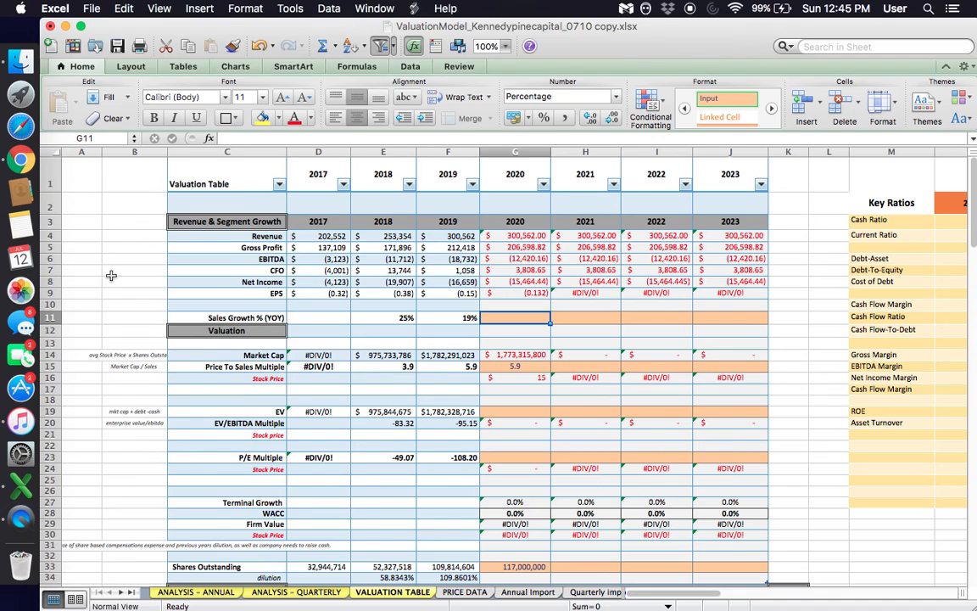
click(34, 161)
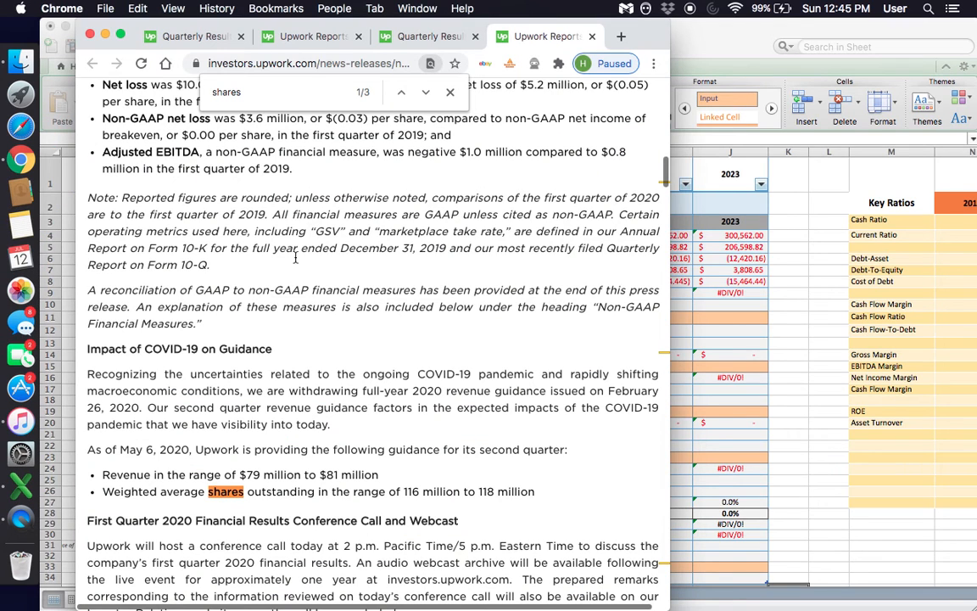
click(449, 92)
scroll(456, 225, up, 15)
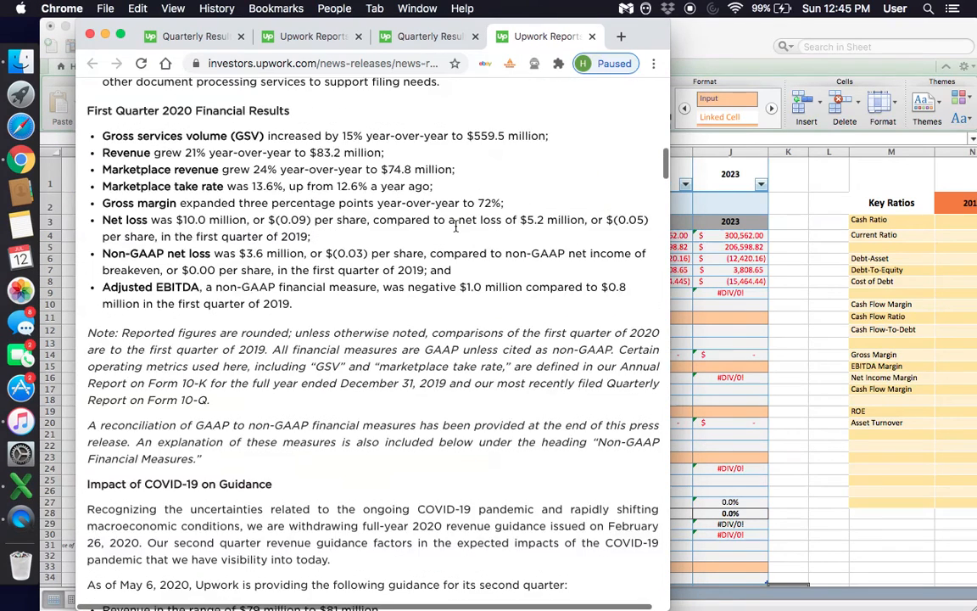
scroll(455, 226, down, 3)
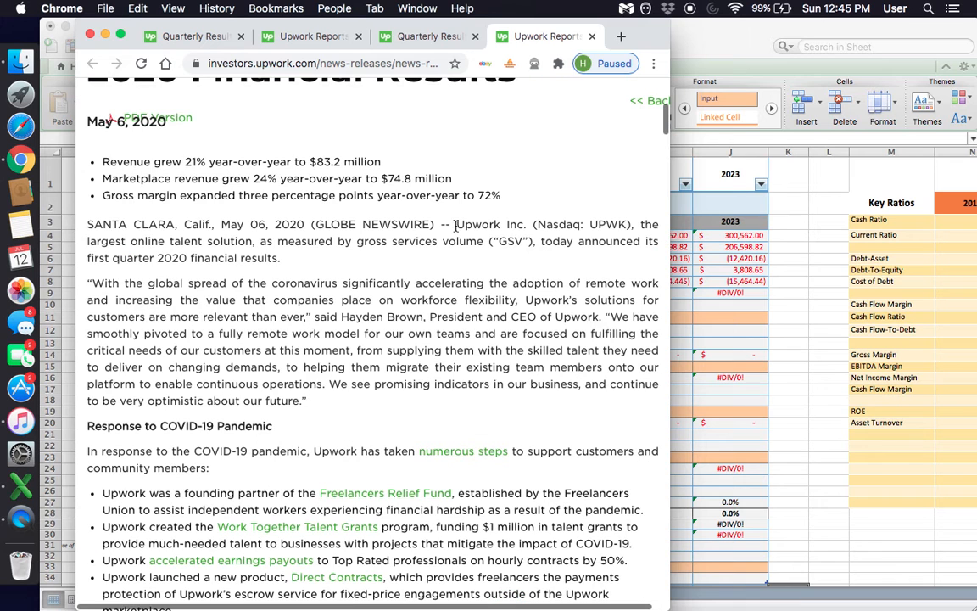
triple_click(133, 163)
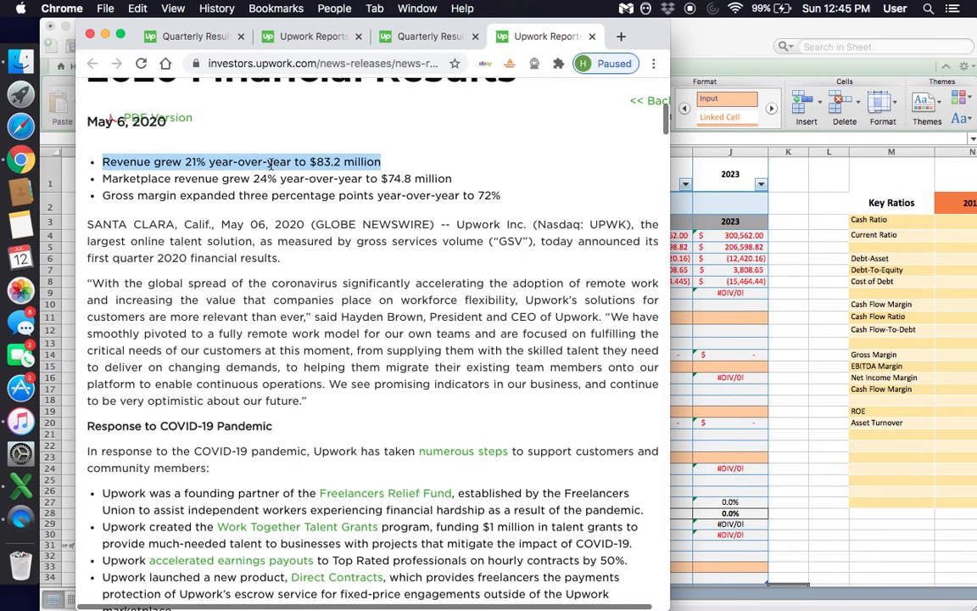
double_click(318, 167)
drag(312, 163, 379, 160)
scroll(381, 161, up, 3)
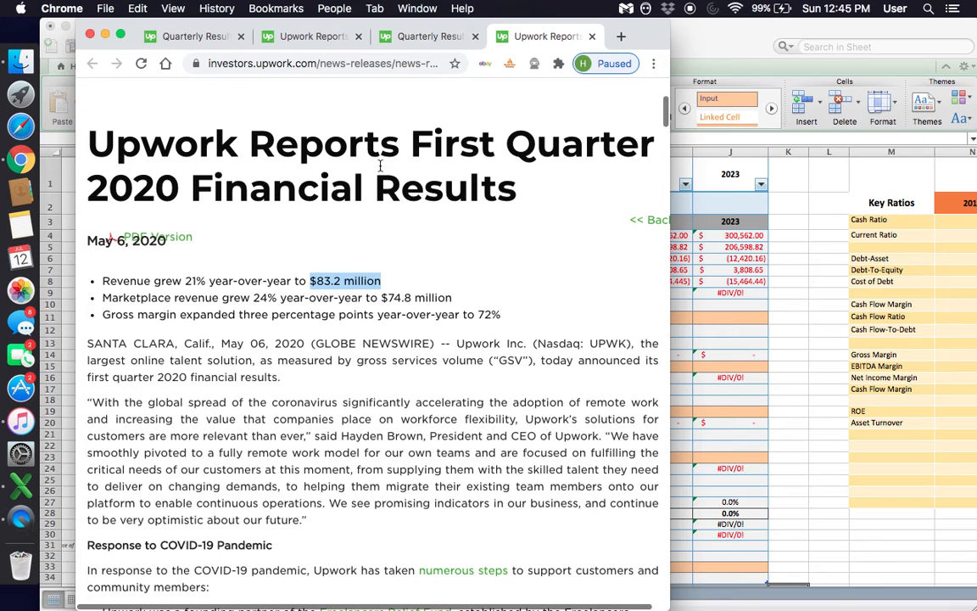
- Highlight the first-quarter revenue figure, then find the second-quarter guidance in the press release and highlight its revenue range
scroll(349, 291, up, 3)
double_click(329, 405)
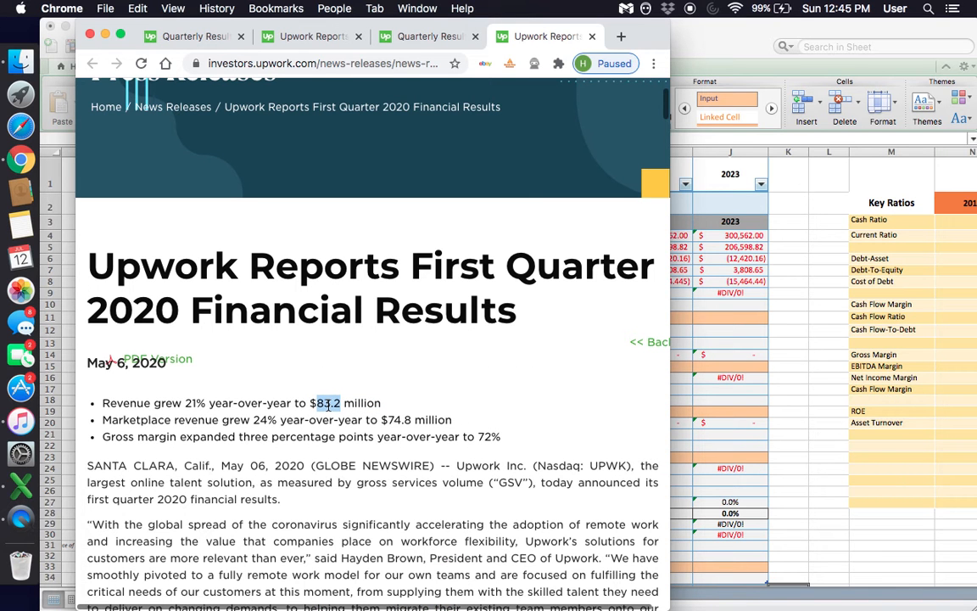
scroll(328, 405, down, 3)
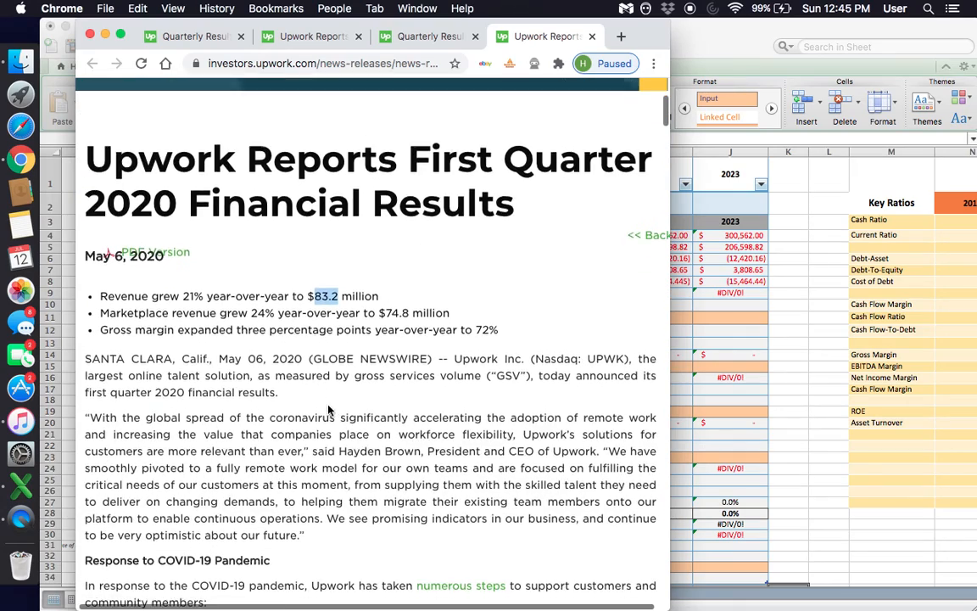
scroll(328, 410, down, 10)
scroll(329, 410, down, 12)
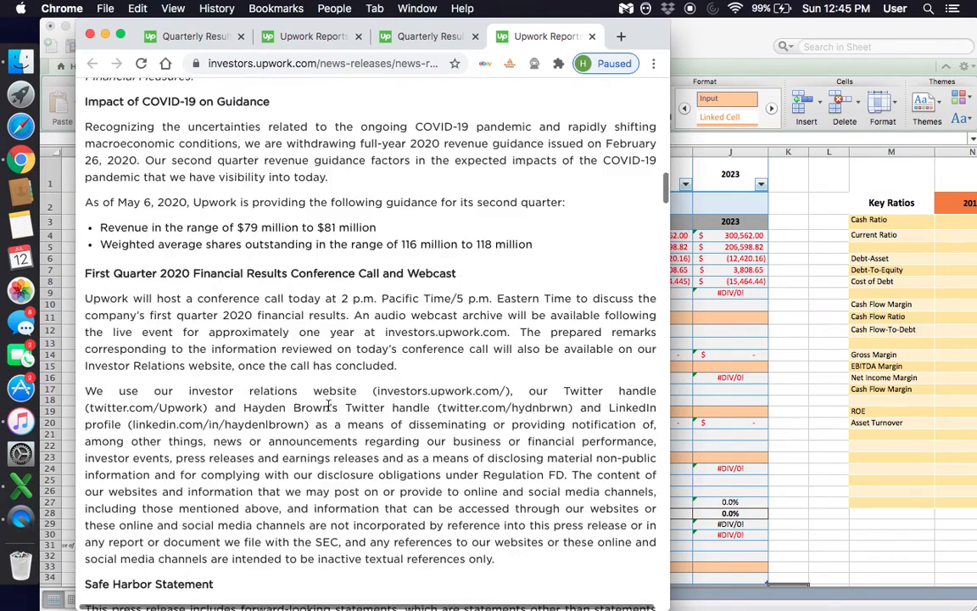
scroll(328, 405, up, 3)
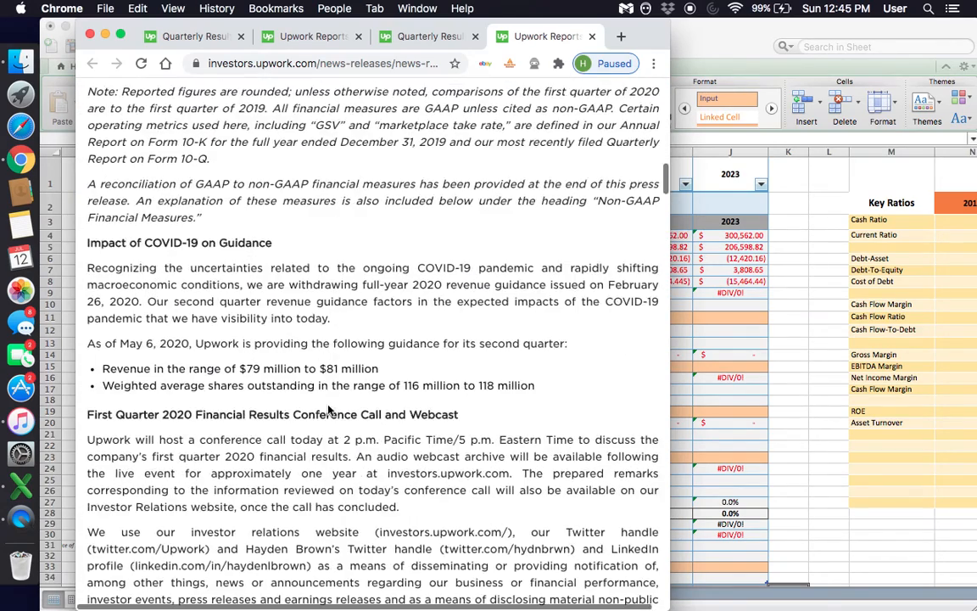
triple_click(199, 368)
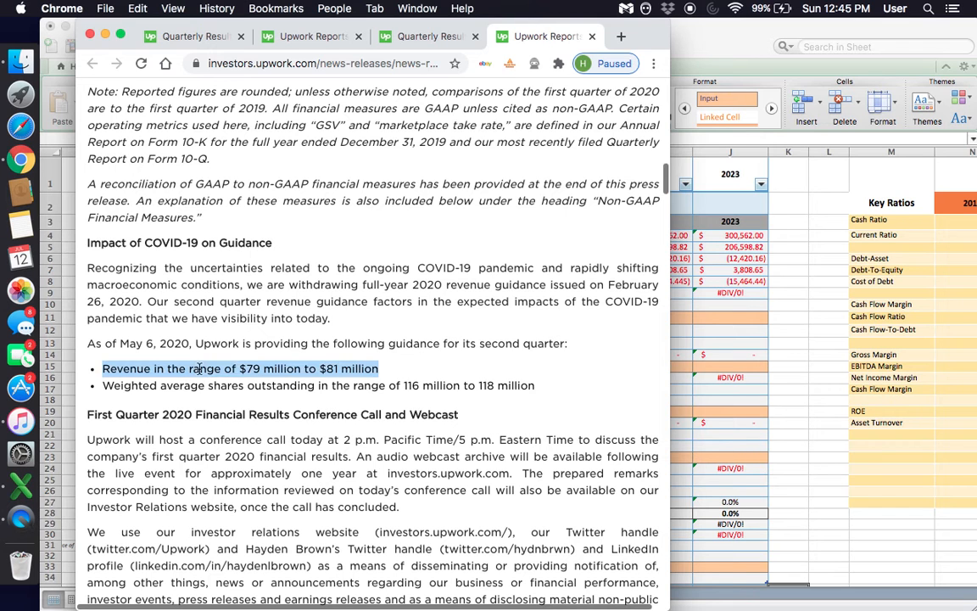
double_click(307, 369)
drag(280, 342, 563, 352)
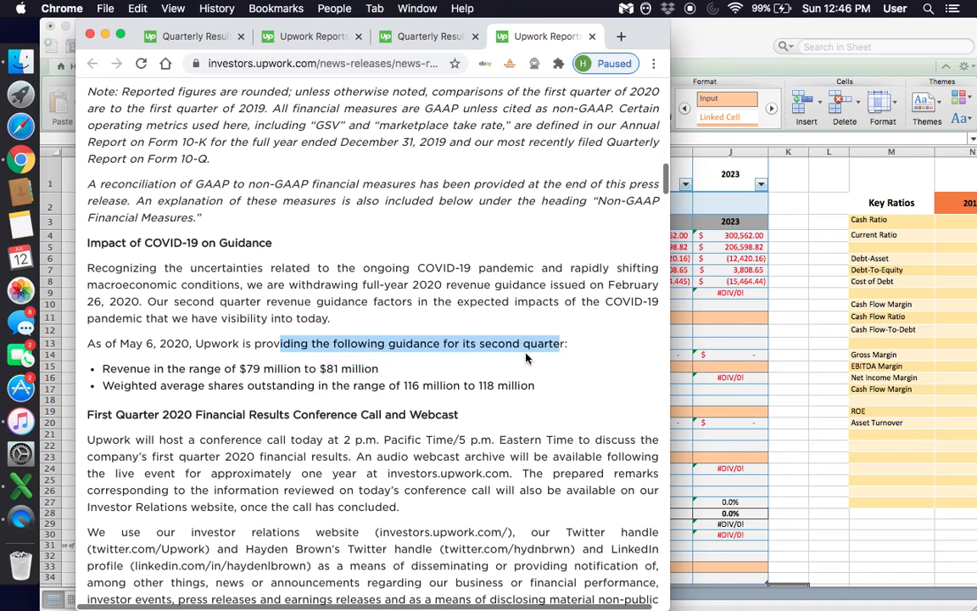
triple_click(302, 372)
click(328, 373)
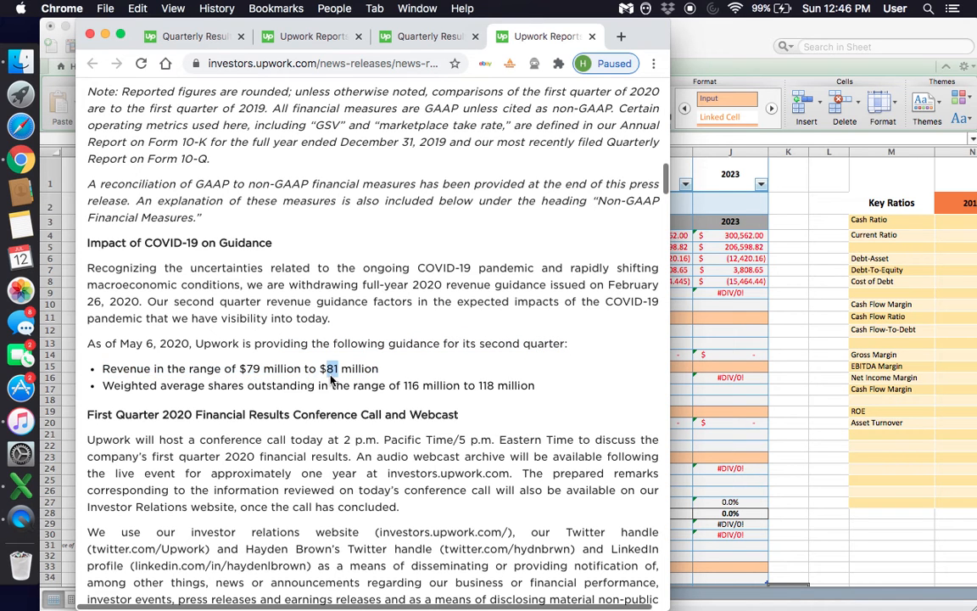
double_click(357, 370)
- Switch to Excel and add the first- and second-quarter revenues in scratch cell G12 with the formula =83+80
click(676, 393)
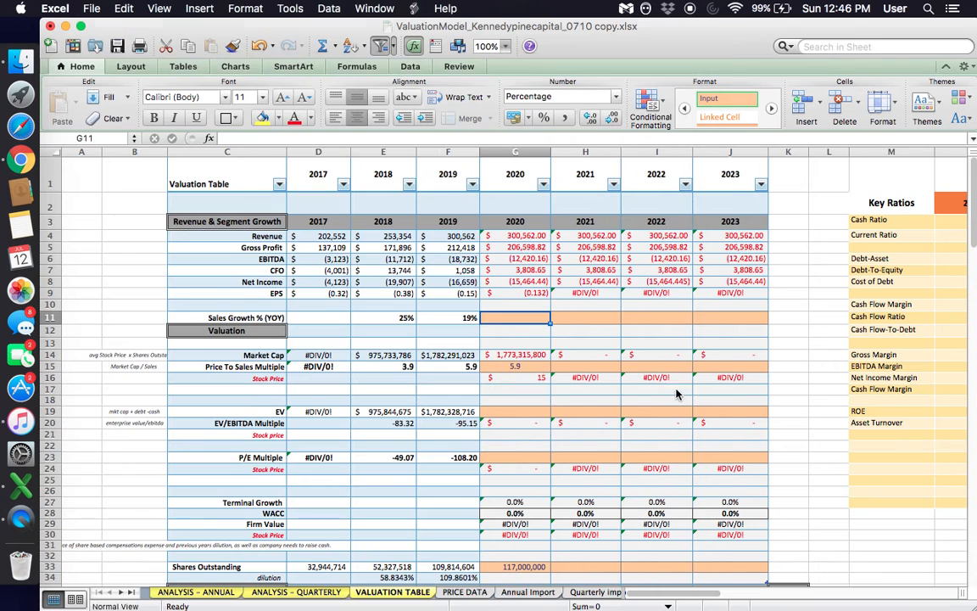
click(520, 334)
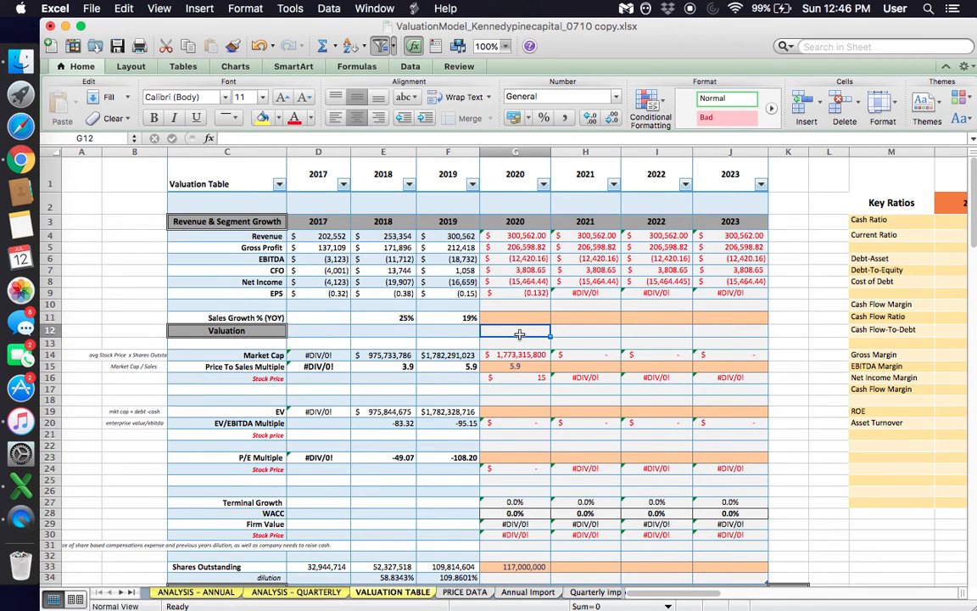
text(=83+80)
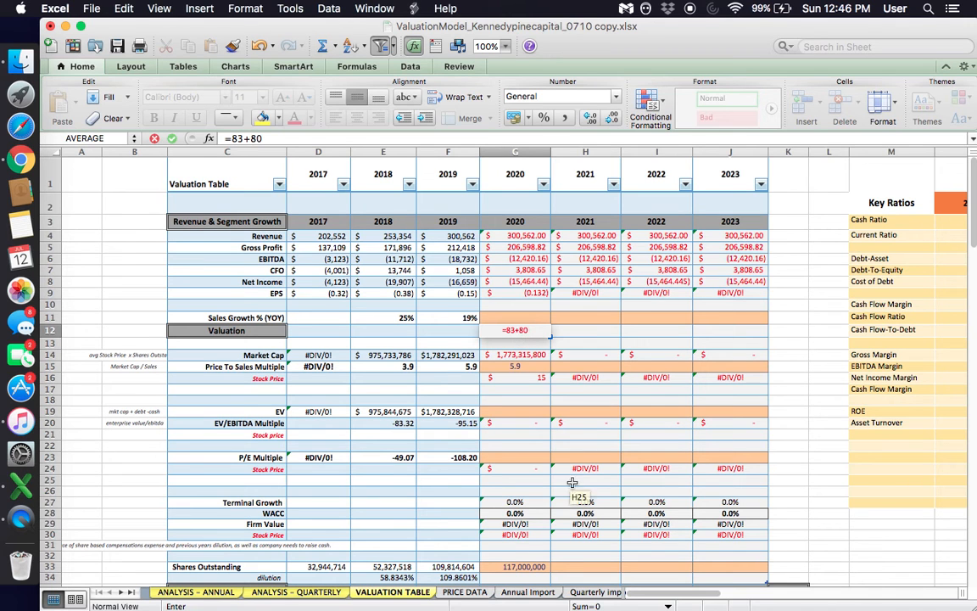
key(Return)
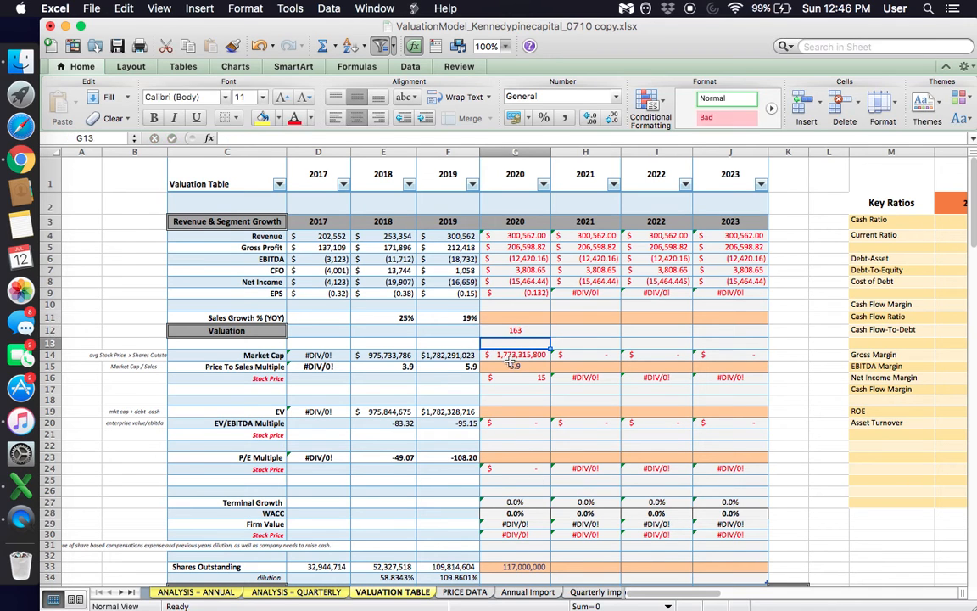
- Annualize the half-year revenue in cell G12 with the formula =163*2, then clear the cell
click(523, 330)
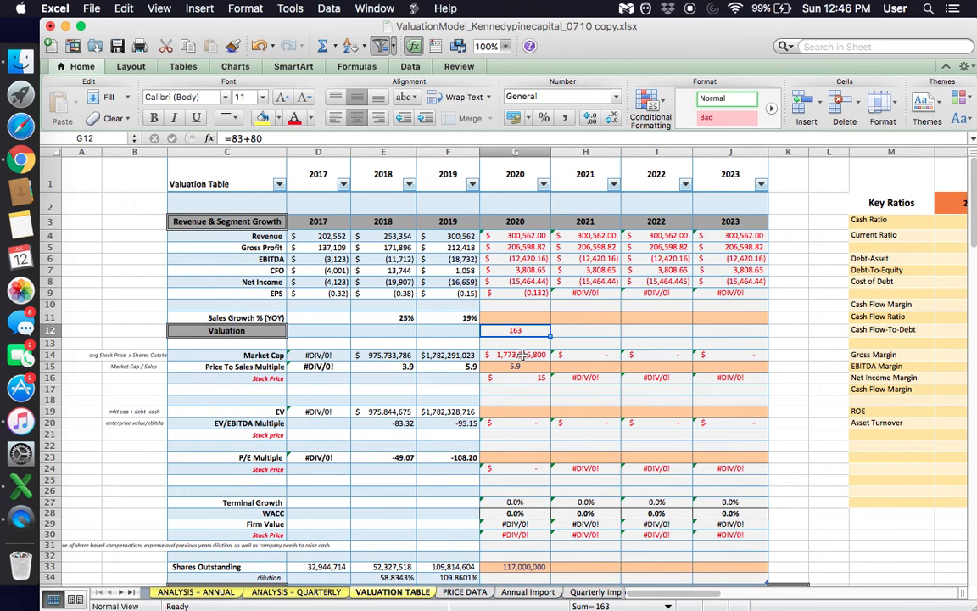
text(=163)
text(2)
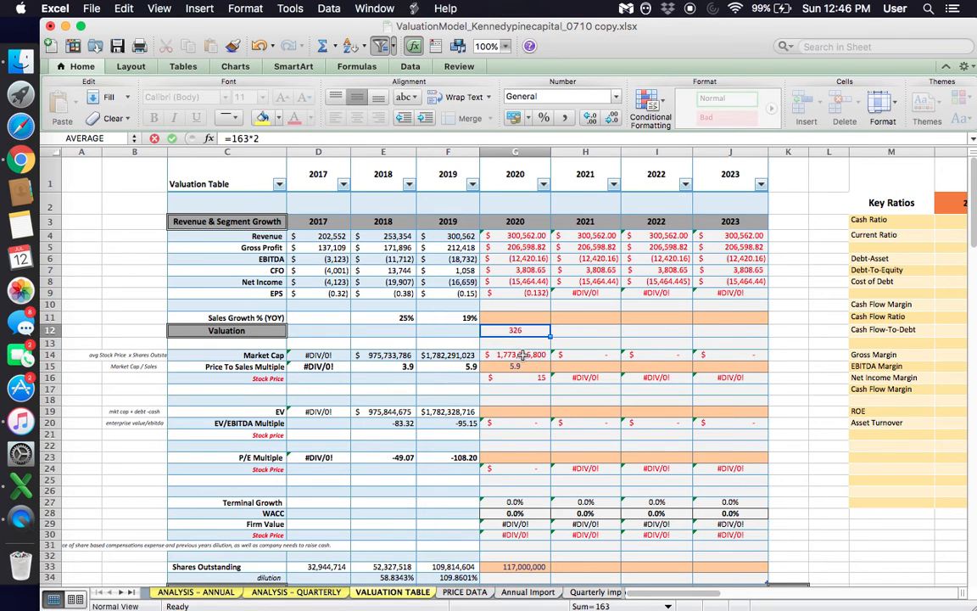
key(Return)
click(523, 331)
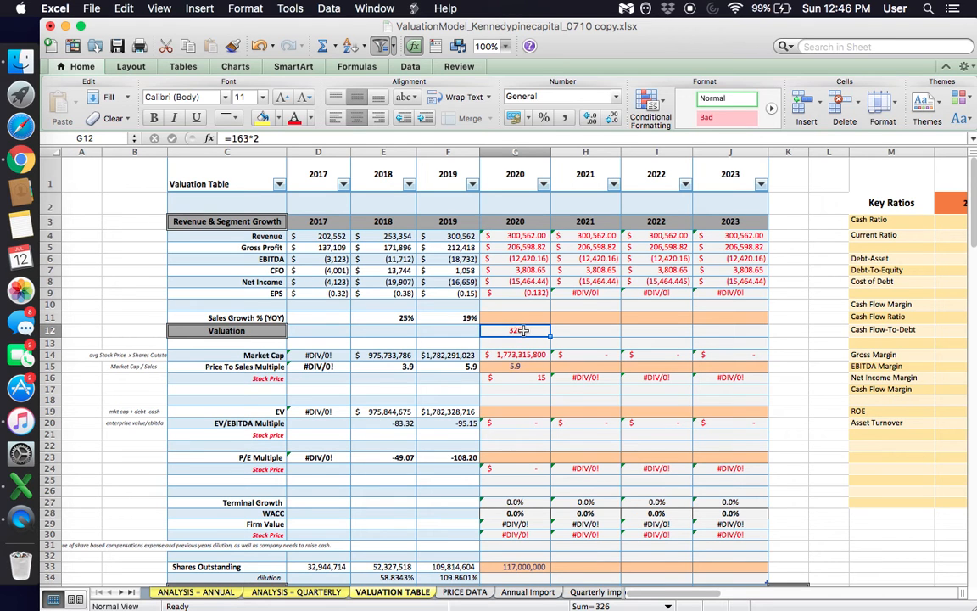
key(Delete)
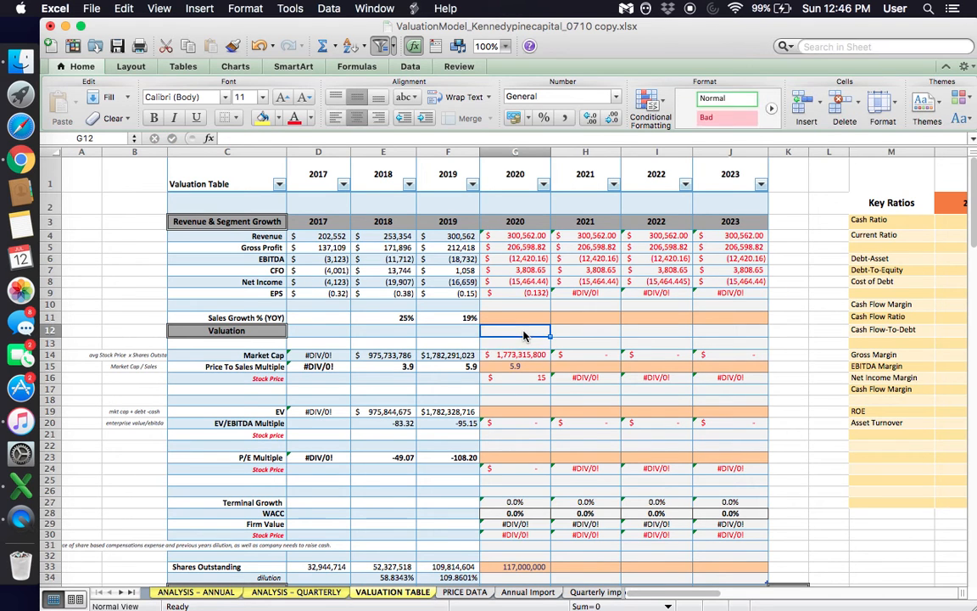
- Set the 2020 Sales Growth % (YOY) to 10%
click(515, 151)
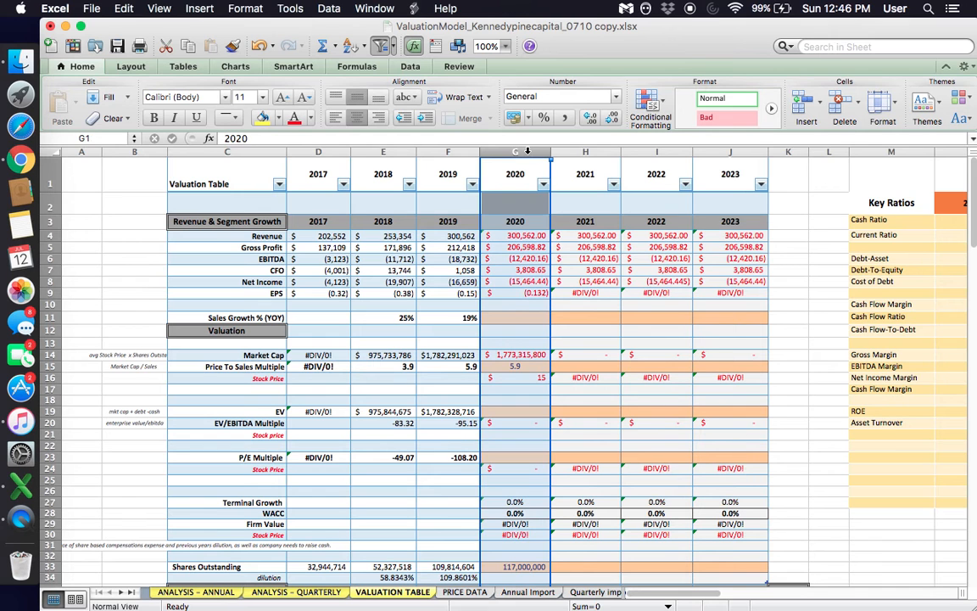
click(515, 317)
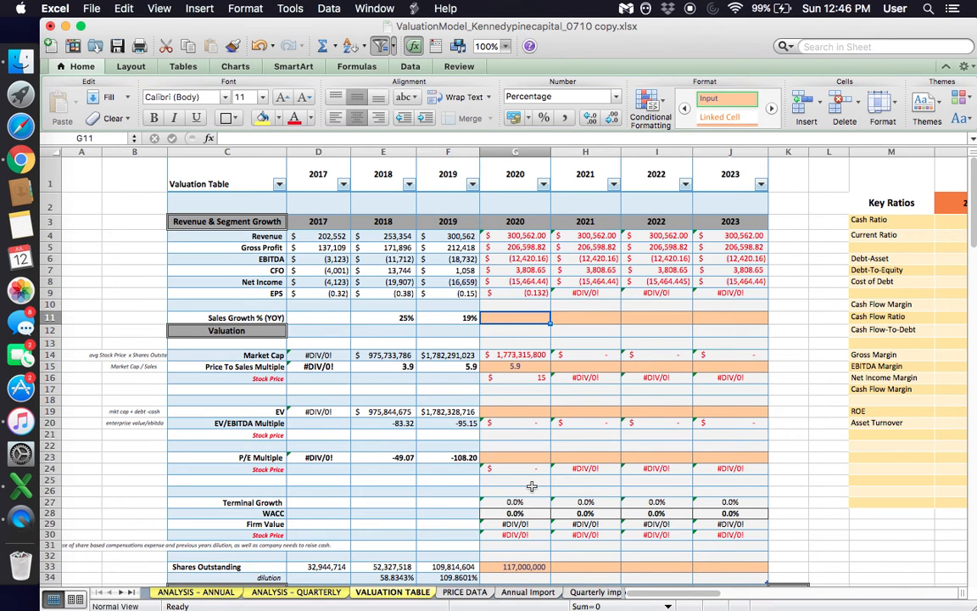
text(10)
key(Return)
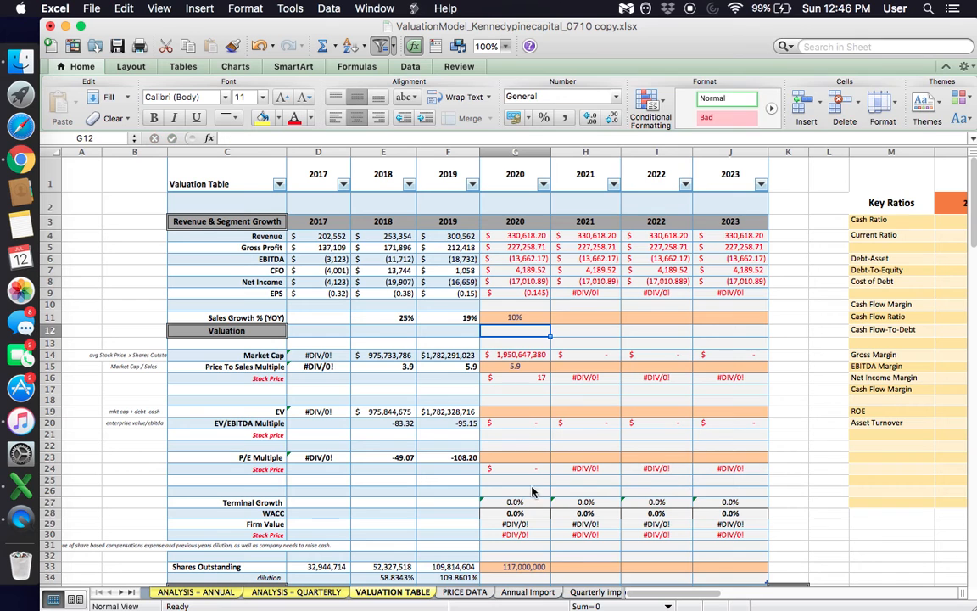
- Lower the 2020 Sales Growth % (YOY) to 9%
click(515, 317)
text(9)
key(Return)
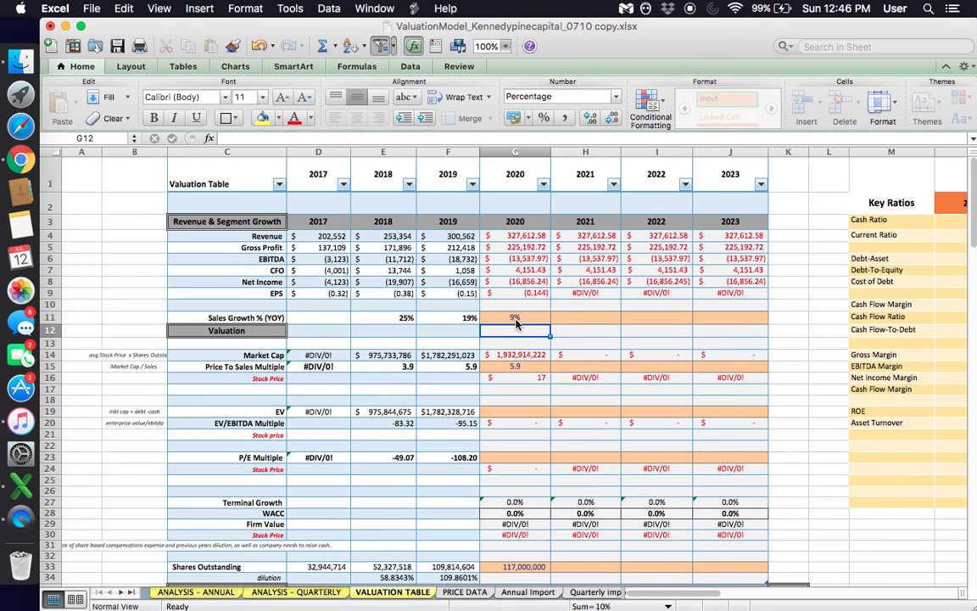
- Inspect the 2020 EBITDA and Revenue formulas and the Sales Growth % (YOY) row that drives them
click(501, 264)
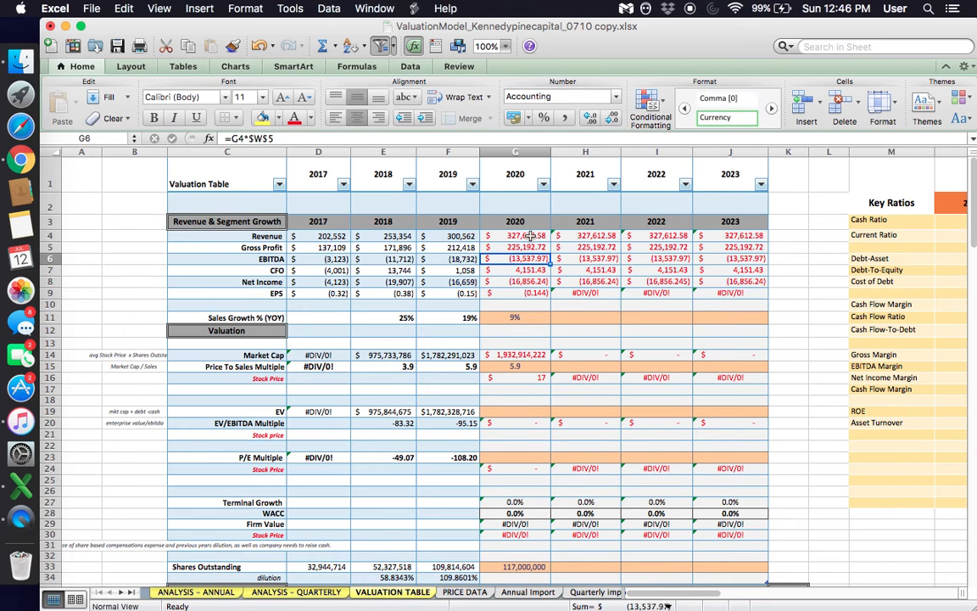
click(507, 234)
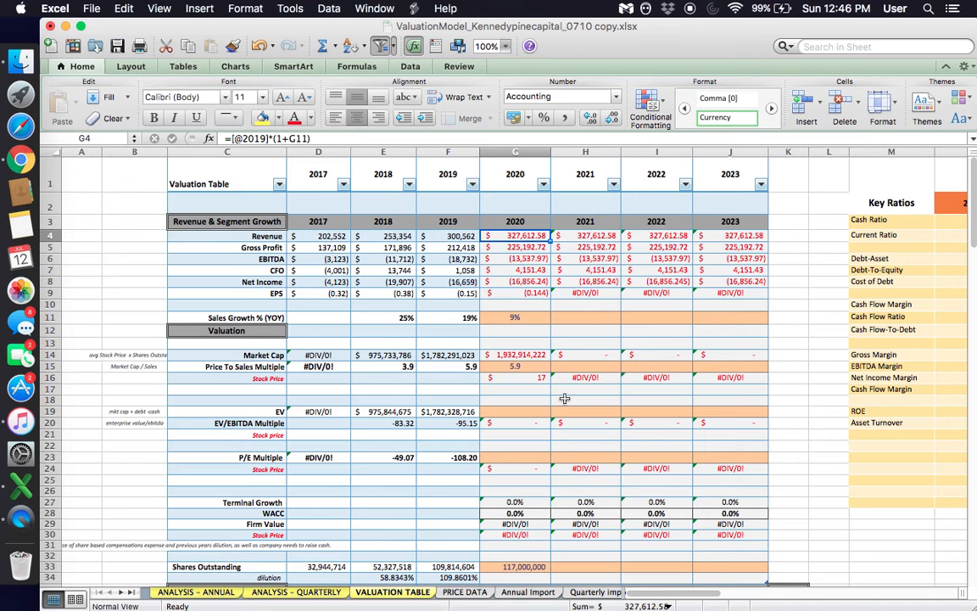
click(520, 315)
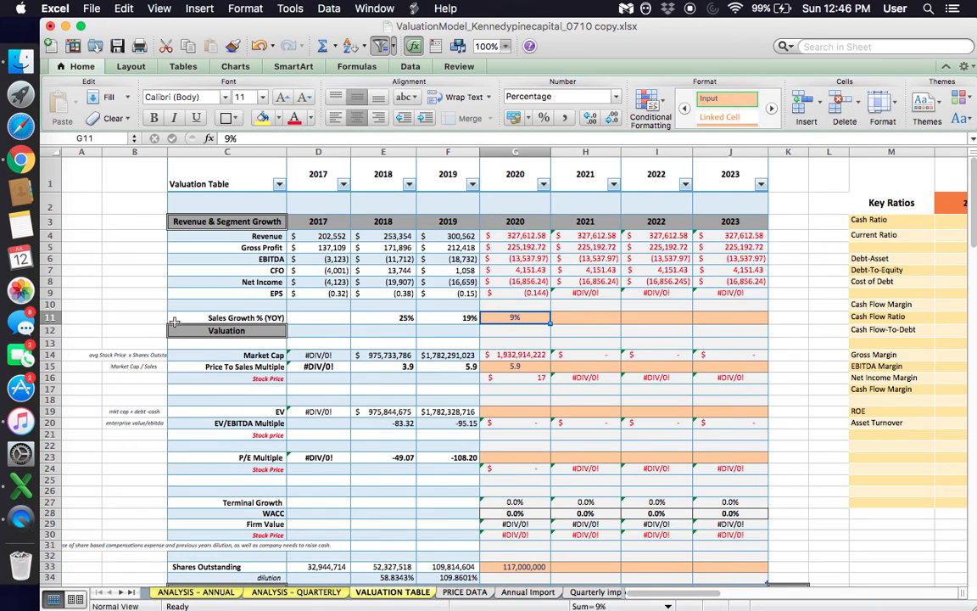
click(48, 317)
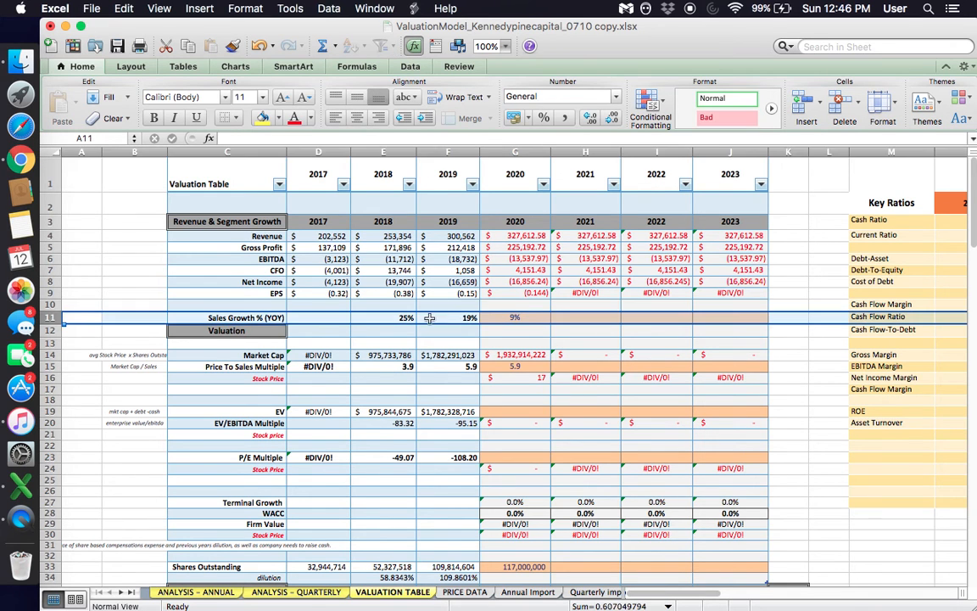
click(496, 318)
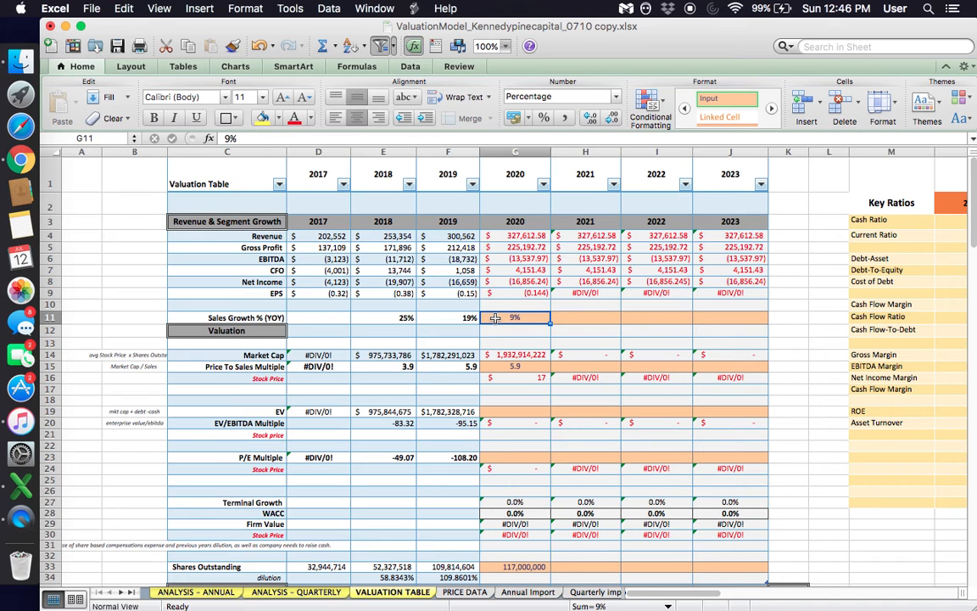
- Compare the 2018 and 2019 Sales Growth % (YOY) values with the 2020 assumption
key(Left)
key(Left)
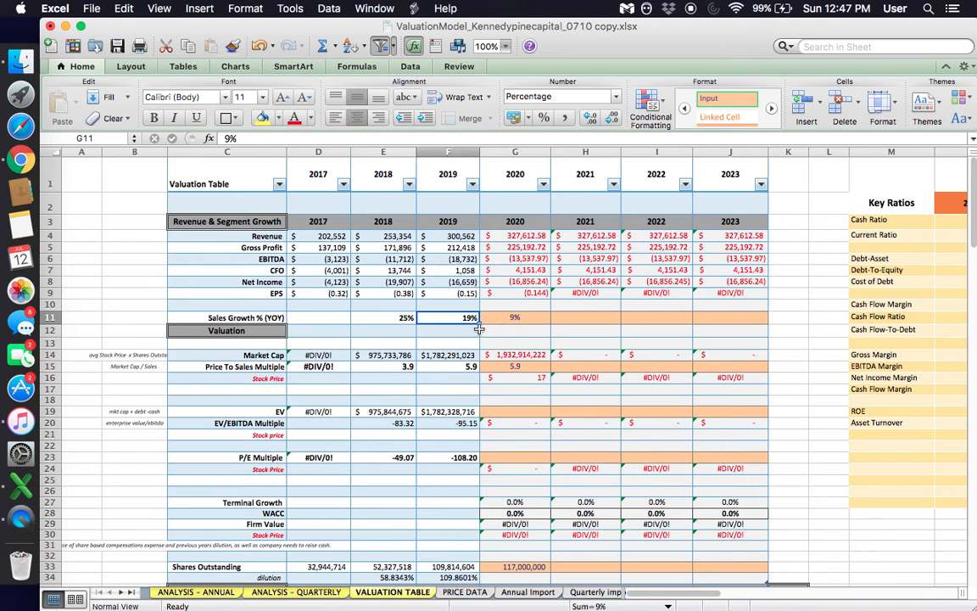
key(Right)
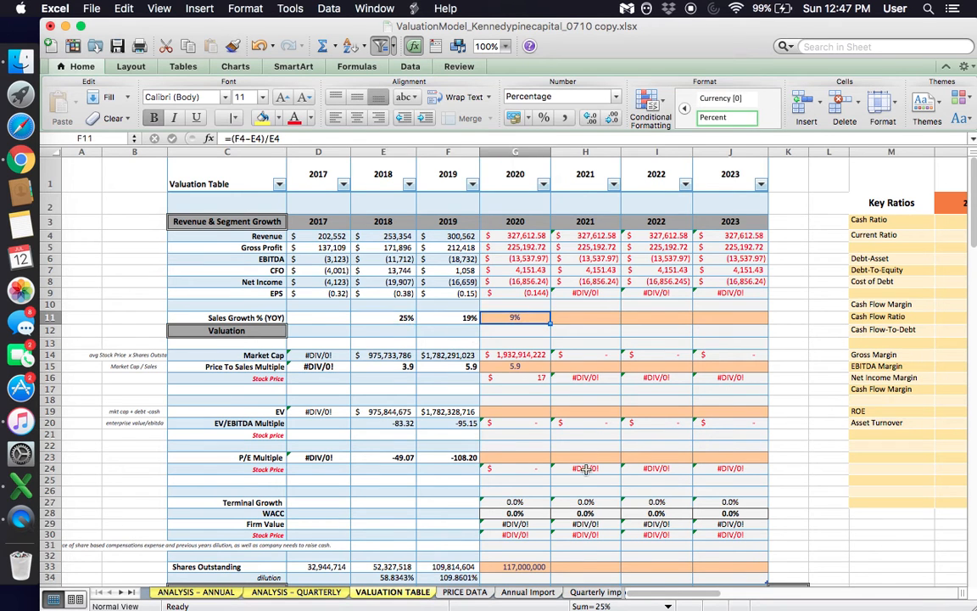
key(Right)
key(Left)
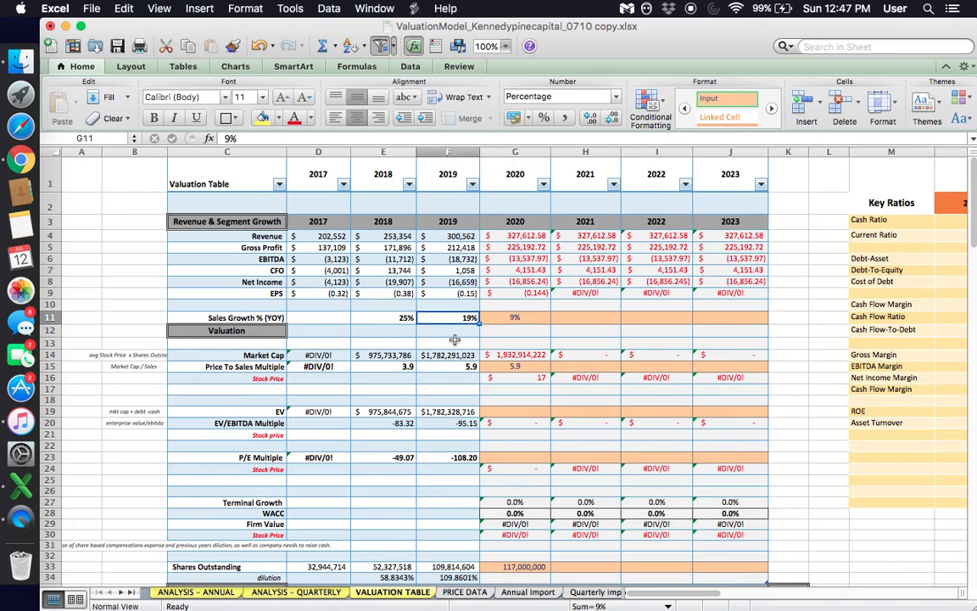
key(Left)
key(Right)
key(Right)
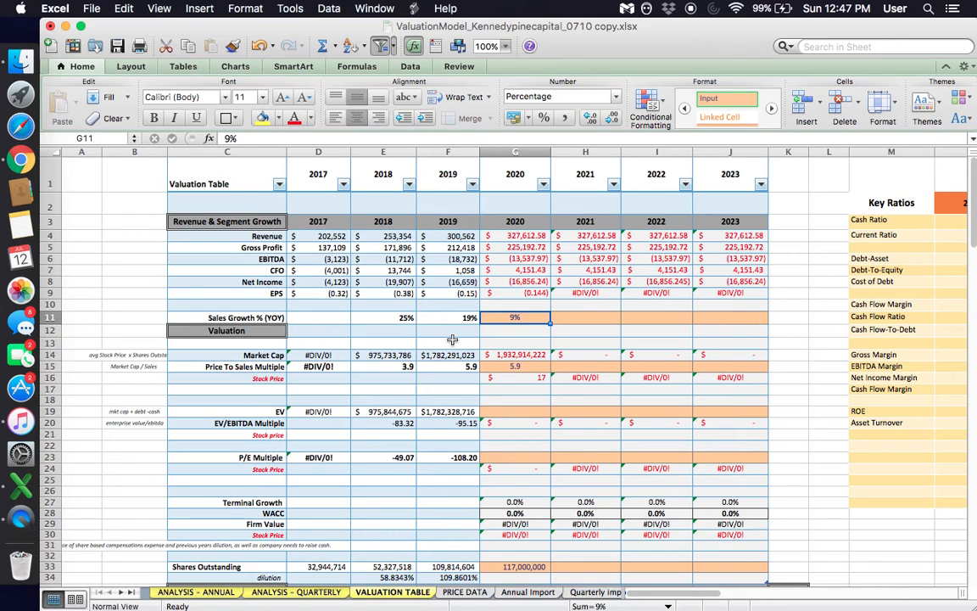
- Review the 2020 price-to-sales Stock Price alongside its Price To Sales Multiple and Sales Growth % assumptions
key(Down)
key(Down)
key(Down)
key(Down)
key(Down)
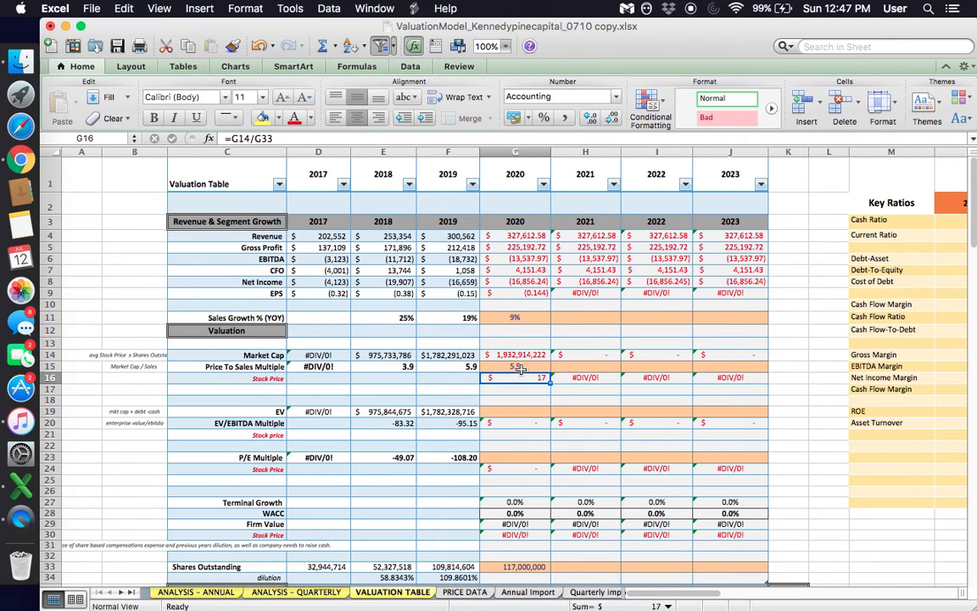
click(519, 366)
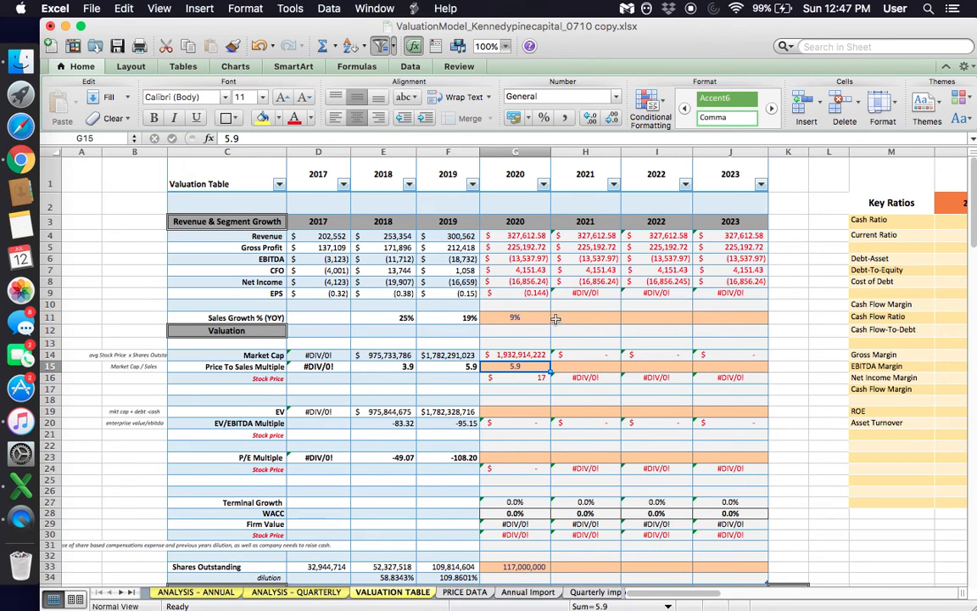
click(507, 318)
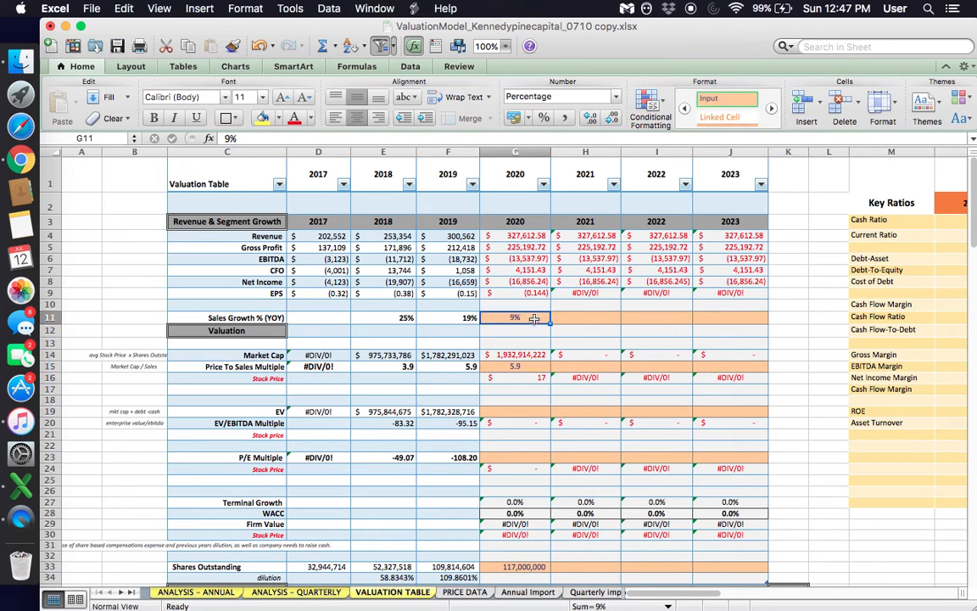
click(532, 367)
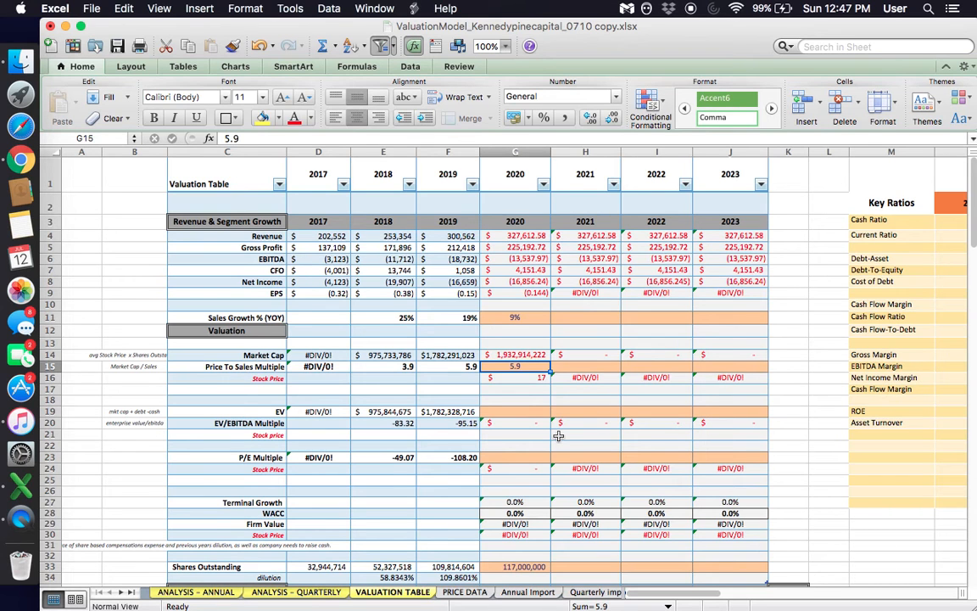
click(551, 389)
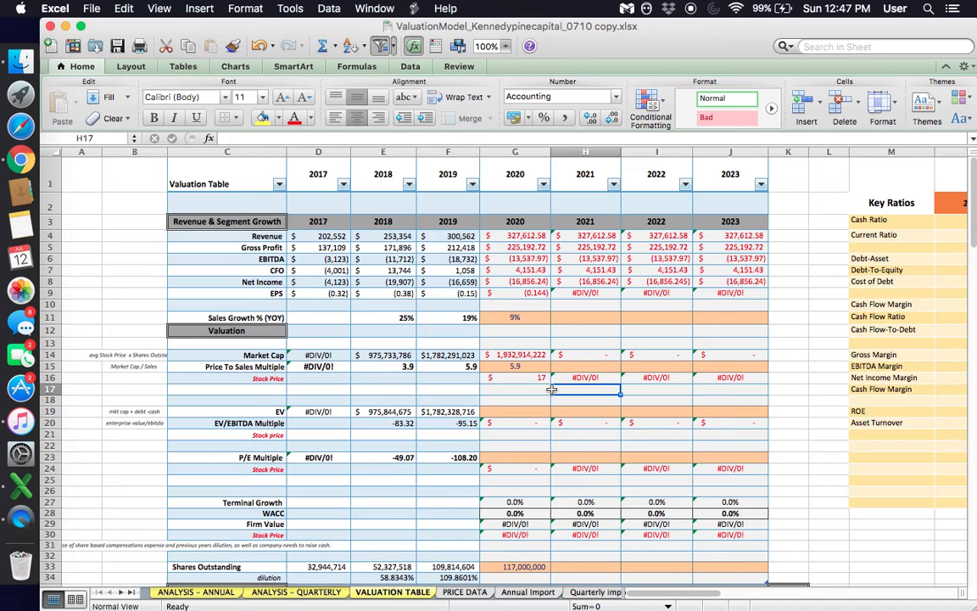
click(513, 367)
scroll(534, 369, down, 3)
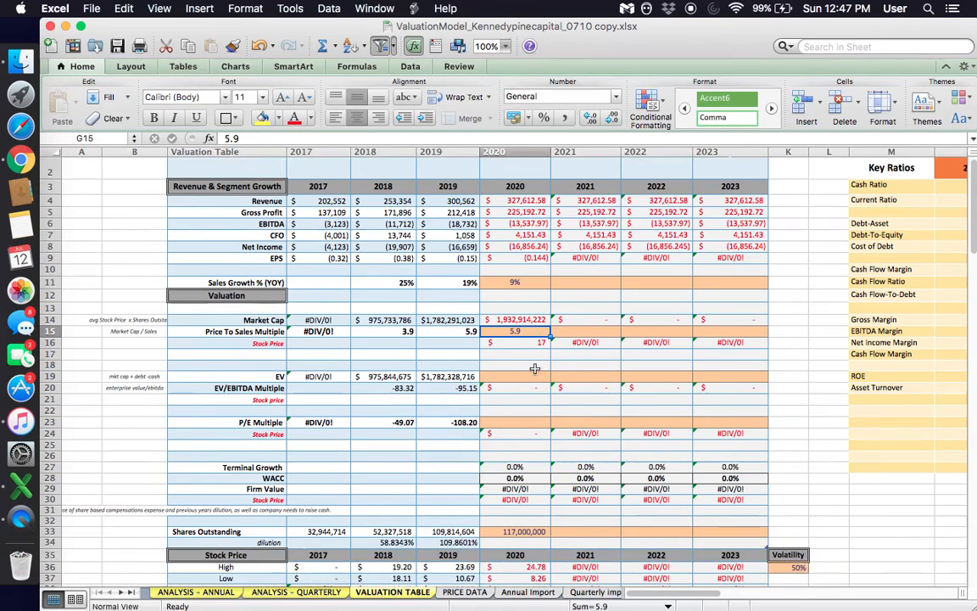
scroll(534, 369, up, 3)
click(576, 317)
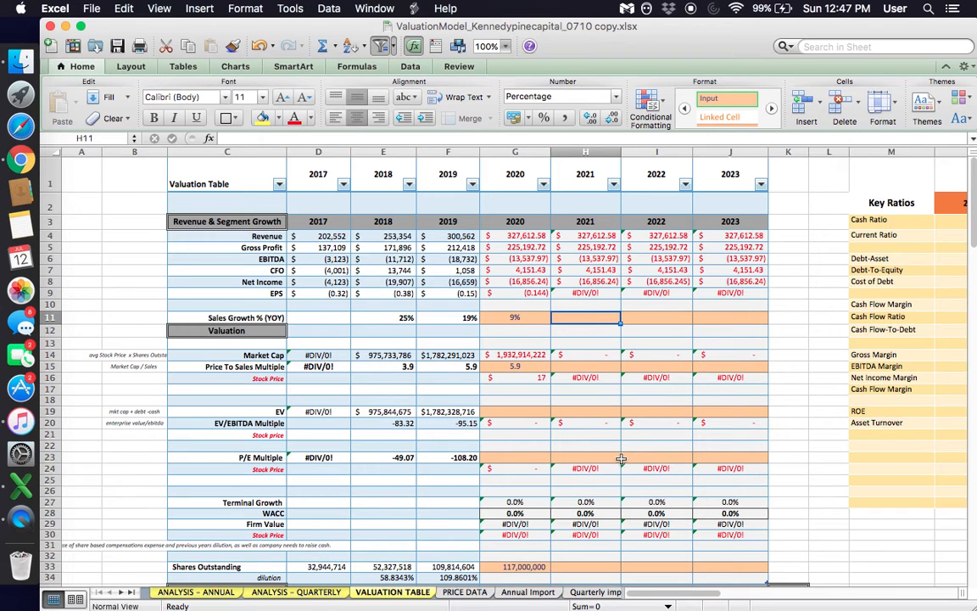
key(Left)
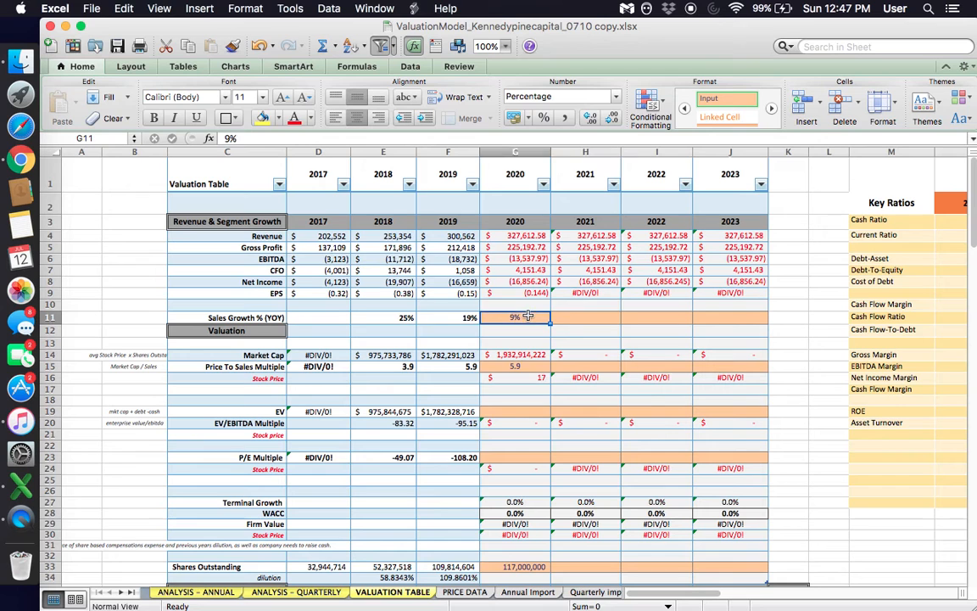
- Set the 2021 Sales Growth % (YOY) assumption to 15%
click(570, 321)
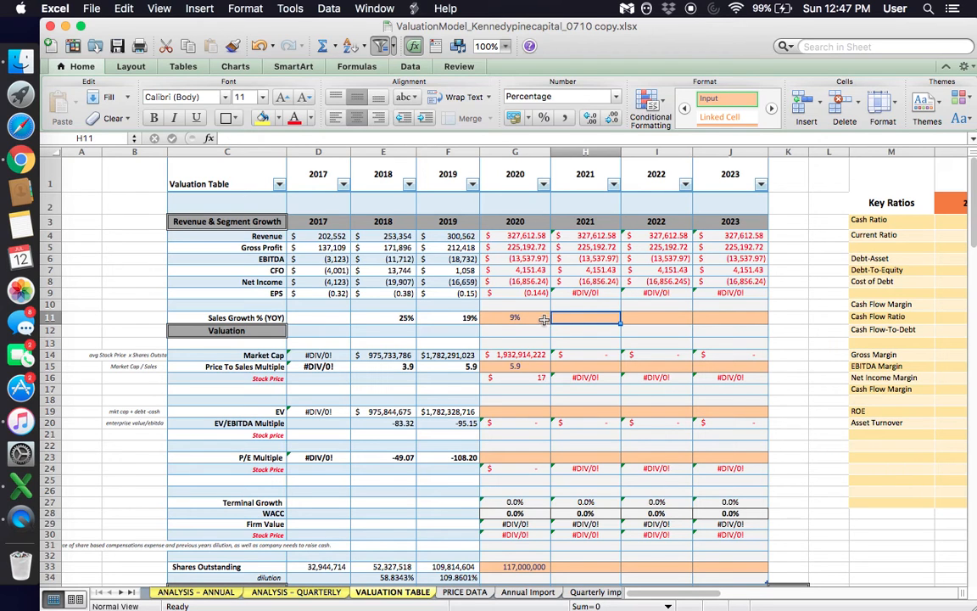
click(530, 319)
click(594, 320)
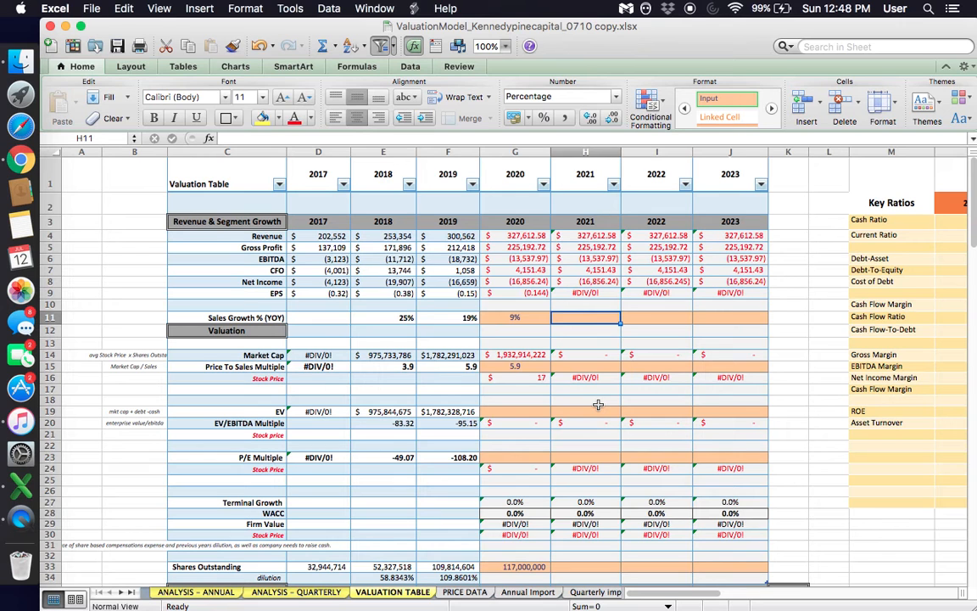
text(15)
key(Return)
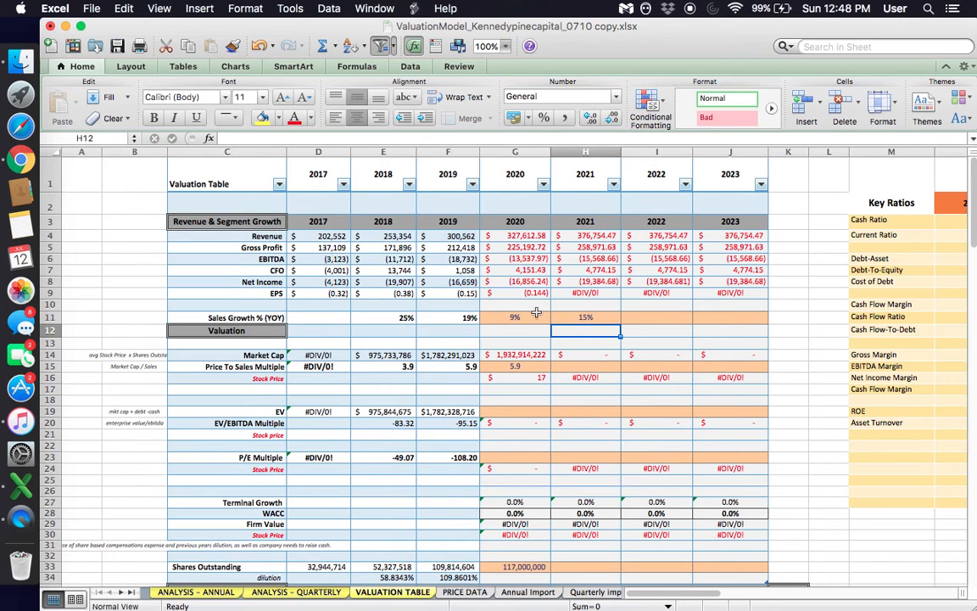
- Compare the 2021 Sales Growth % (YOY) assumption with 2019 and 2020, and inspect the 2021 Gross Profit and Revenue
click(537, 313)
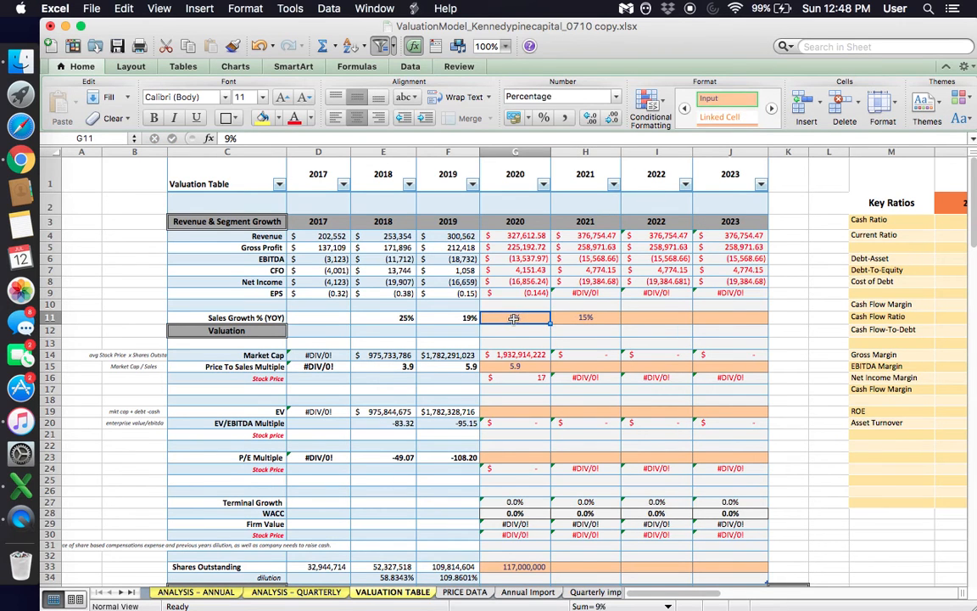
click(466, 320)
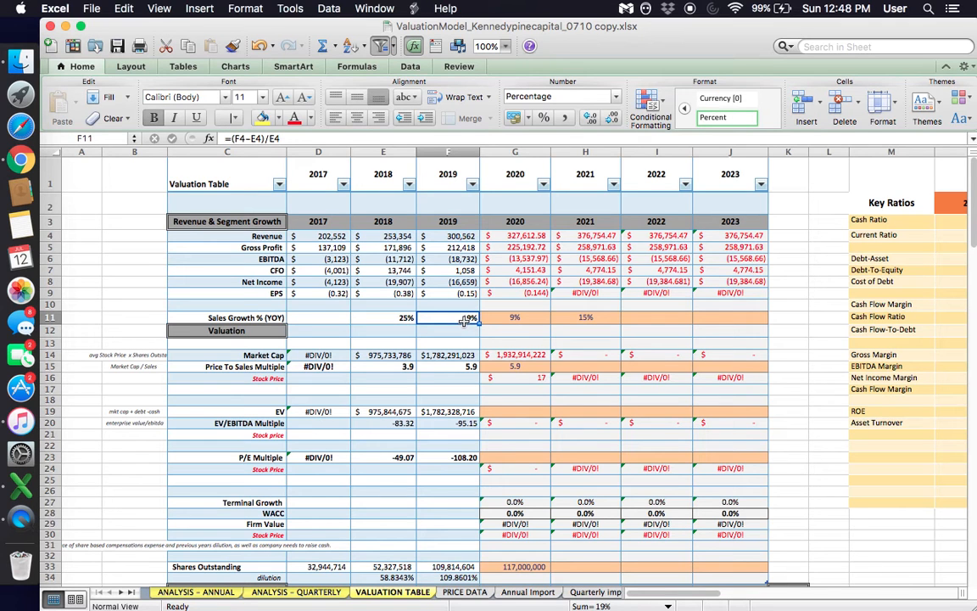
click(579, 307)
click(578, 318)
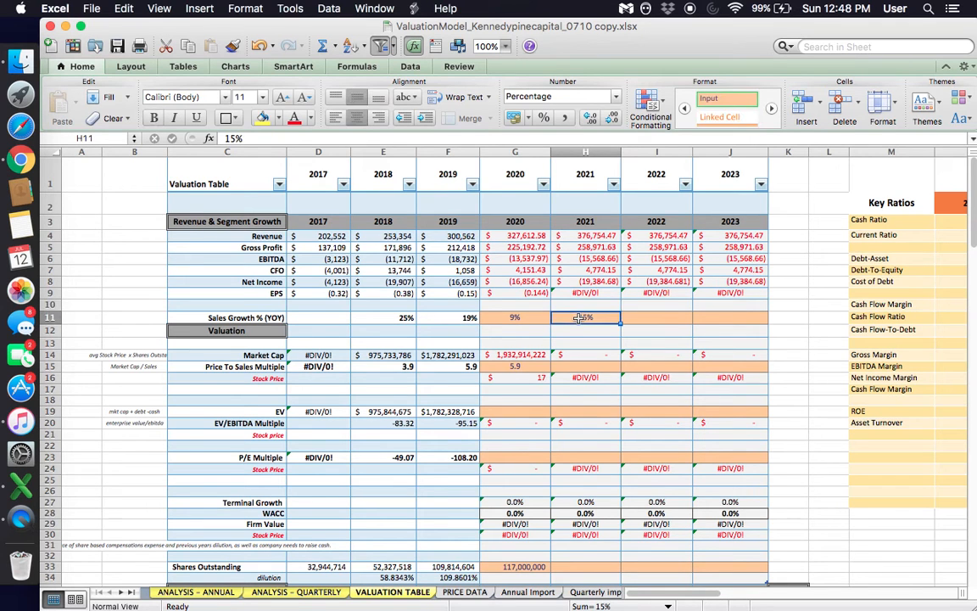
click(531, 320)
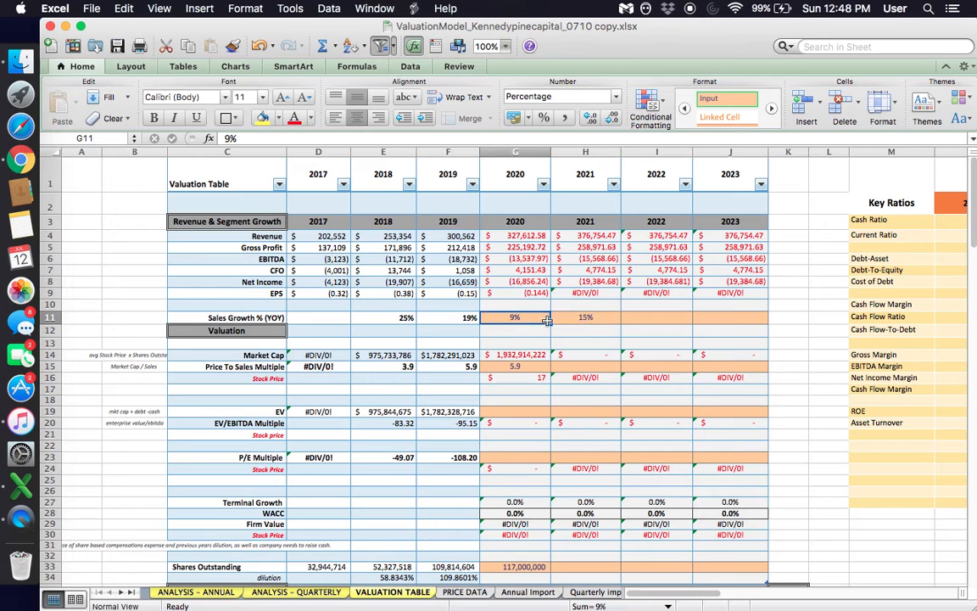
click(582, 318)
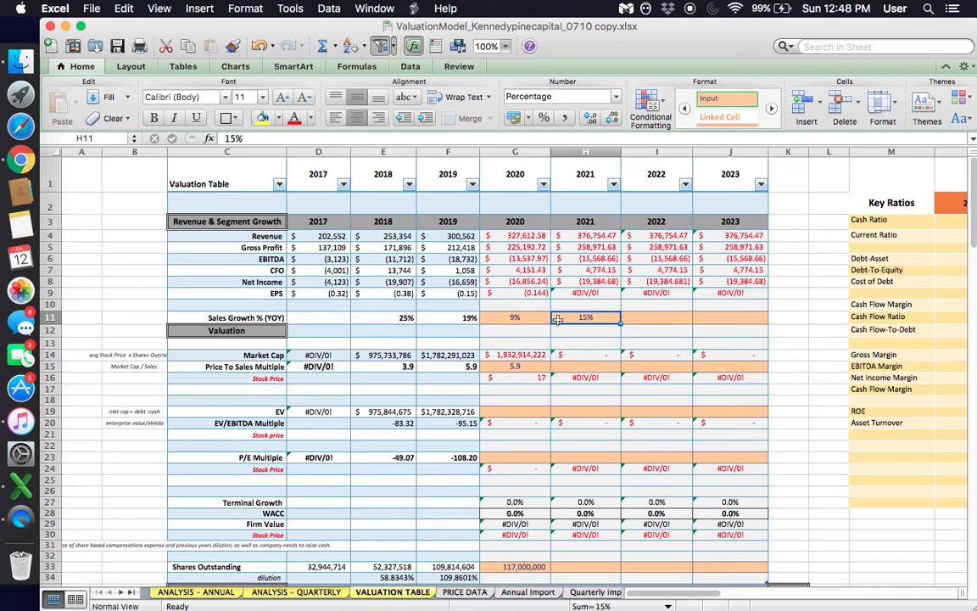
click(591, 245)
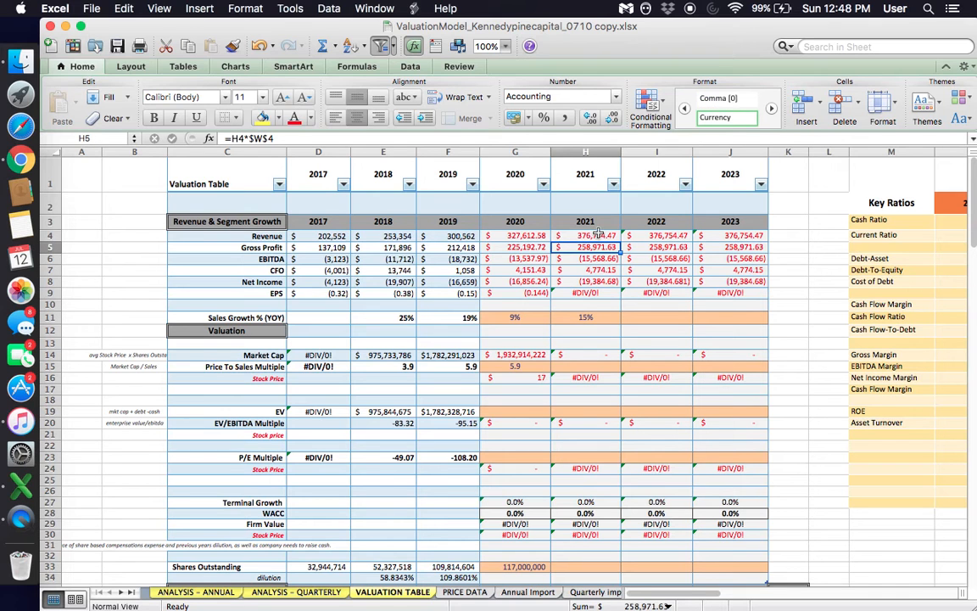
click(589, 236)
- Try a 2021 Sales Growth % (YOY) of -15% and check the 2021 Revenue projection
click(596, 320)
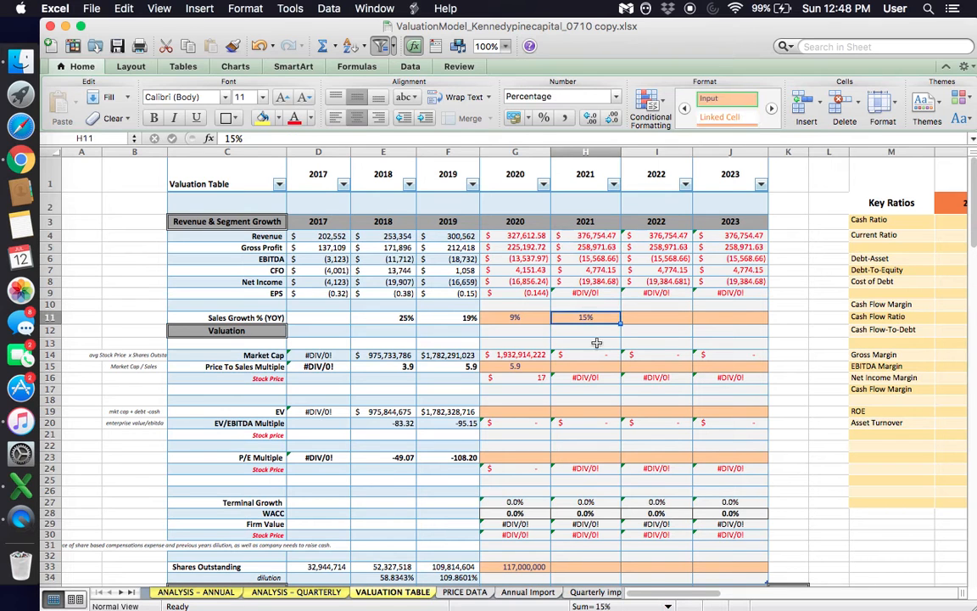
text(-15)
key(Return)
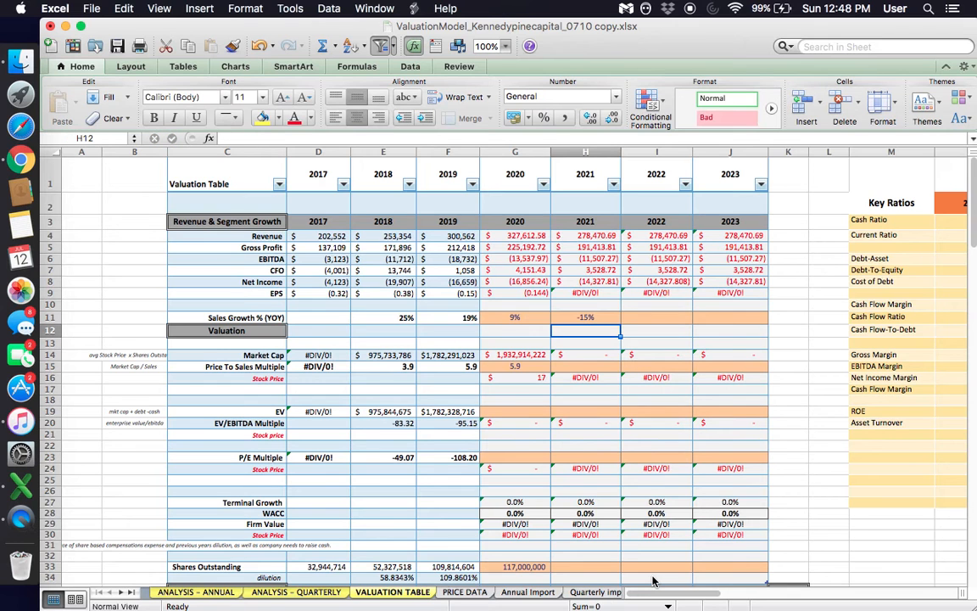
click(580, 235)
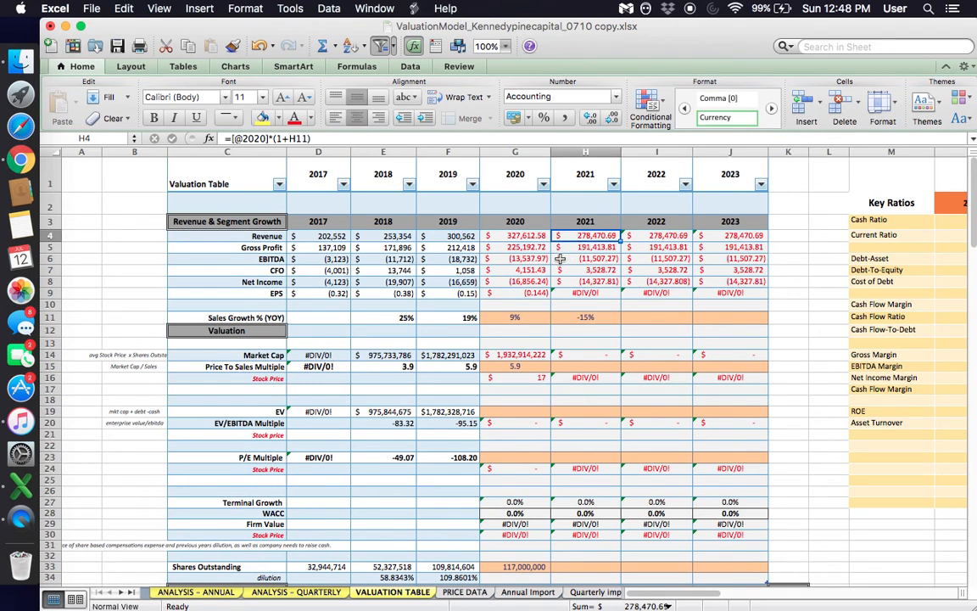
- Return the 2021 Sales Growth % (YOY) to 15% and check the 2021 Revenue formula that uses it
click(588, 319)
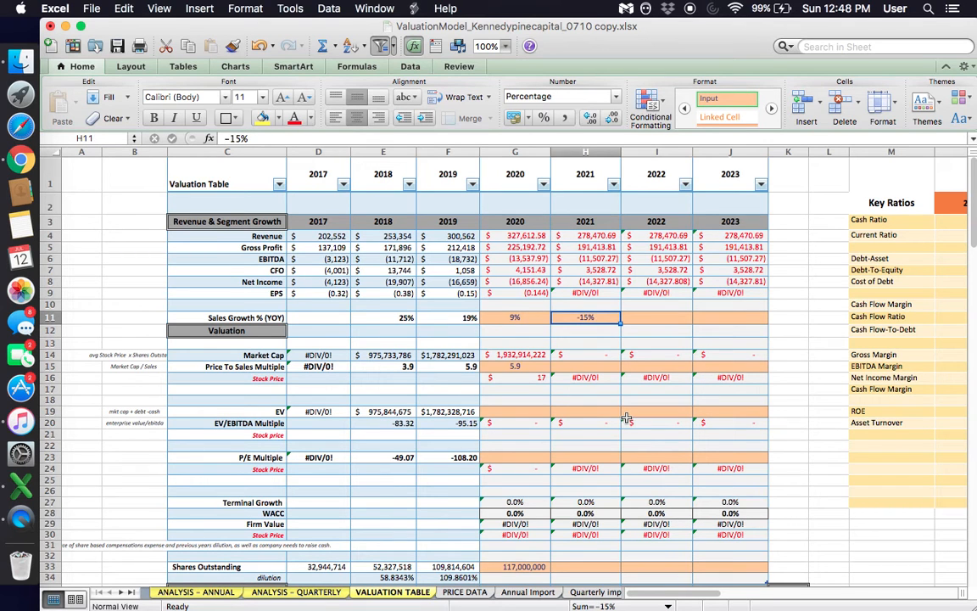
text(15)
key(Return)
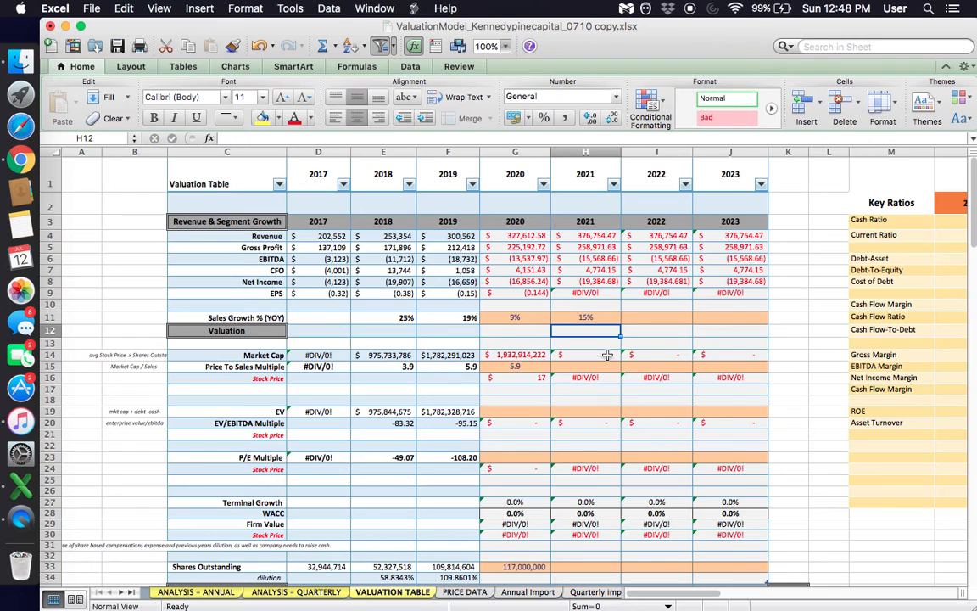
key(Up)
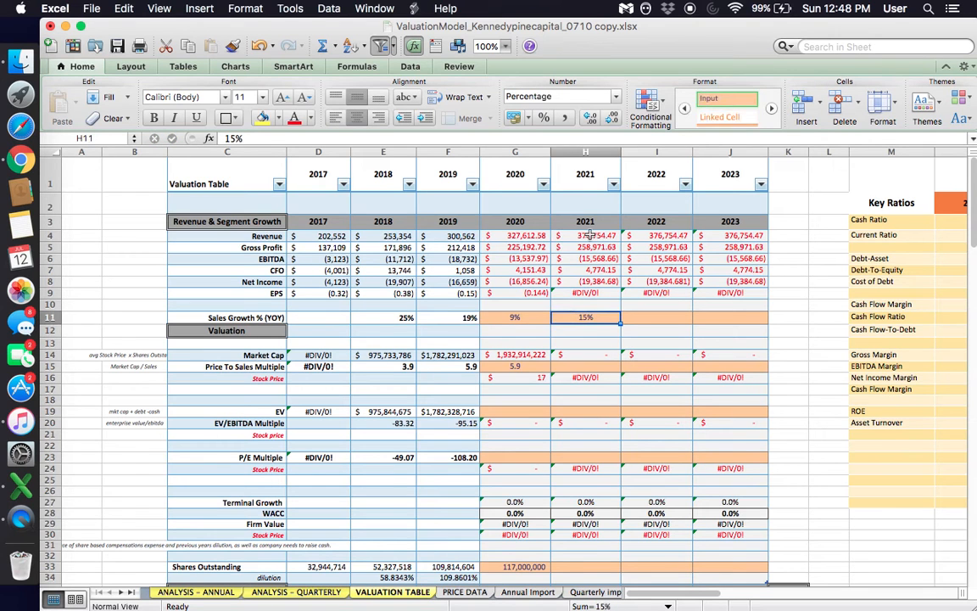
click(589, 235)
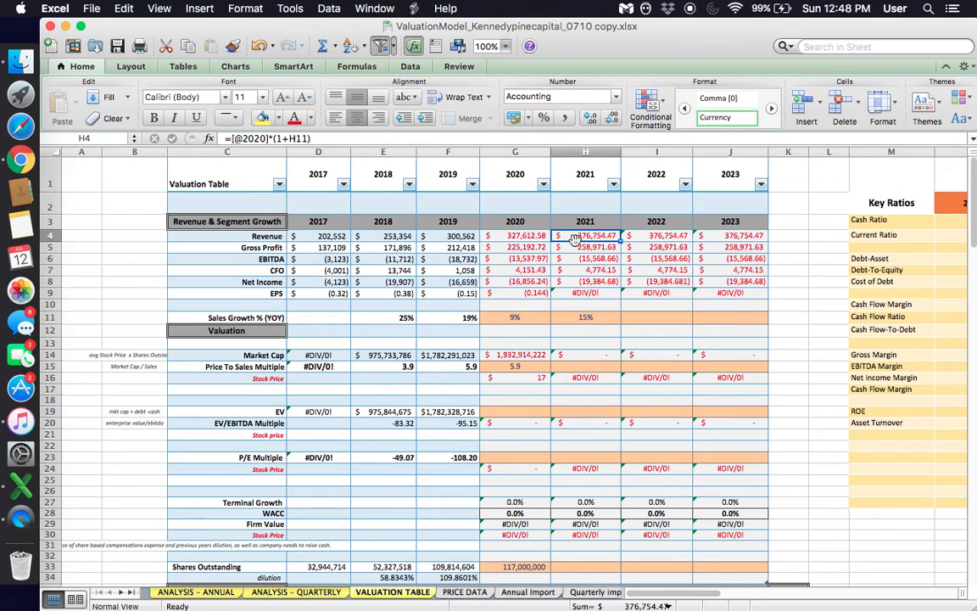
click(563, 318)
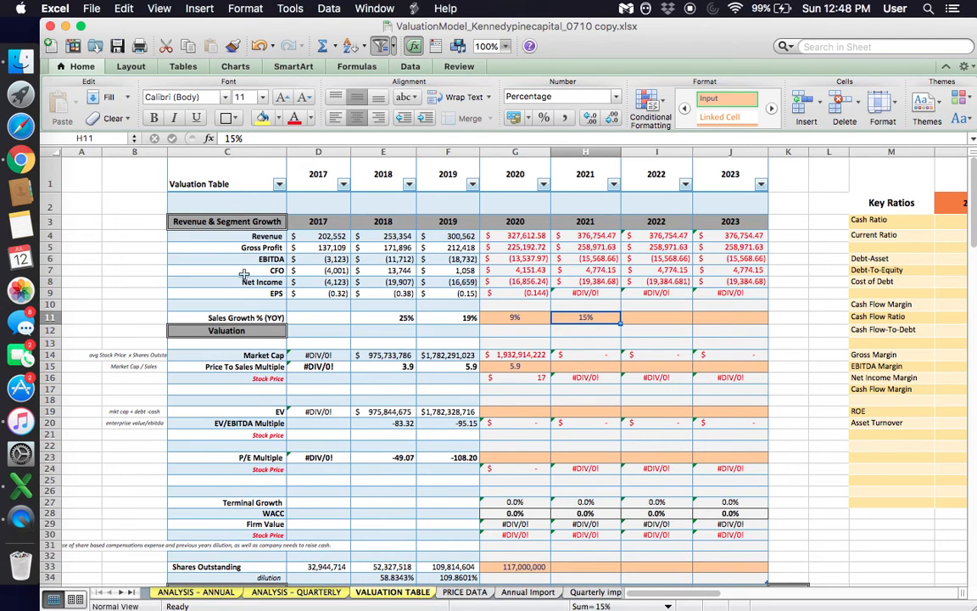
- Review the Gross Profit to EPS rows, focusing on the 2020 to 2023 projections down to Net Income
drag(268, 247, 726, 290)
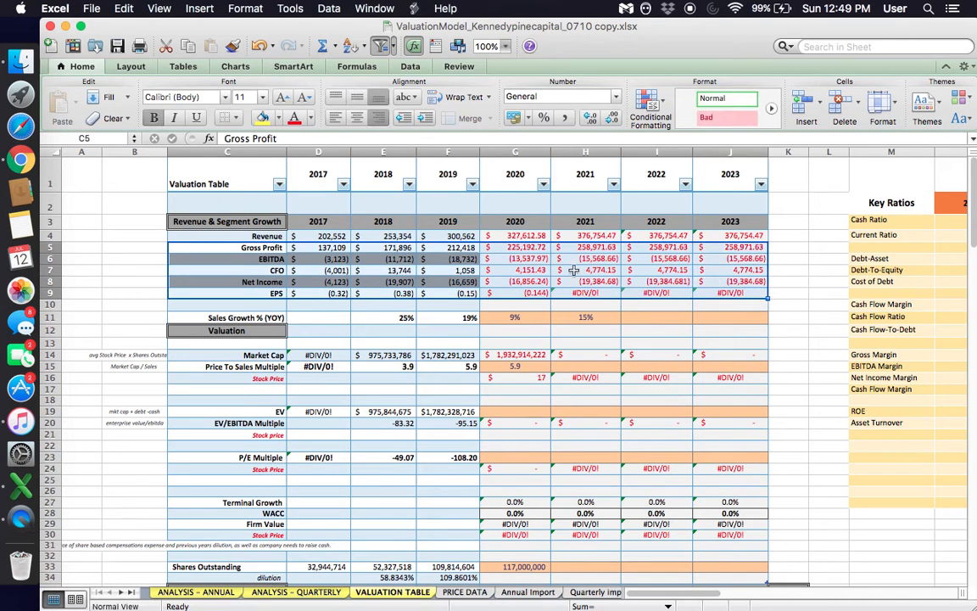
click(516, 241)
drag(516, 243, 755, 281)
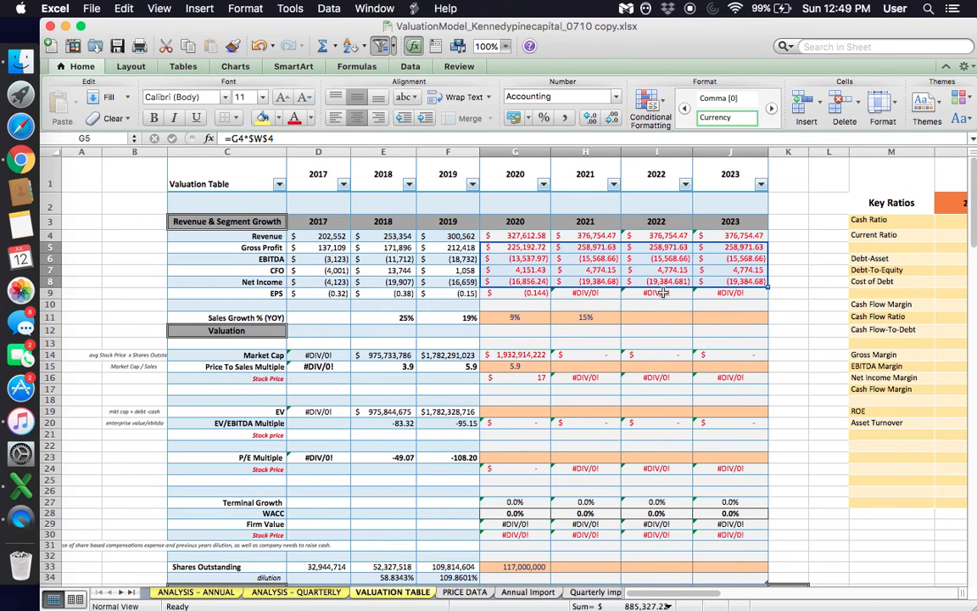
- Examine the 2017 to 2019 gross margins and the 2020 average formula in the Profitability table
scroll(660, 292, right, 10)
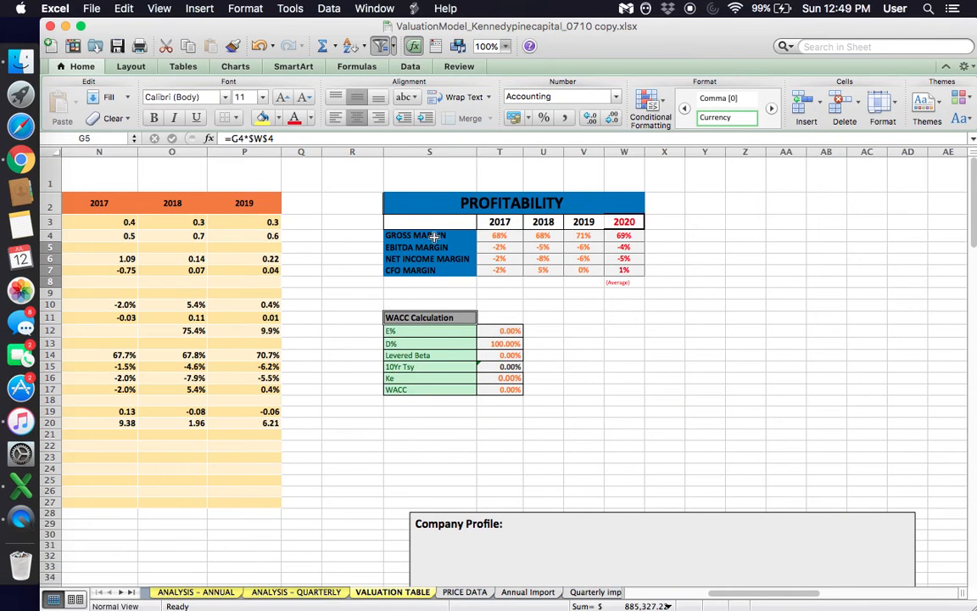
click(427, 234)
click(509, 235)
click(539, 234)
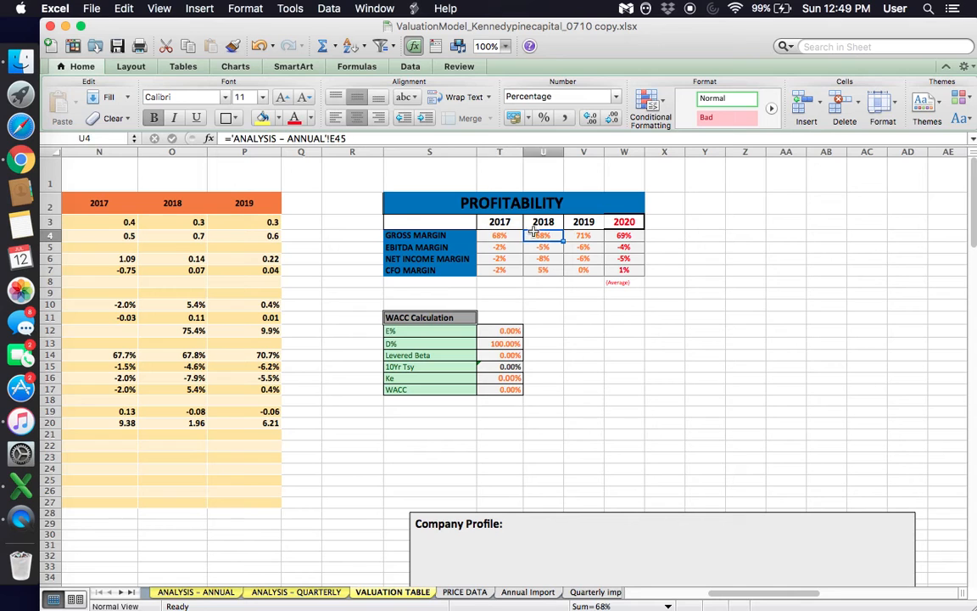
click(568, 234)
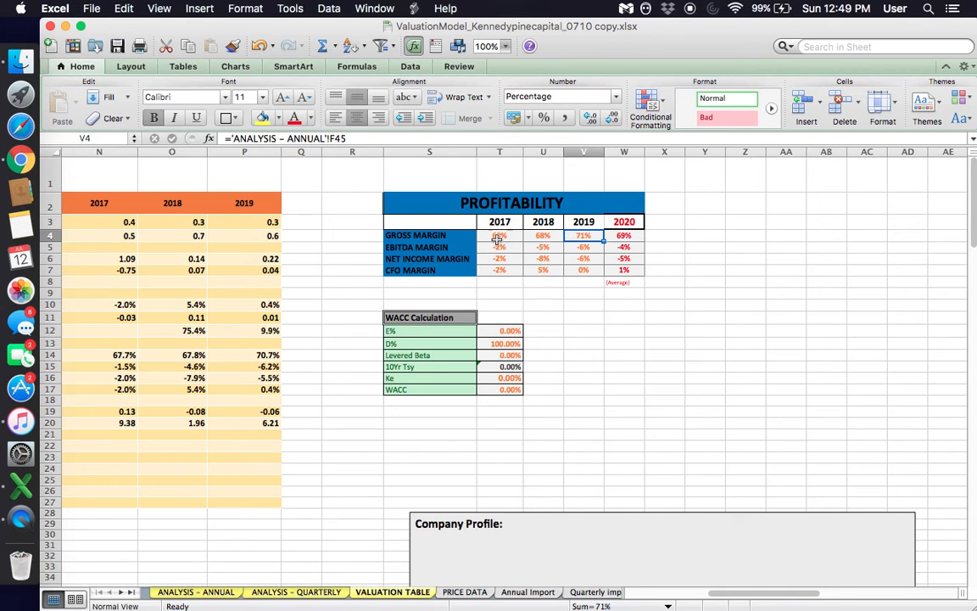
click(502, 235)
click(543, 235)
click(588, 235)
click(624, 237)
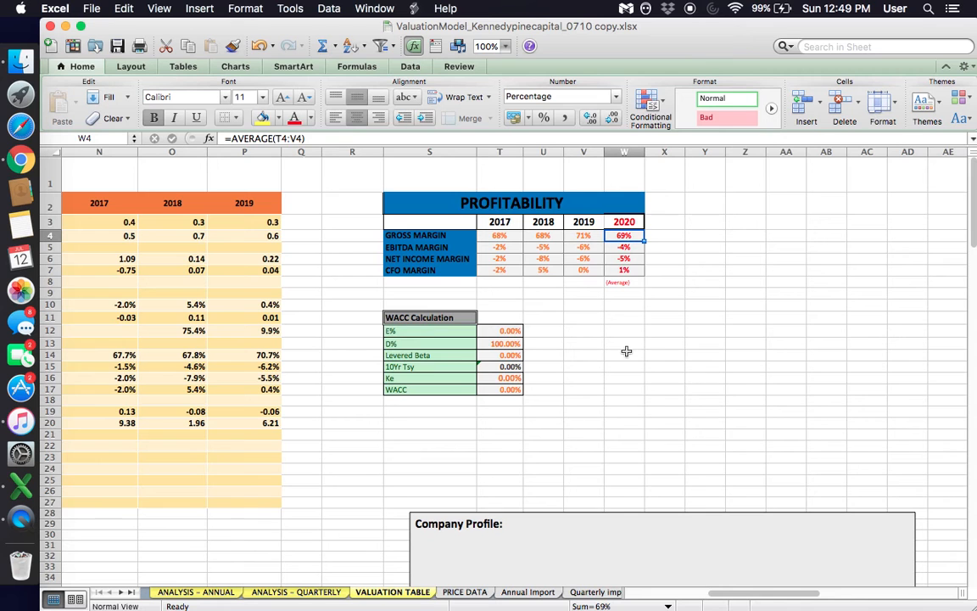
- Inspect the 2020, 2021 and 2022 Gross Profit formulas in the valuation table without changing them
scroll(537, 258, left, 10)
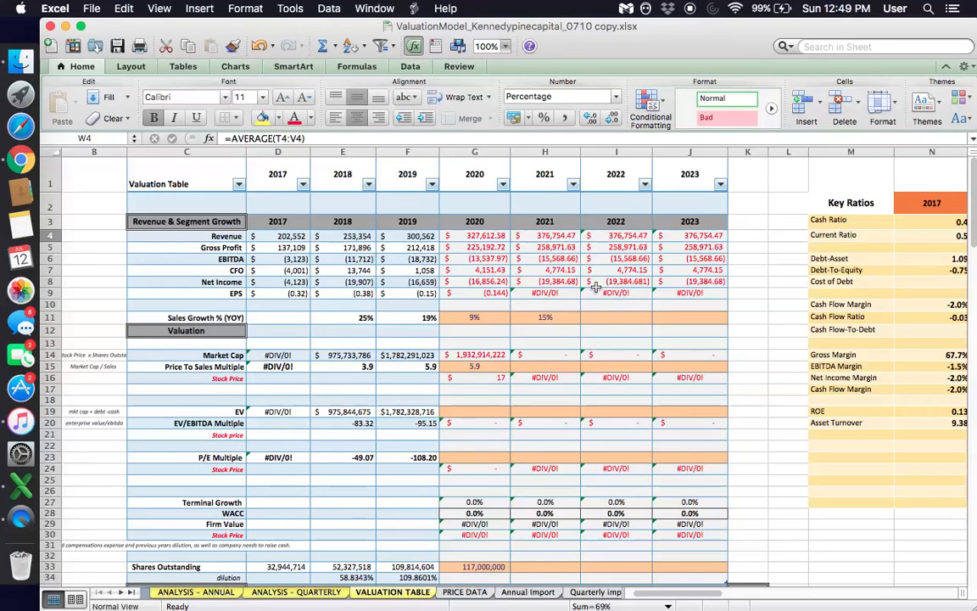
click(490, 248)
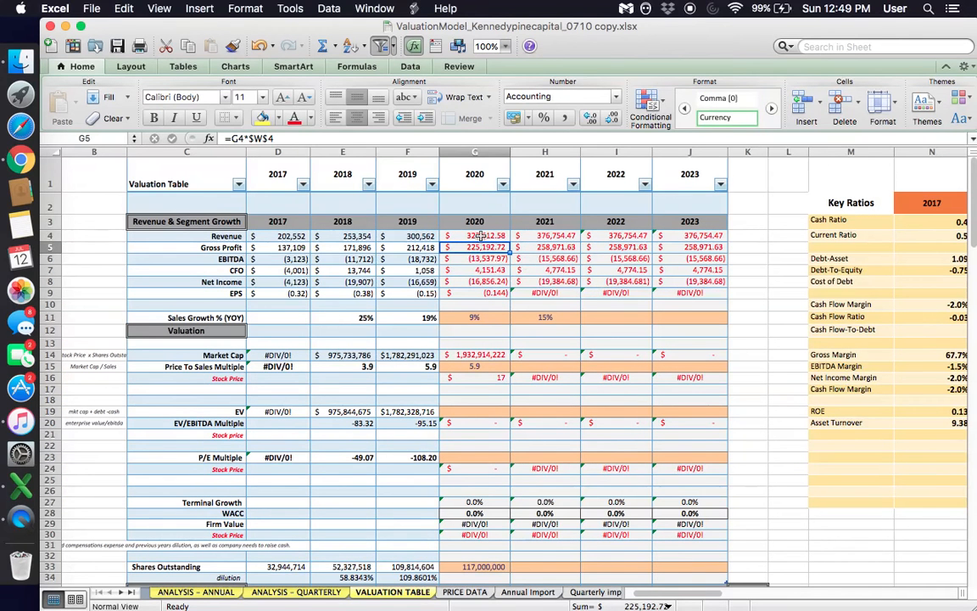
double_click(486, 247)
key(Return)
click(534, 248)
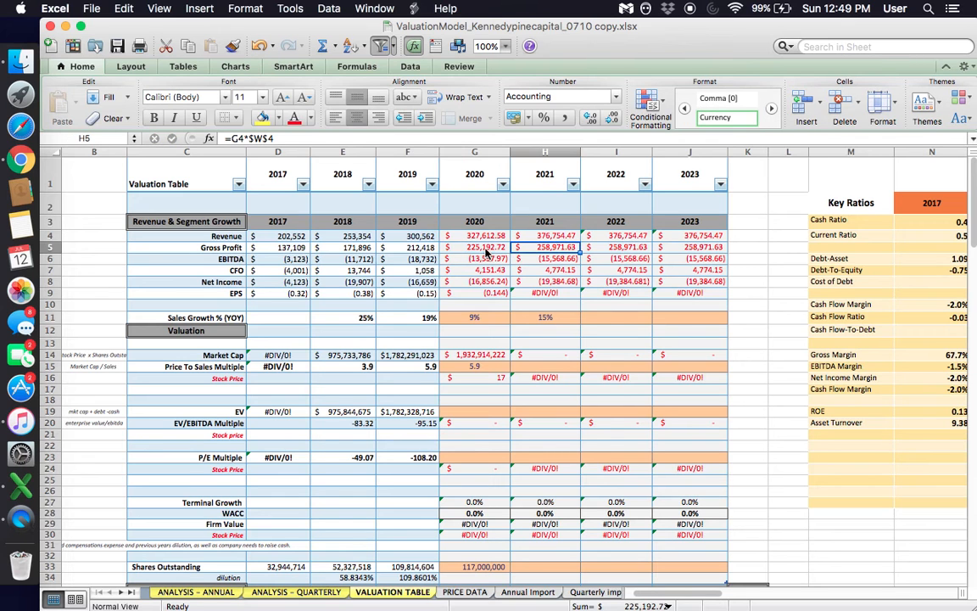
double_click(536, 246)
key(Escape)
click(596, 248)
key(Down)
key(Down)
key(Down)
key(Down)
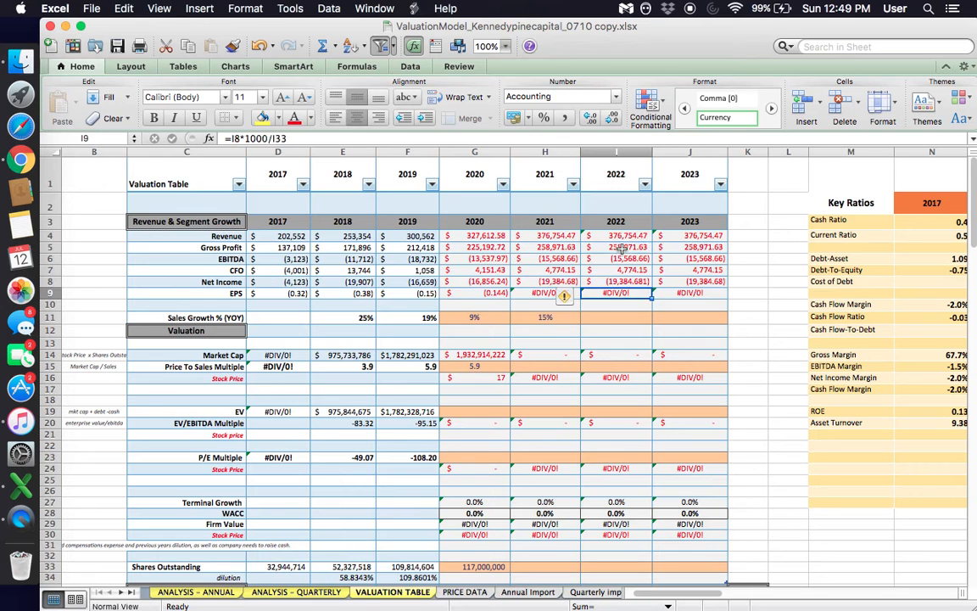
double_click(622, 247)
key(Escape)
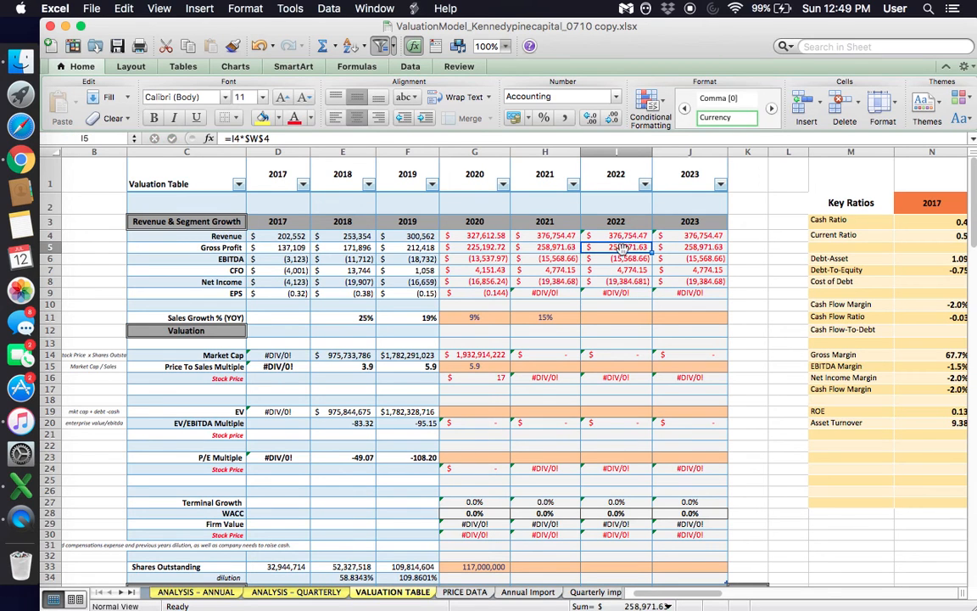
- Set the Sales Growth % (YOY) assumptions for 2022 and 2023 to 9% each
click(550, 327)
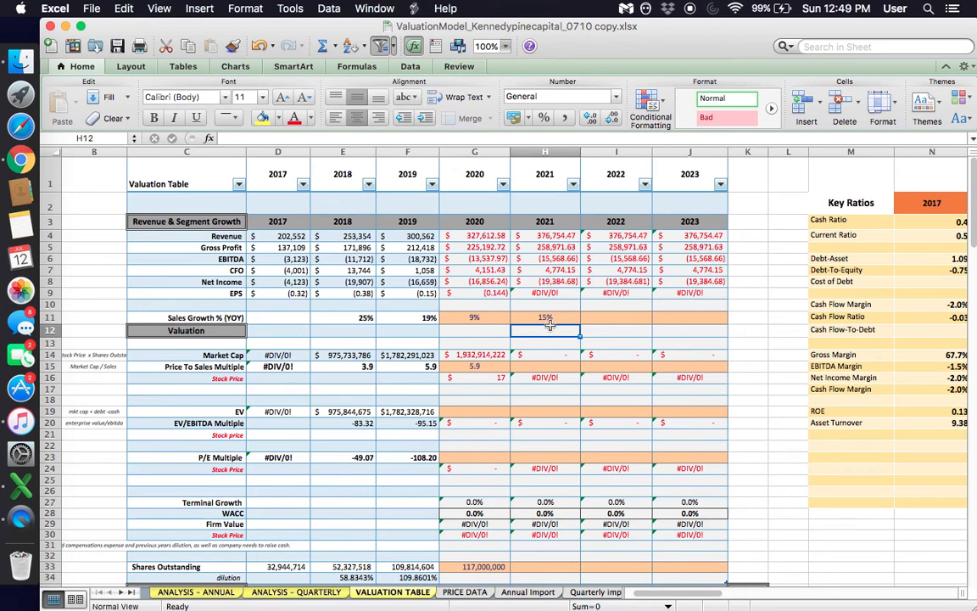
click(588, 320)
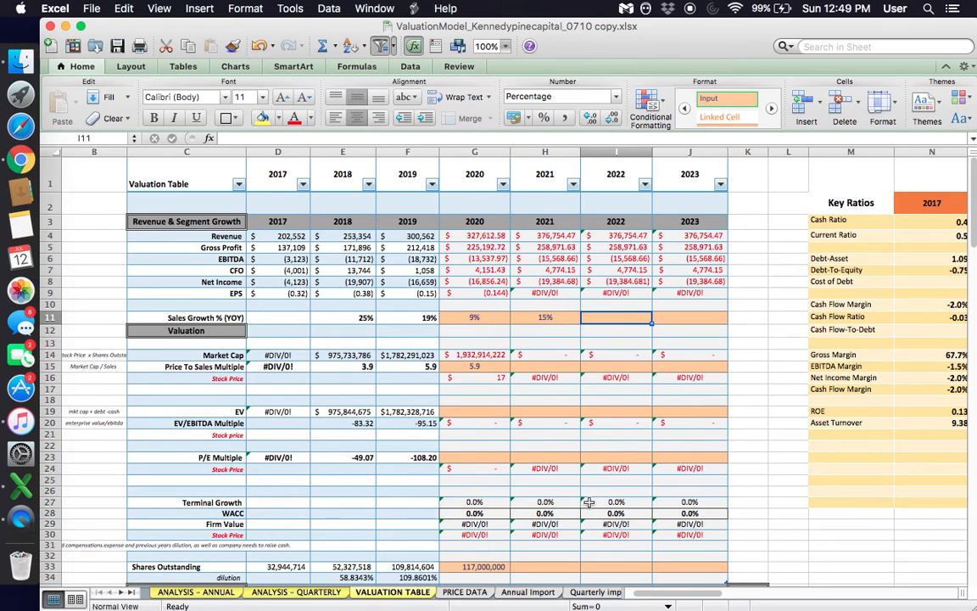
text(9)
key(Tab)
text(9%)
key(Tab)
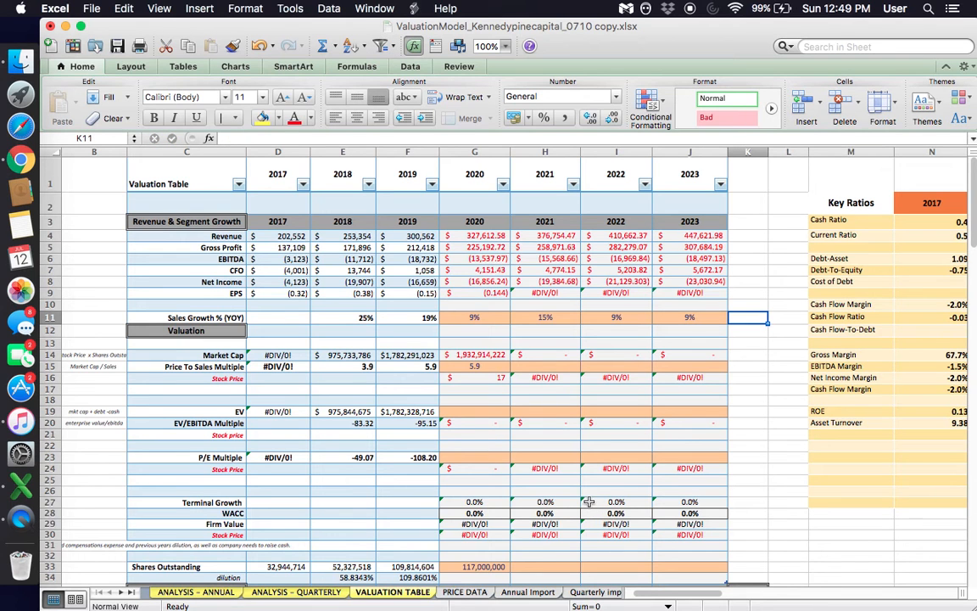
- Review the 2021 to 2023 Sales Growth % (YOY) assumptions and the valuation multiples beneath them
click(611, 315)
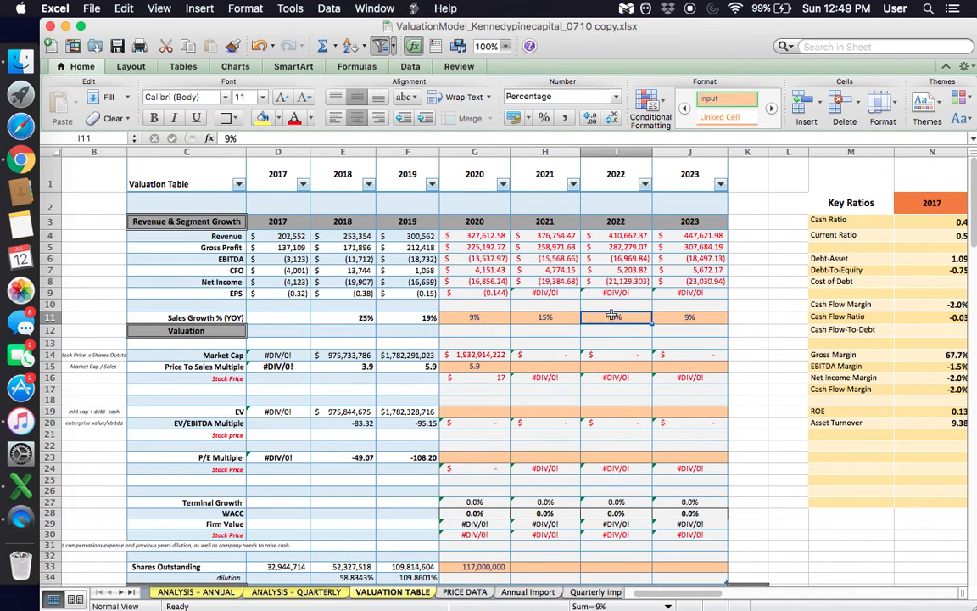
click(679, 320)
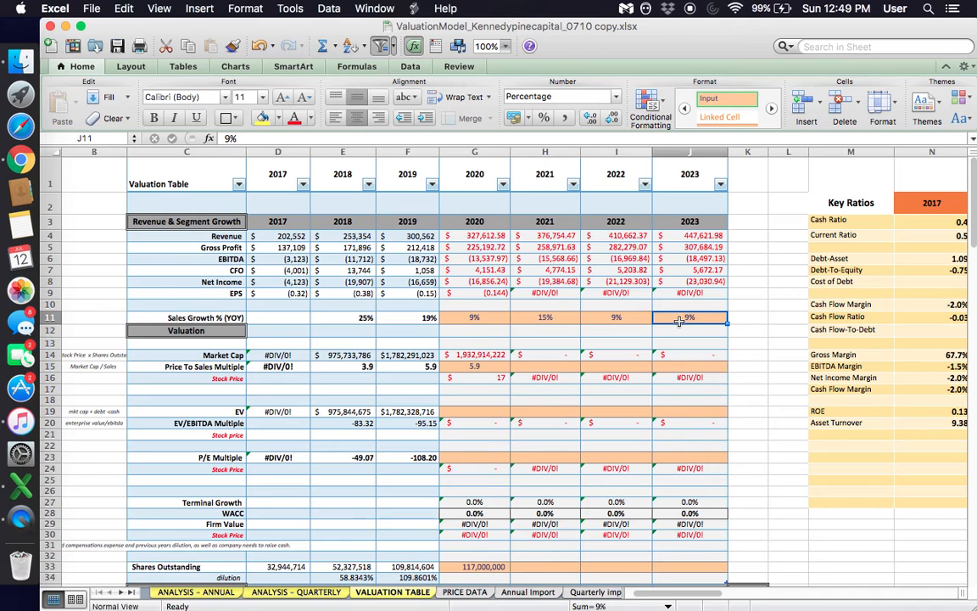
click(558, 316)
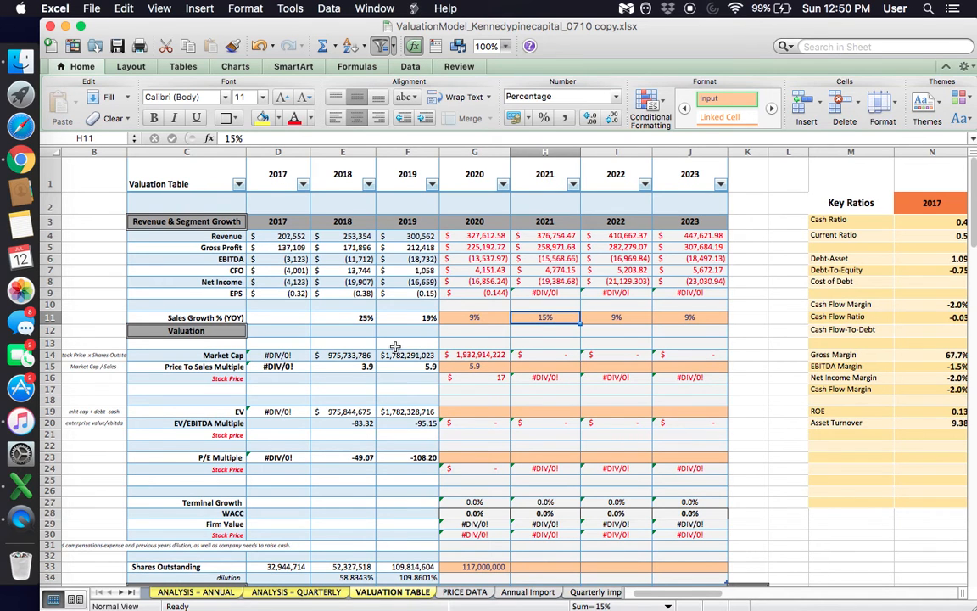
scroll(395, 346, down, 3)
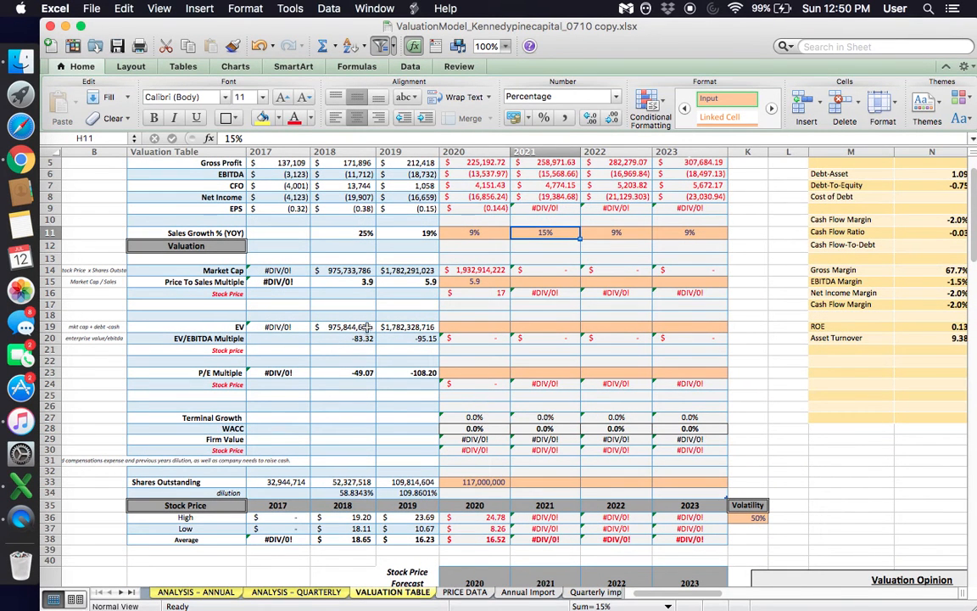
- Check the 2019 and 2020 Price To Sales Multiples and the 2020 Market Cap formula, and set the 2021 multiple to 7.5
scroll(514, 297, up, 4)
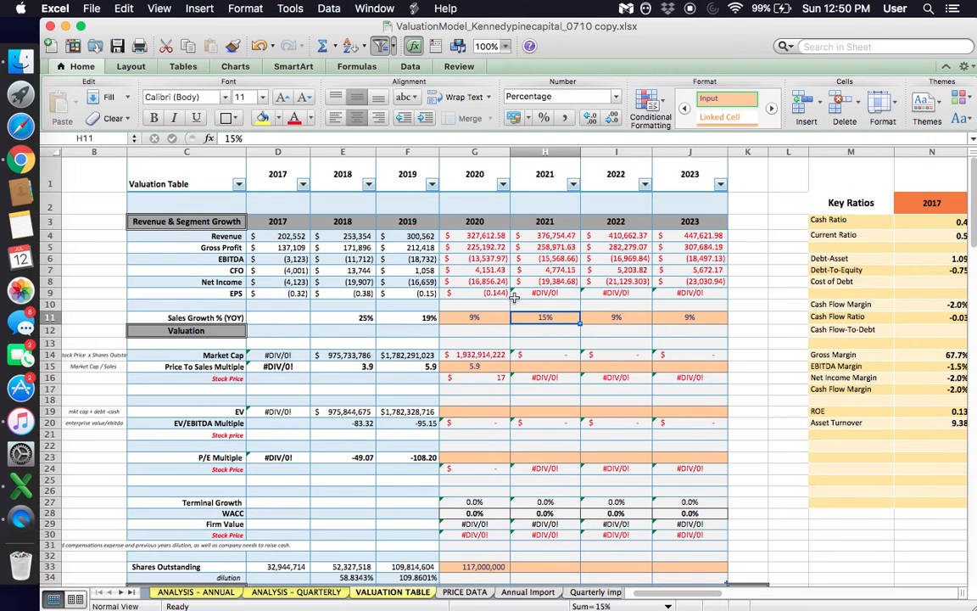
click(487, 365)
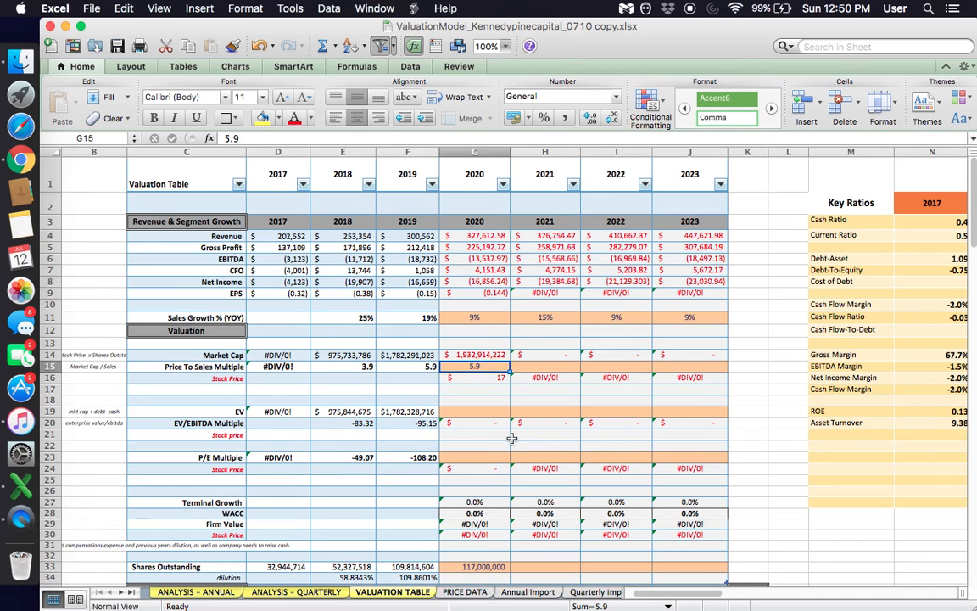
click(418, 368)
click(473, 355)
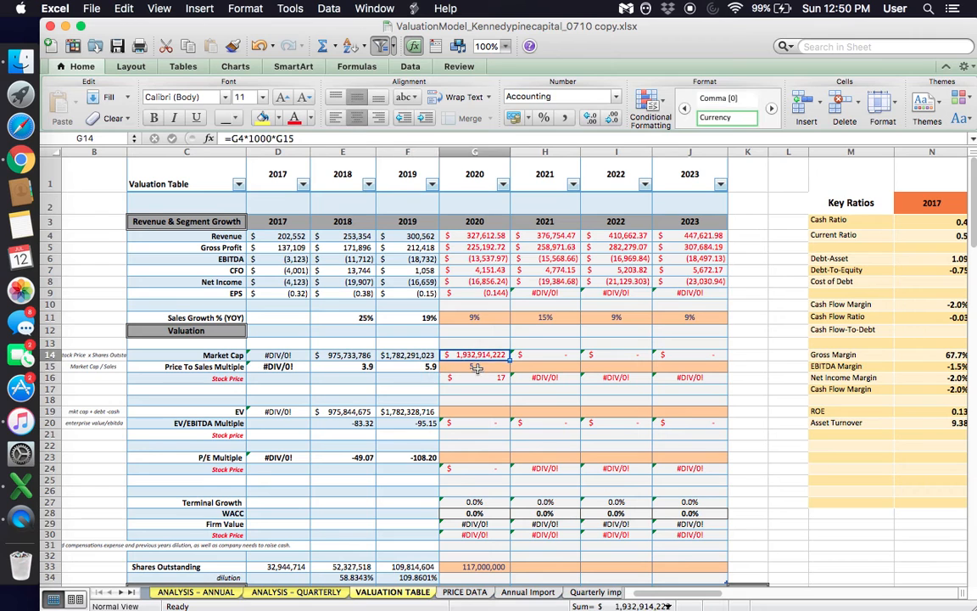
click(478, 366)
key(Right)
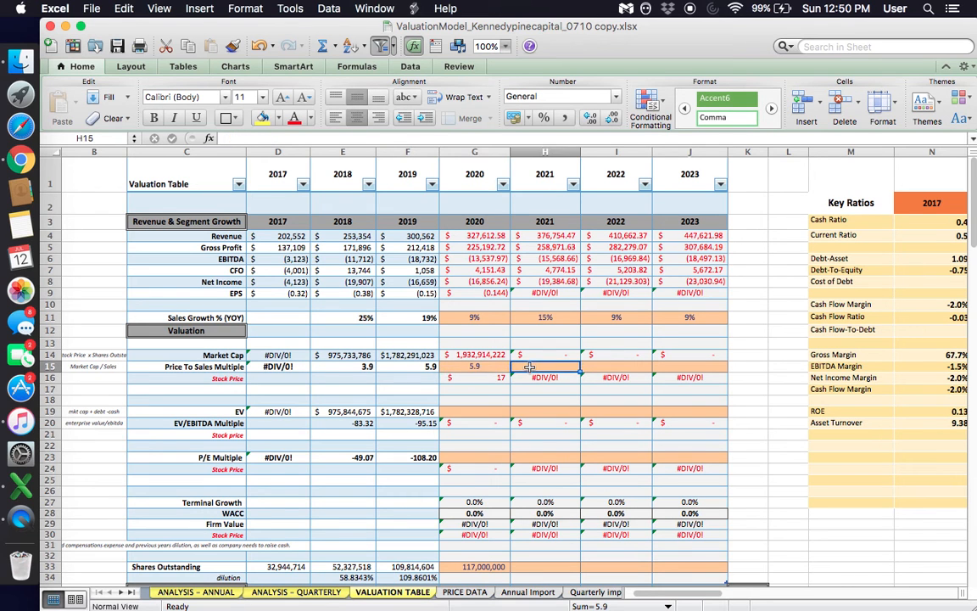
click(544, 151)
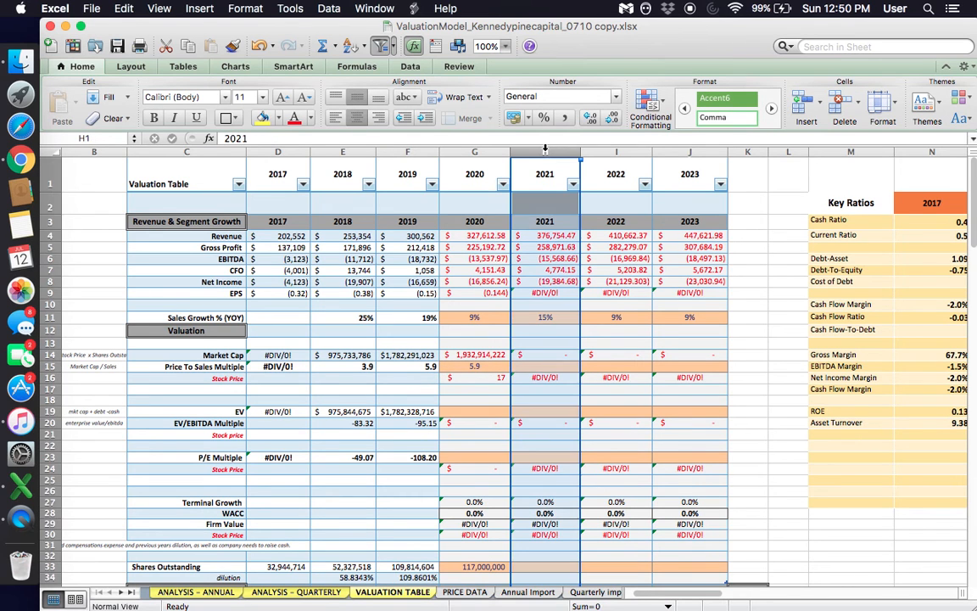
click(549, 367)
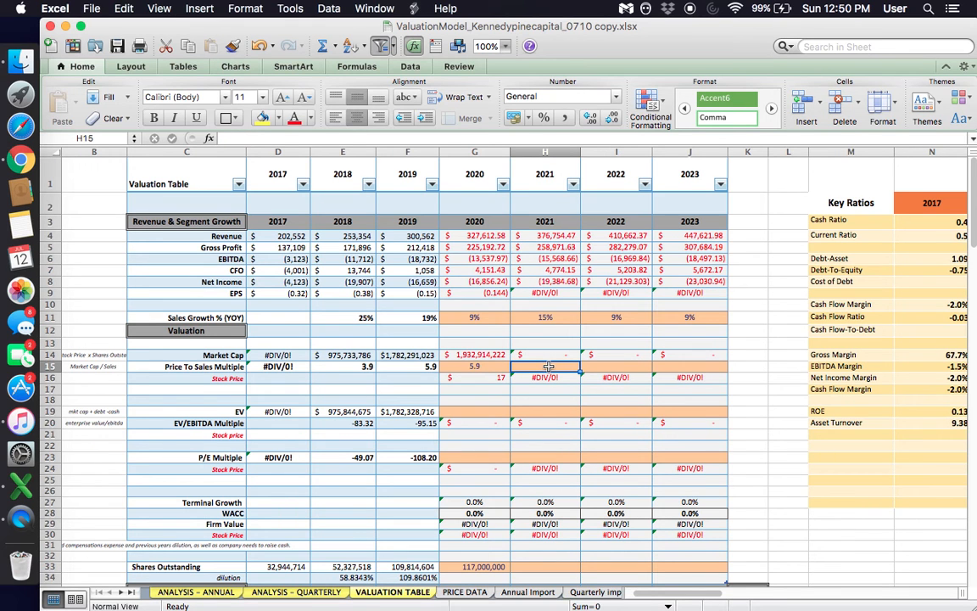
text(7.5)
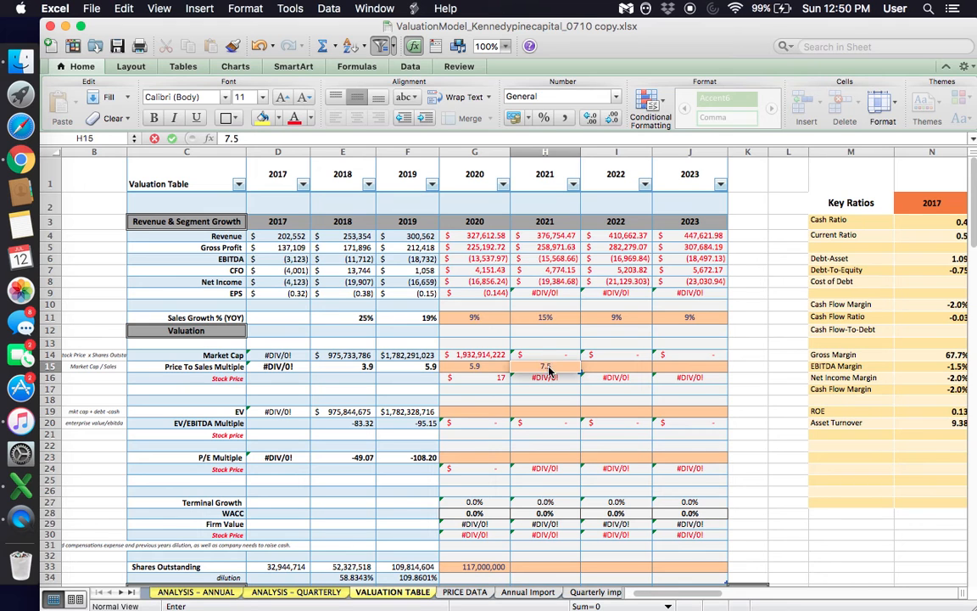
key(Tab)
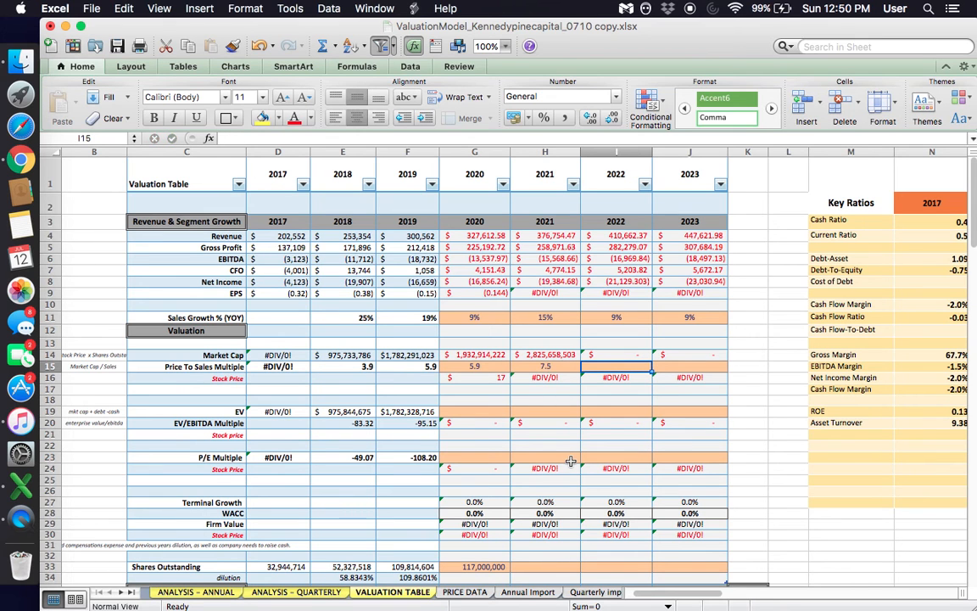
- Set the Price To Sales Multiple to 8.5 for 2022 and 9 for 2023, and save the workbook
click(513, 368)
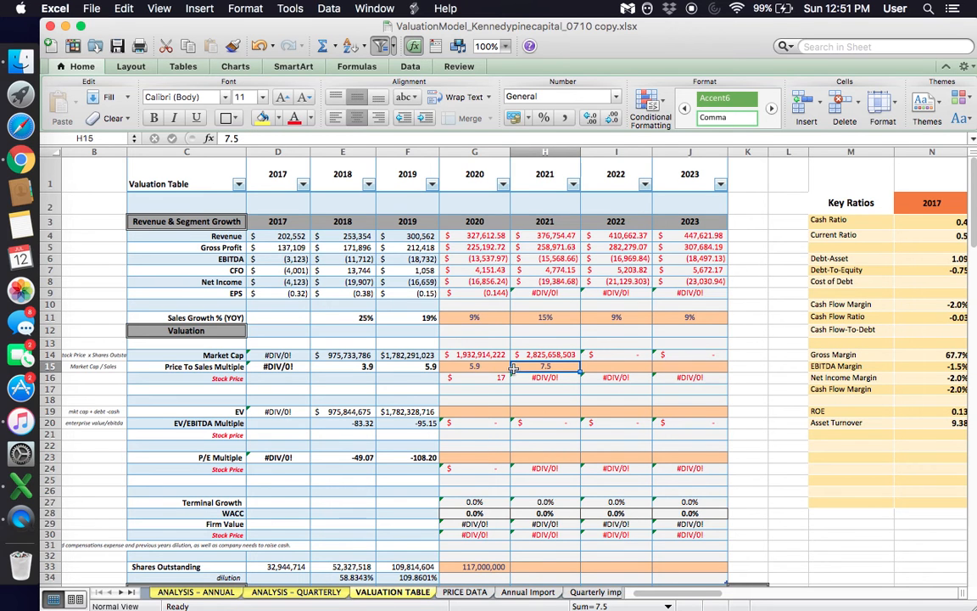
click(620, 367)
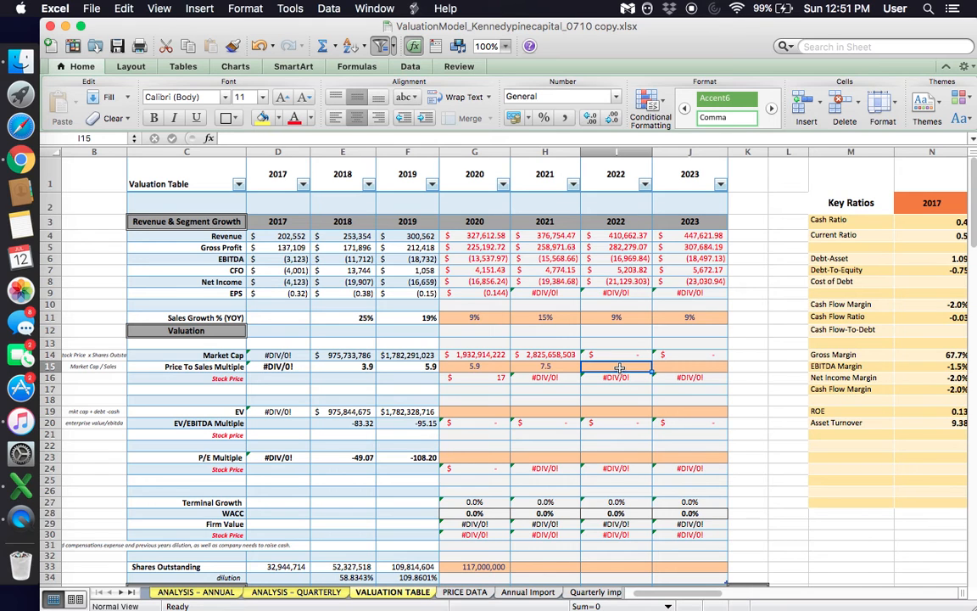
text(8.5)
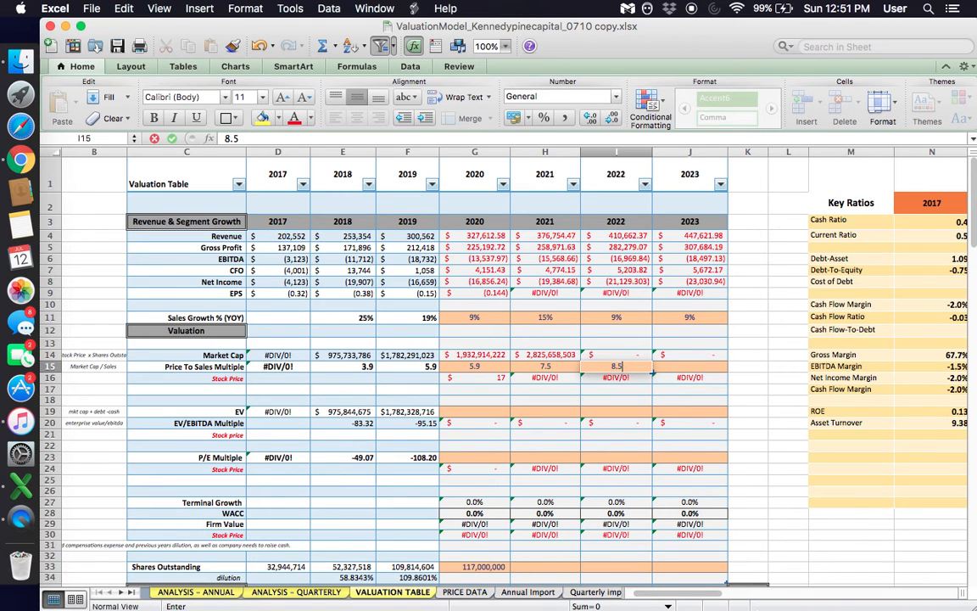
key(Tab)
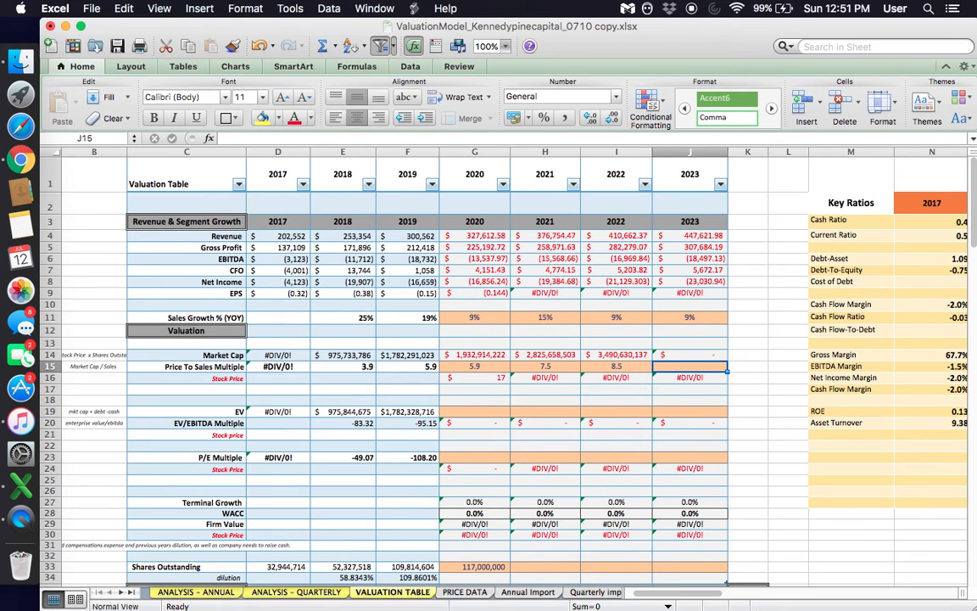
text(9)
key(Return)
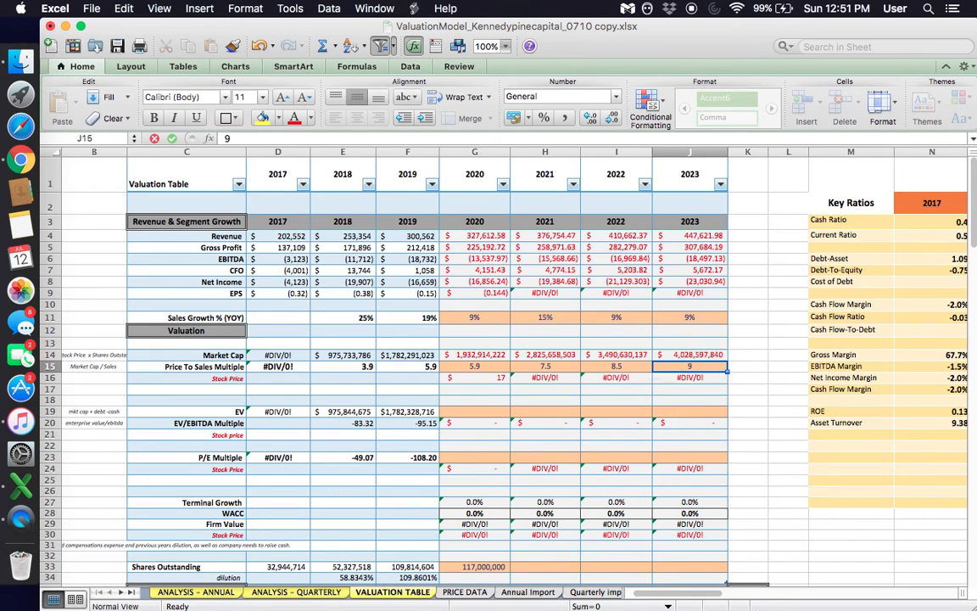
key(super+s)
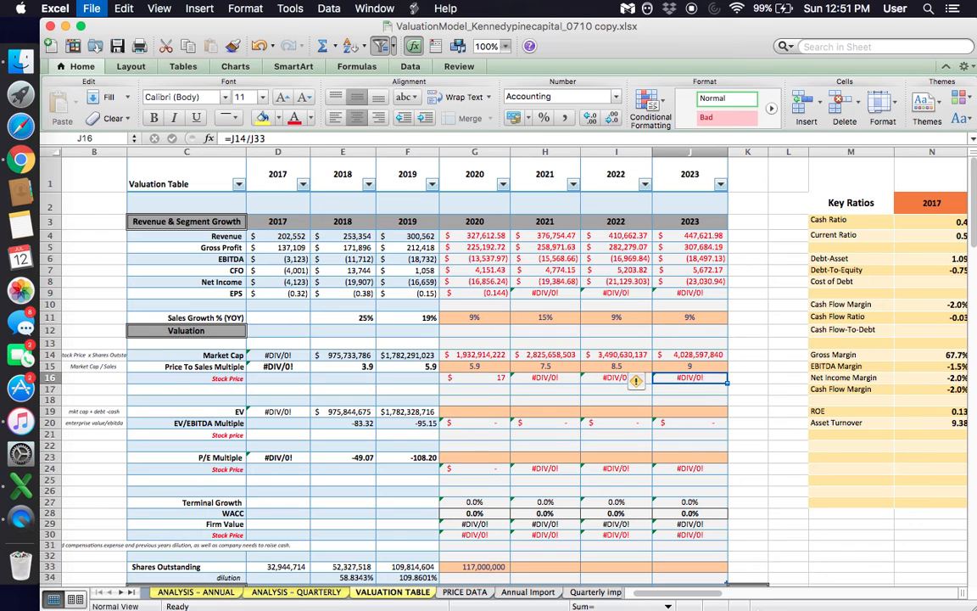
- Review the 2021 to 2023 Price To Sales Multiples together with the 2020 to 2023 Market Cap projections
click(574, 377)
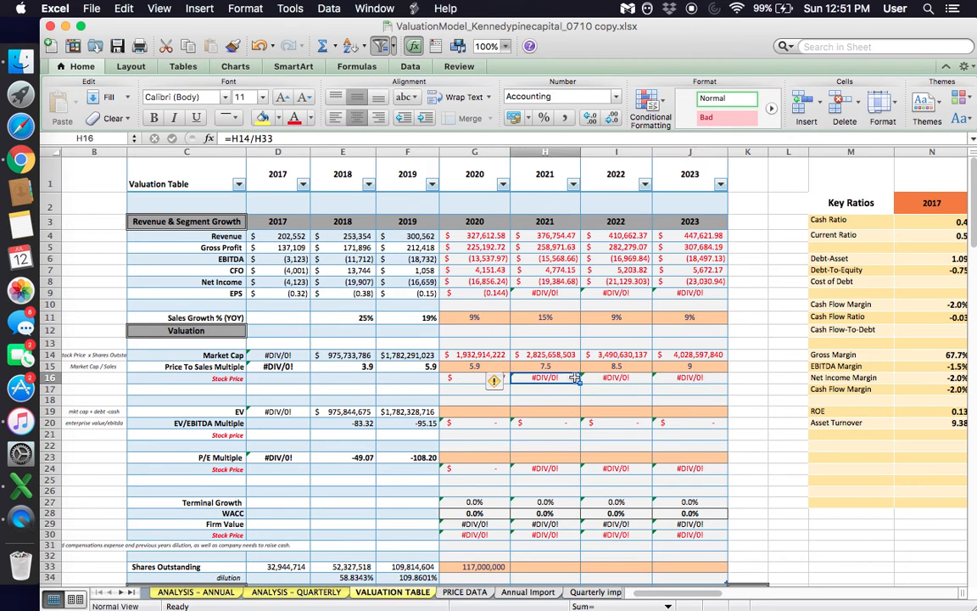
key(Up)
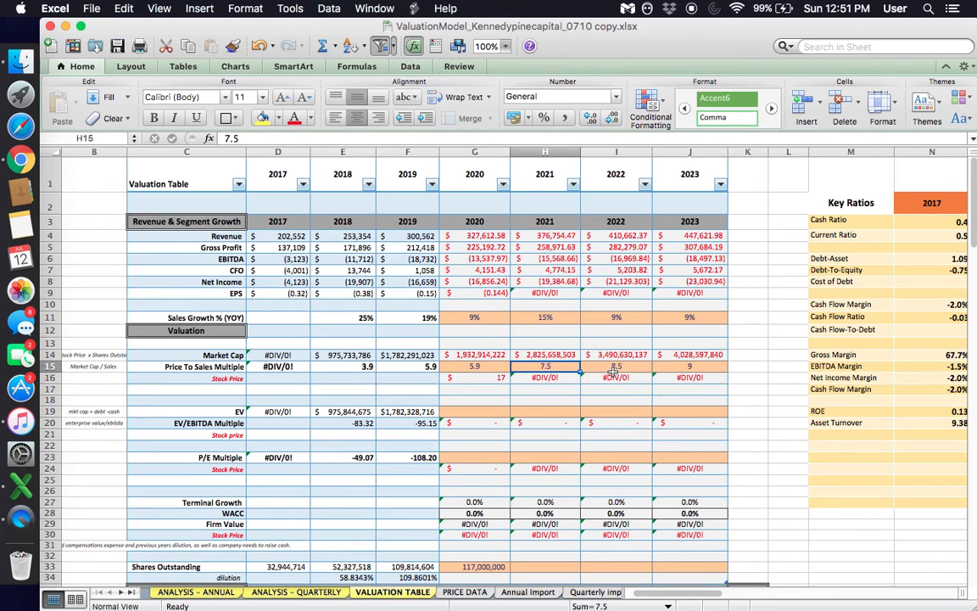
click(614, 373)
click(671, 366)
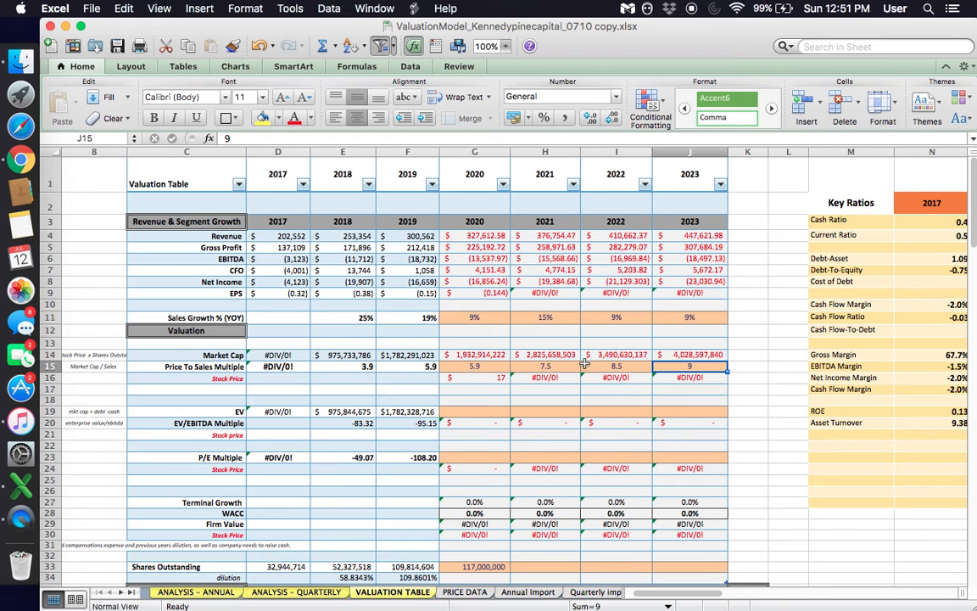
key(Left)
key(Left)
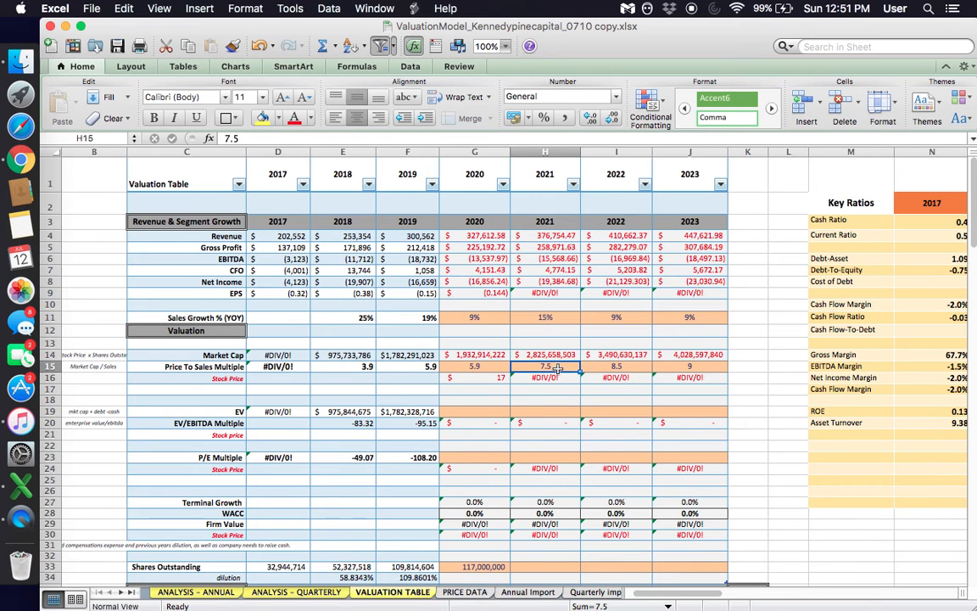
click(680, 367)
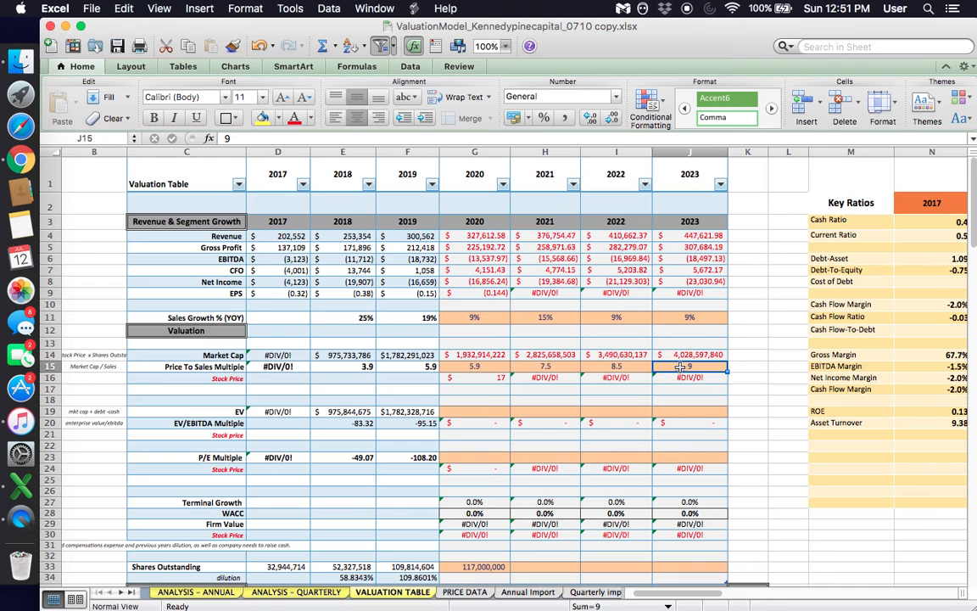
click(468, 401)
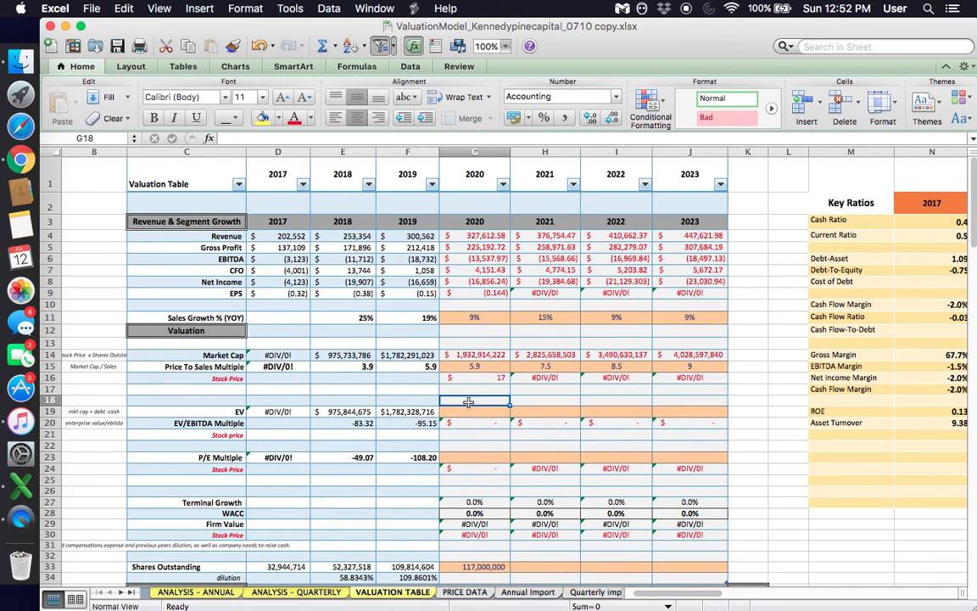
scroll(468, 401, down, 3)
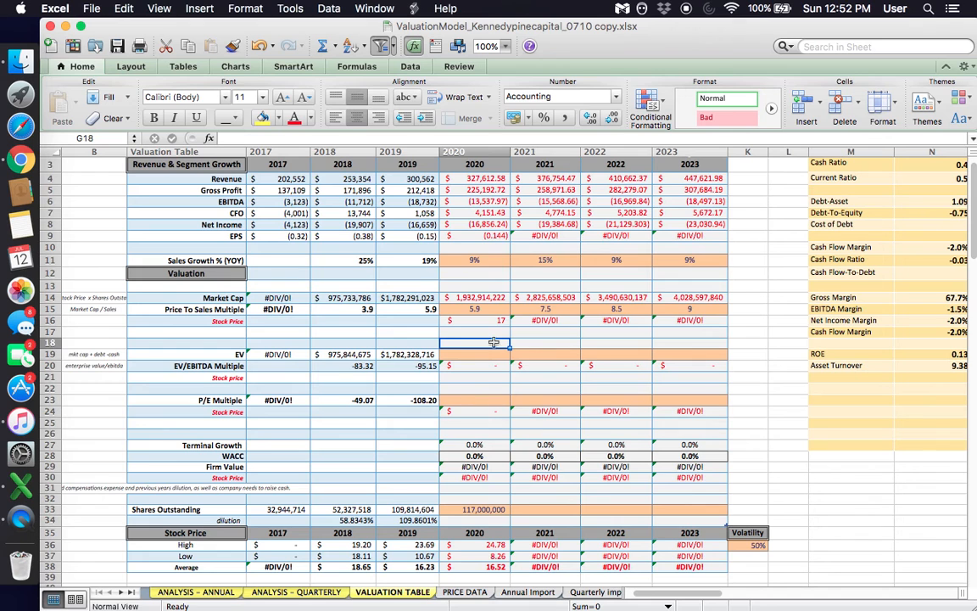
drag(495, 309, 690, 298)
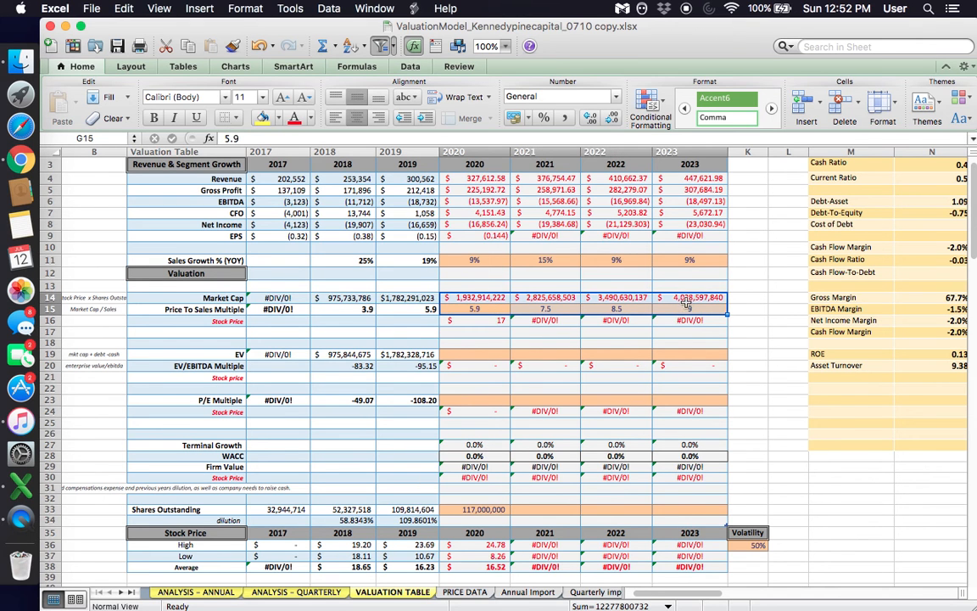
- Review the 2020 to 2023 Sales Growth % (YOY) assumptions against the Price To Sales Multiples for the same years
drag(473, 256, 684, 258)
click(604, 259)
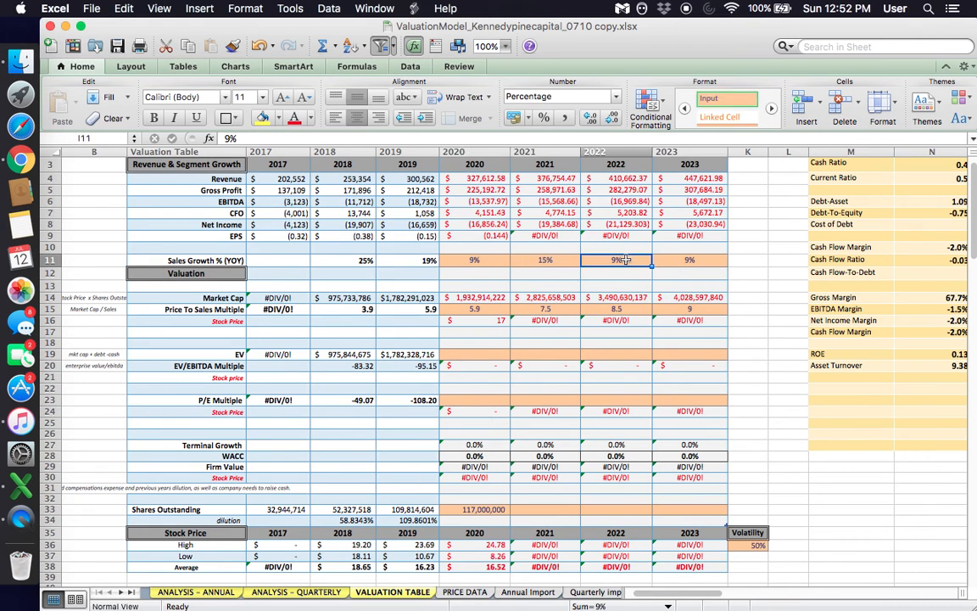
drag(605, 258, 689, 258)
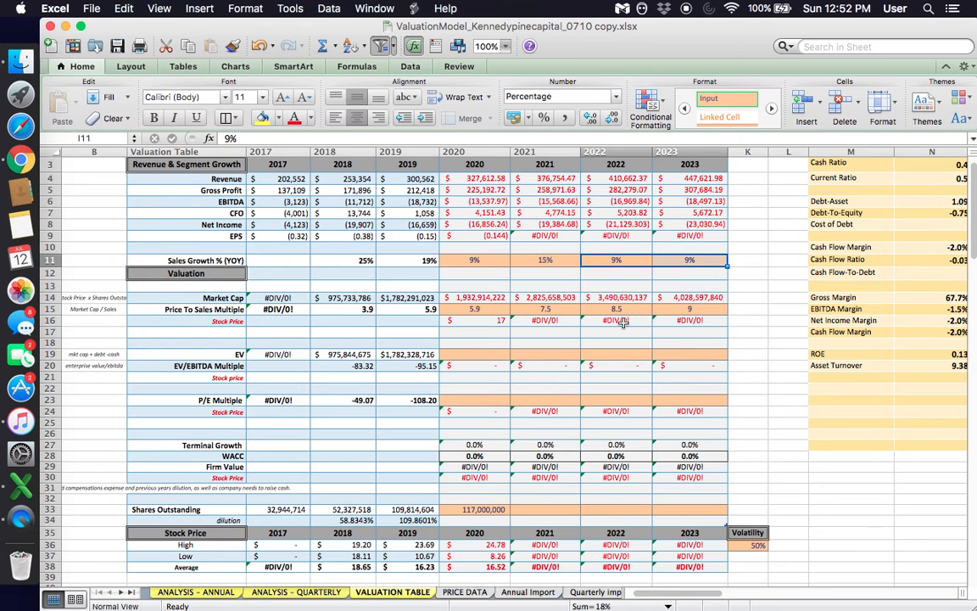
scroll(622, 321, up, 3)
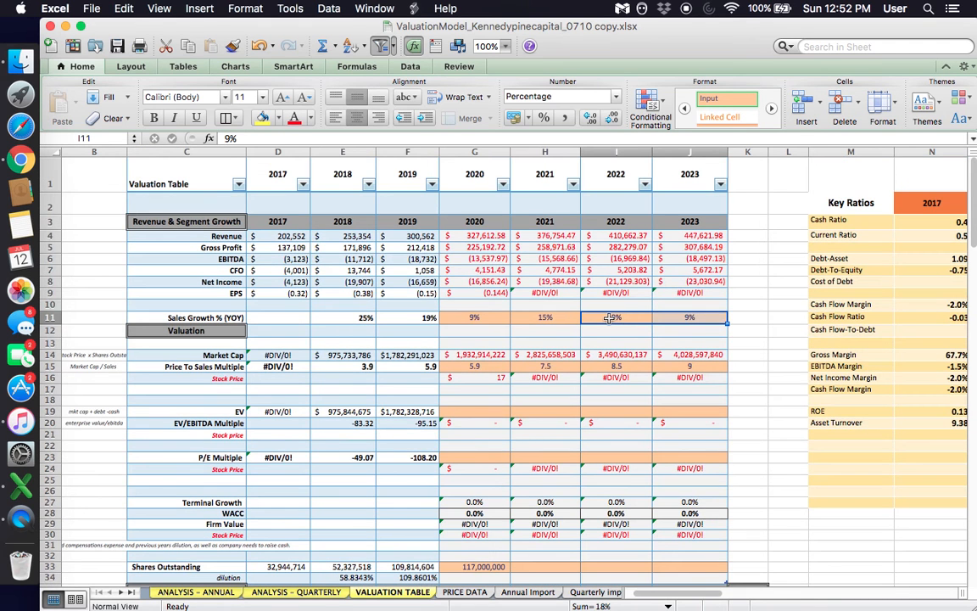
click(670, 317)
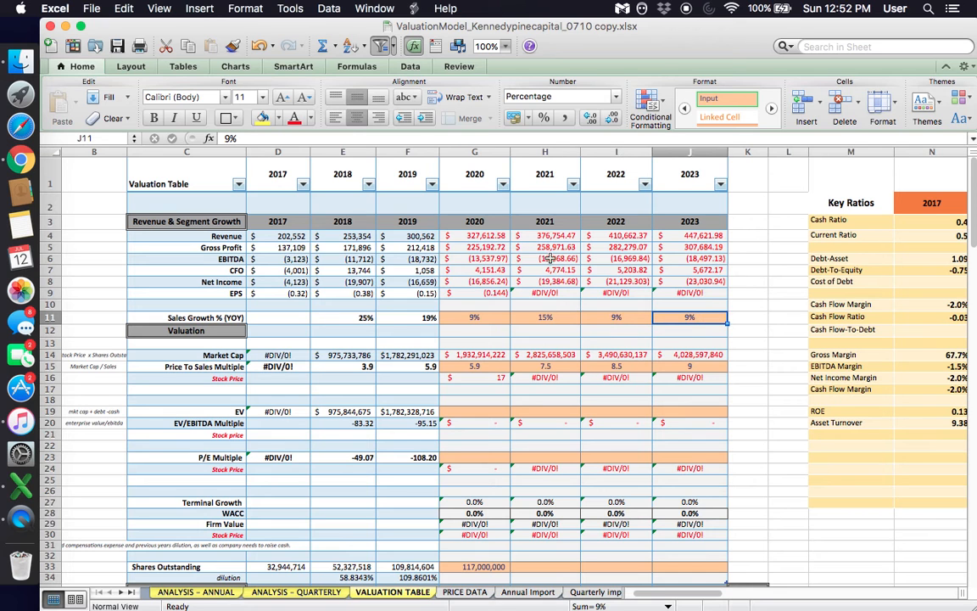
click(544, 152)
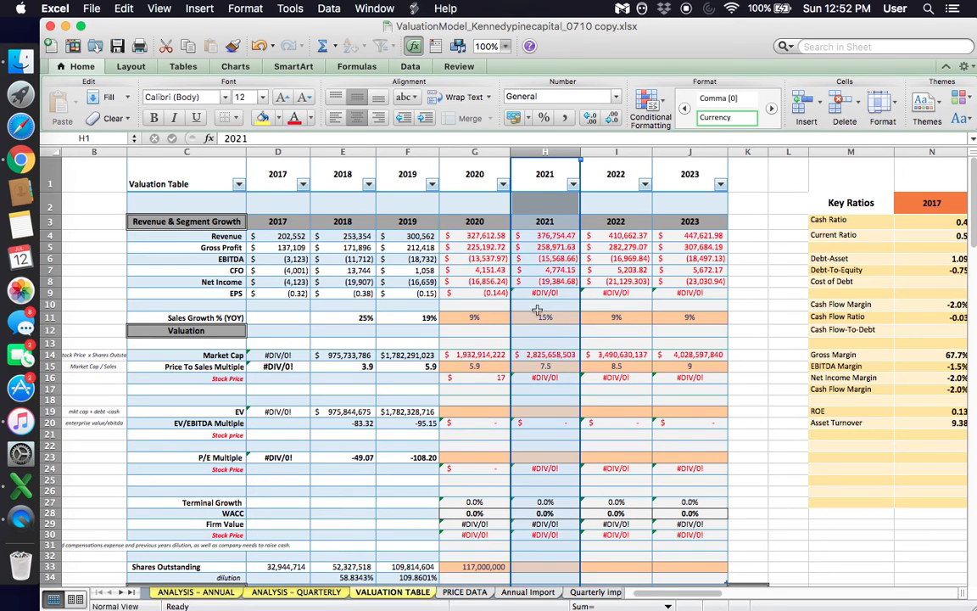
click(468, 317)
click(523, 317)
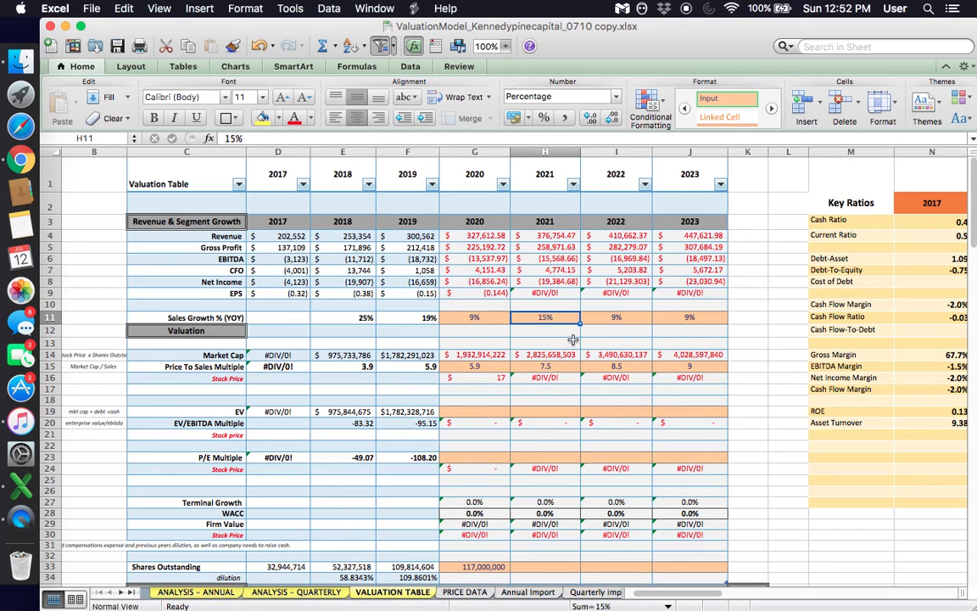
click(487, 319)
drag(486, 319, 689, 318)
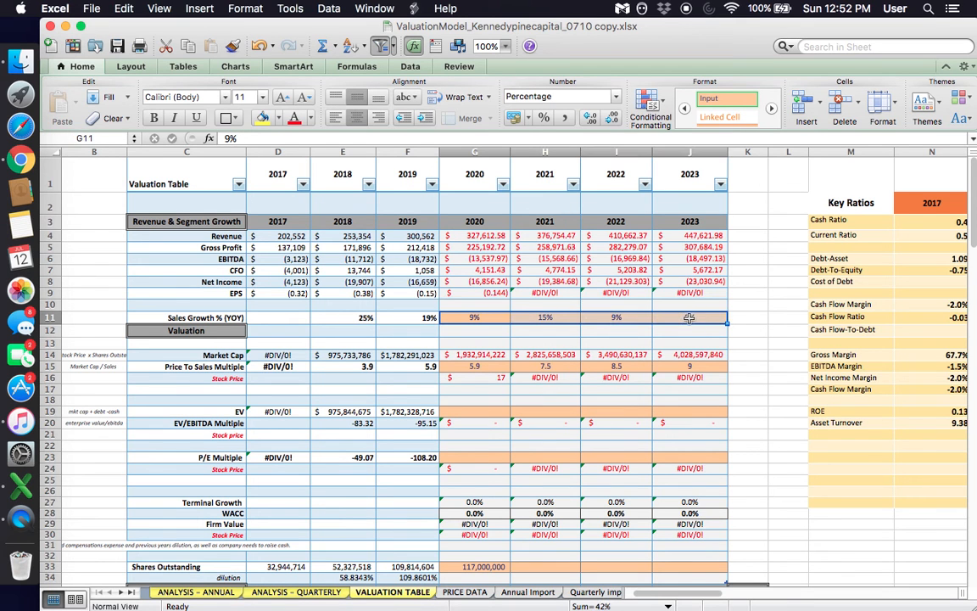
drag(479, 363, 690, 367)
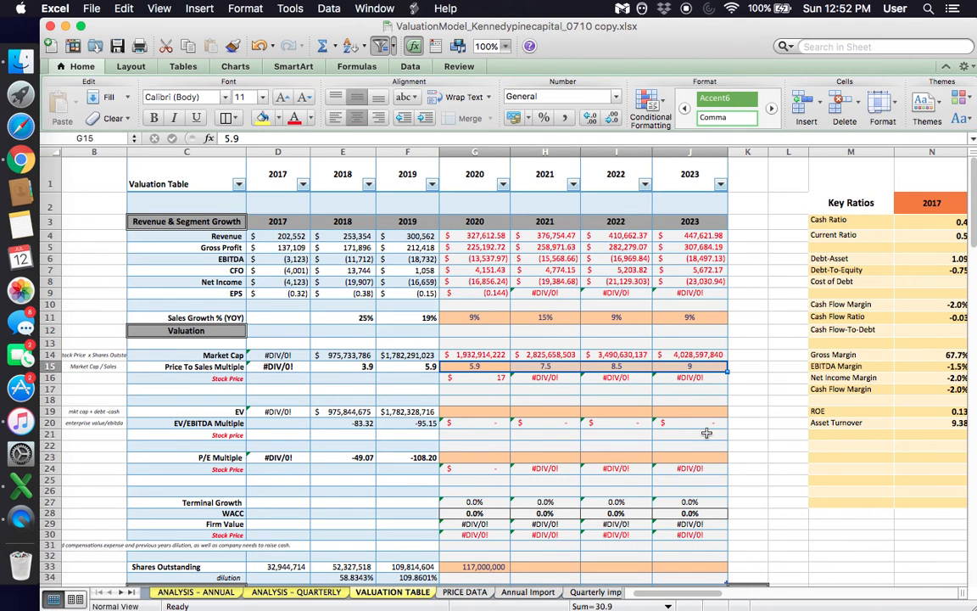
- Compare the 2019 and 2020 Shares Outstanding entries in the valuation table
scroll(512, 466, down, 5)
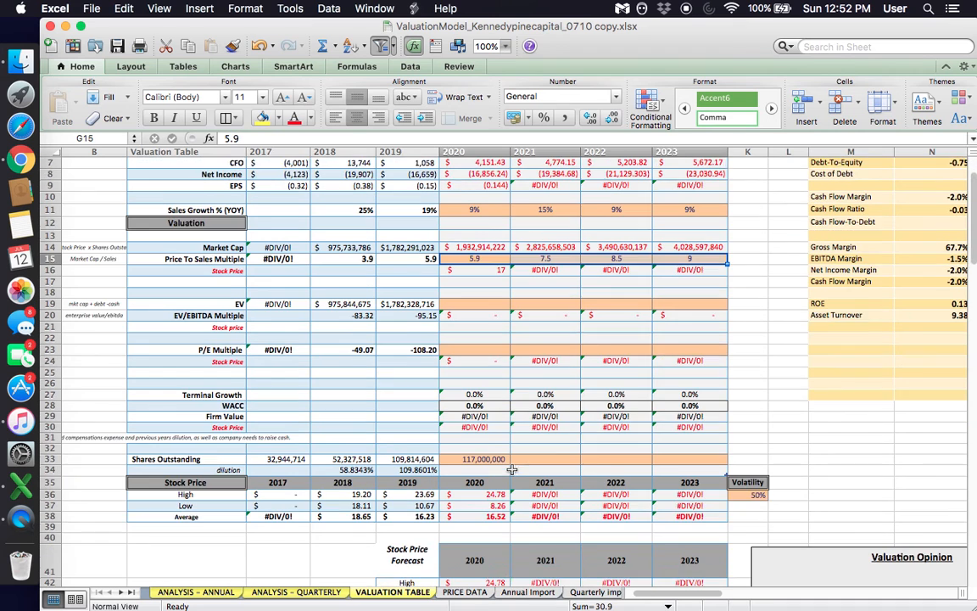
click(484, 447)
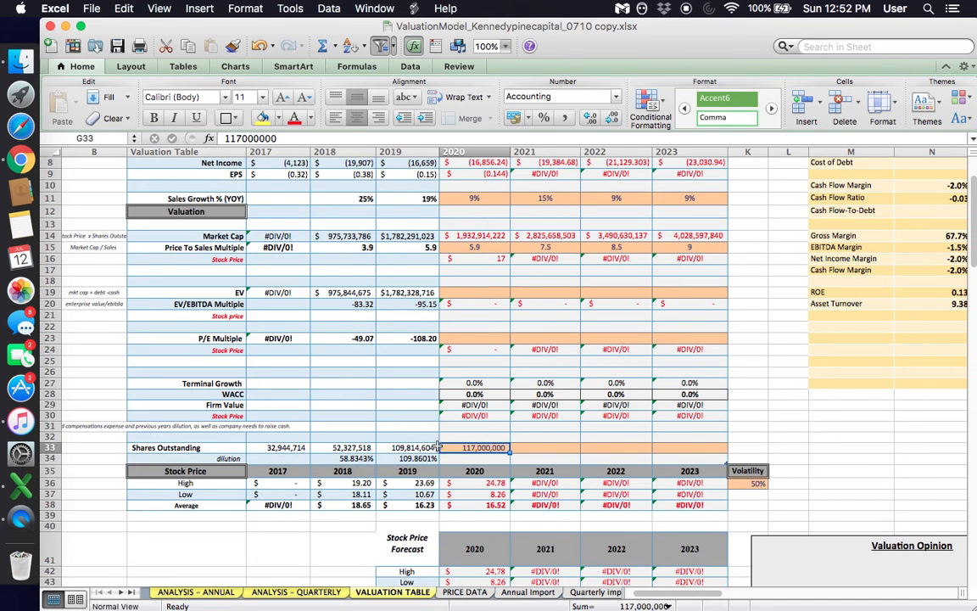
click(413, 447)
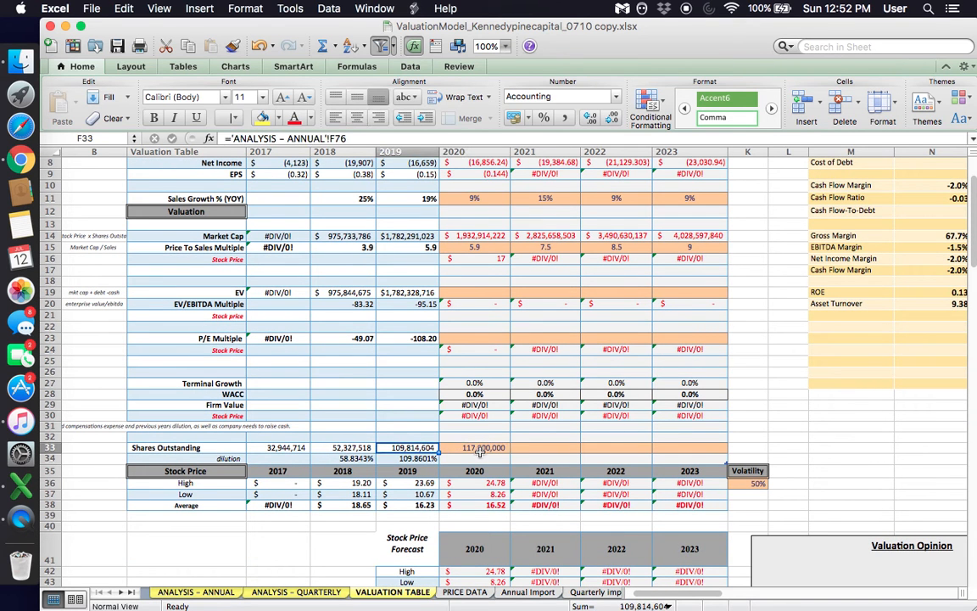
click(483, 452)
scroll(482, 452, up, 3)
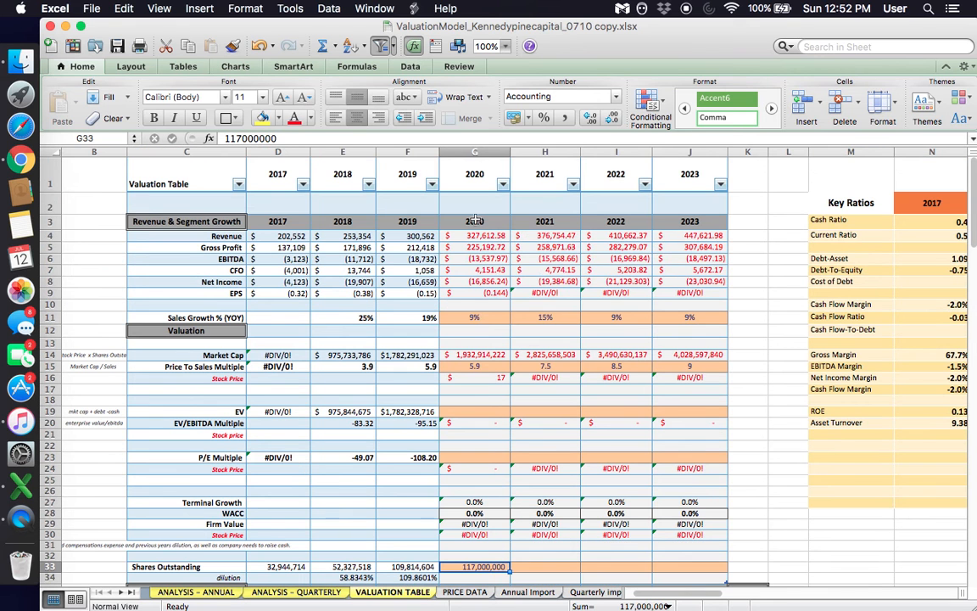
scroll(516, 453, down, 2)
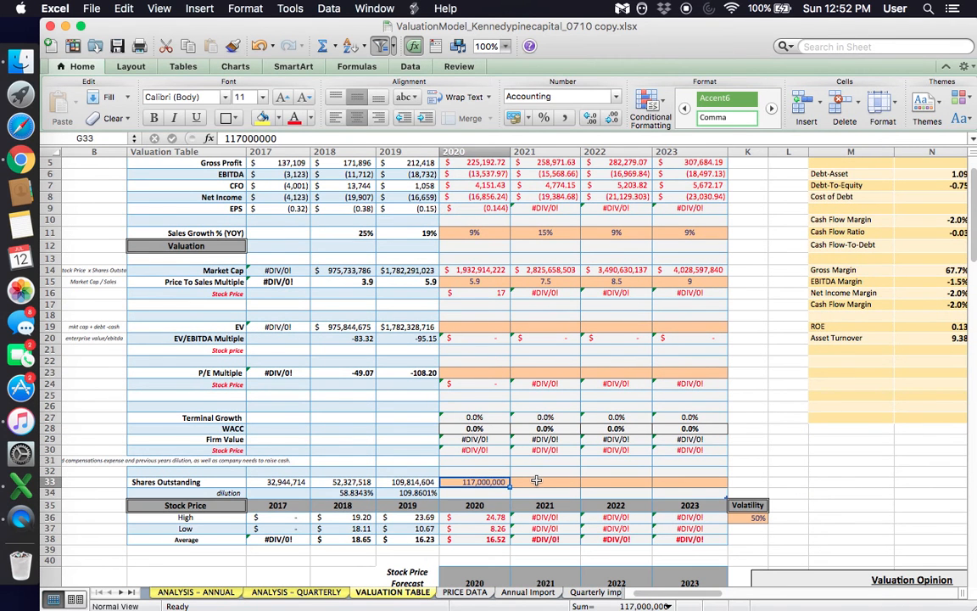
- Enter a formula for 2021 Shares Outstanding that multiplies the 2020 share count by 1.10
click(536, 480)
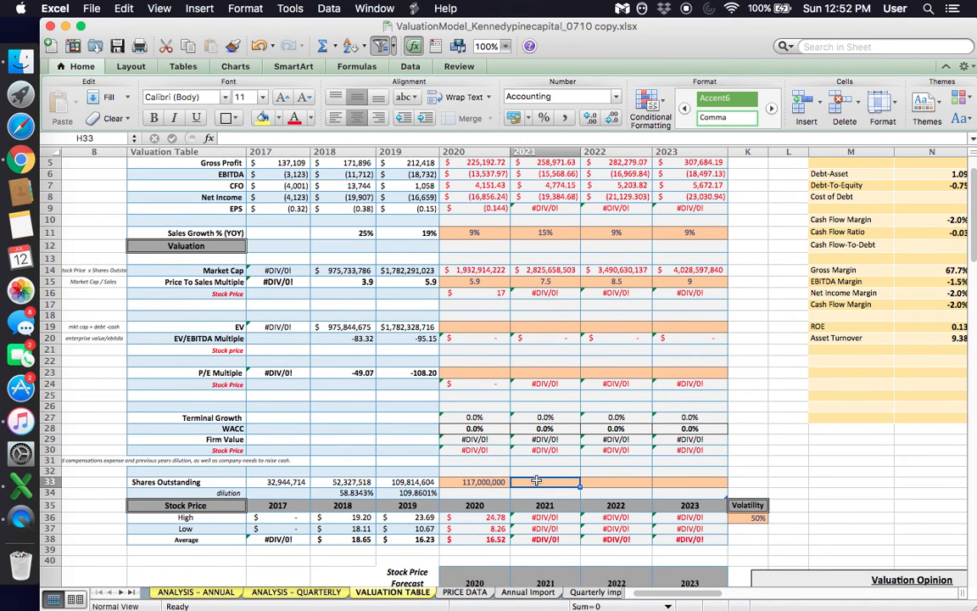
text(=)
click(490, 481)
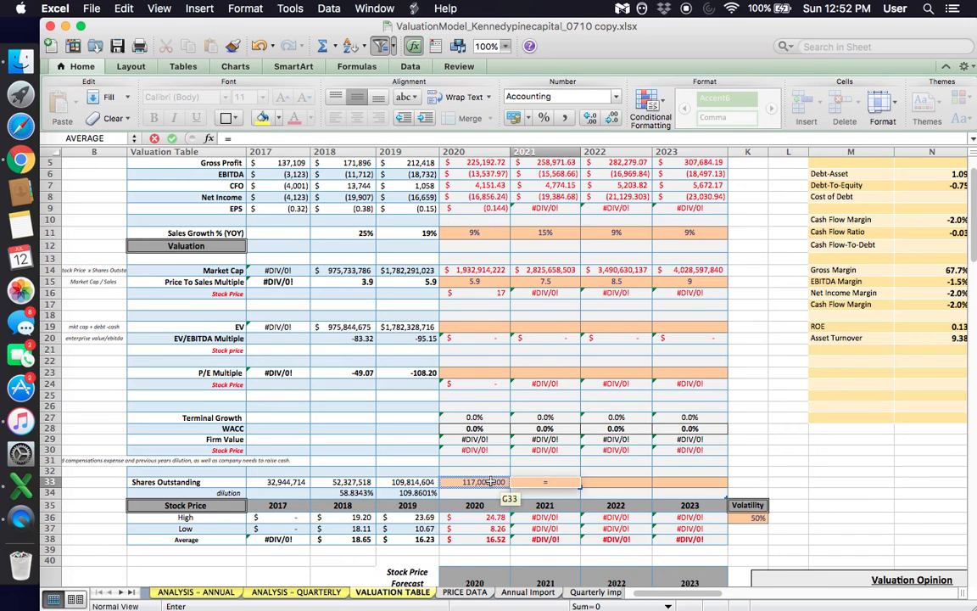
click(491, 481)
text(*)
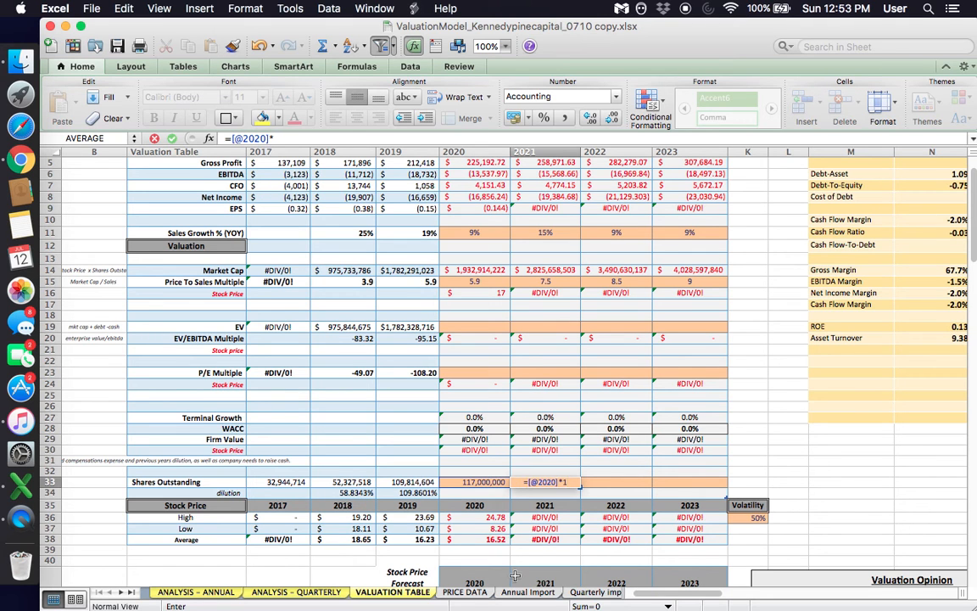
text(1.10)
key(Return)
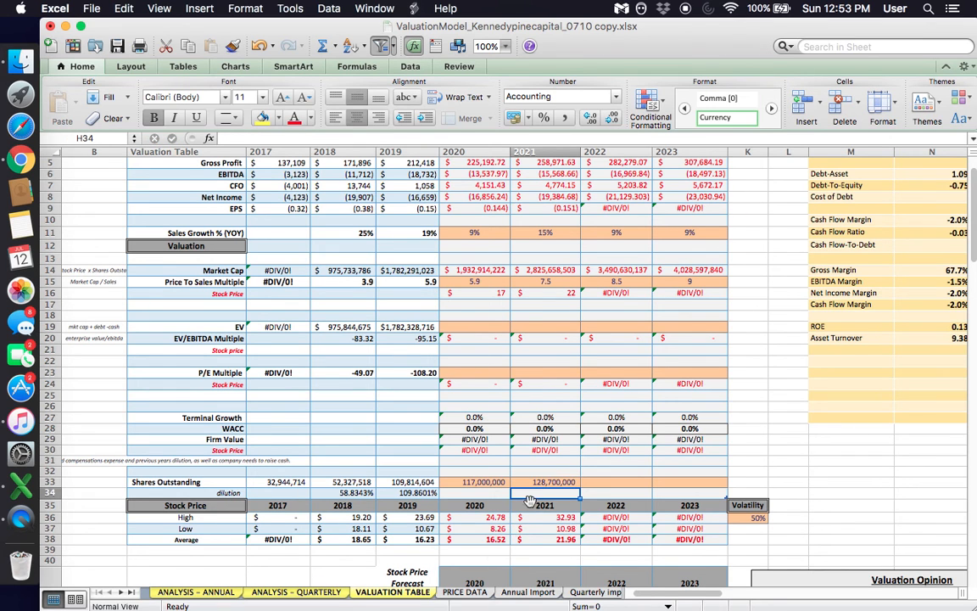
- Fill the 2021 Shares Outstanding formula across 2022 and 2023, and check the copied formulas
key(Up)
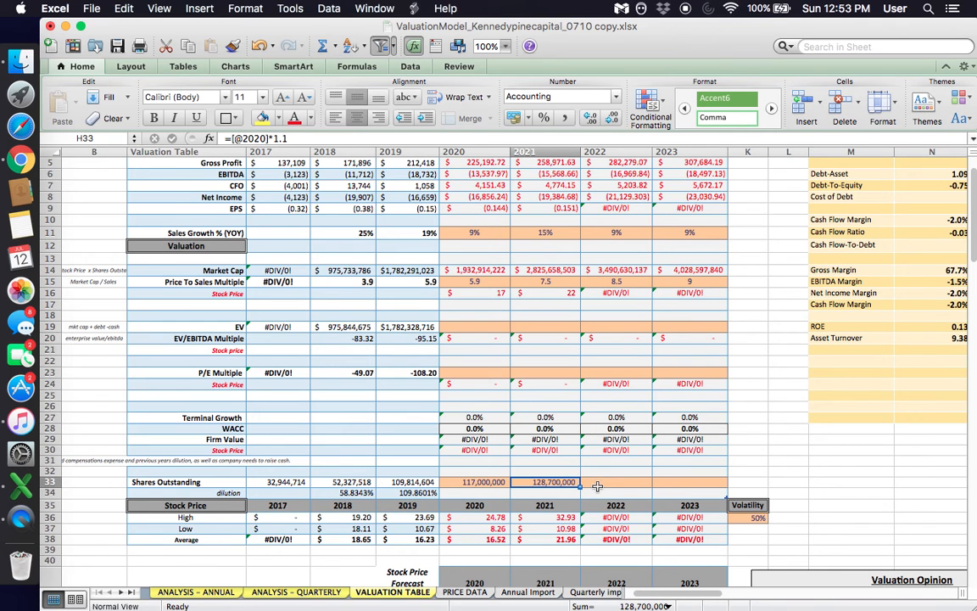
drag(581, 487, 694, 485)
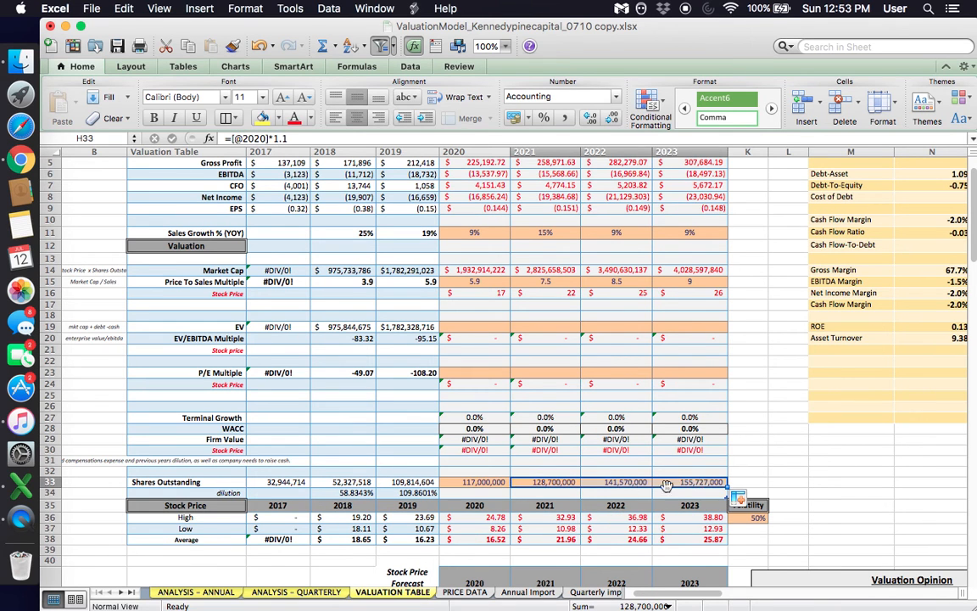
click(611, 482)
double_click(610, 483)
key(Escape)
double_click(608, 483)
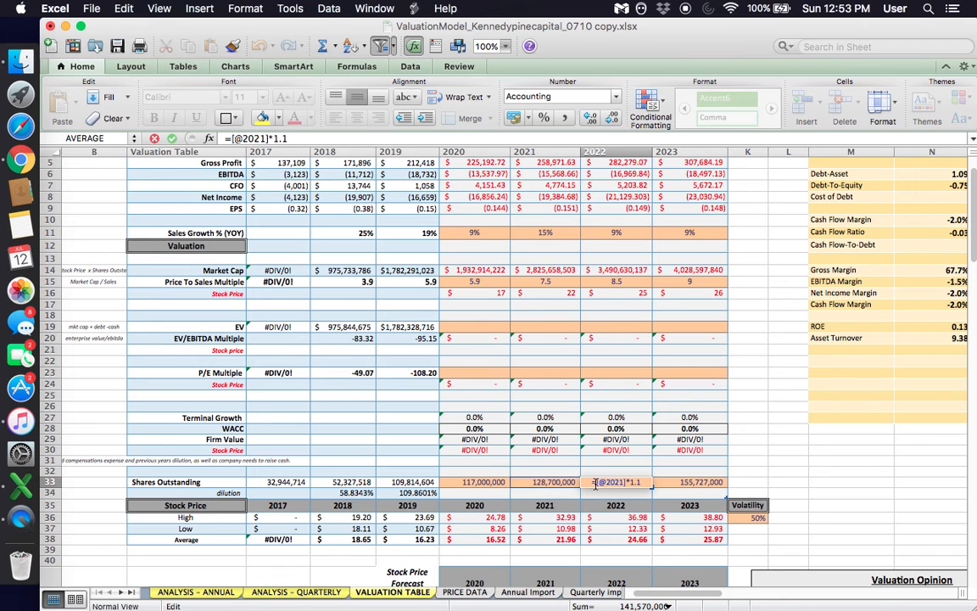
key(Escape)
scroll(642, 165, up, 3)
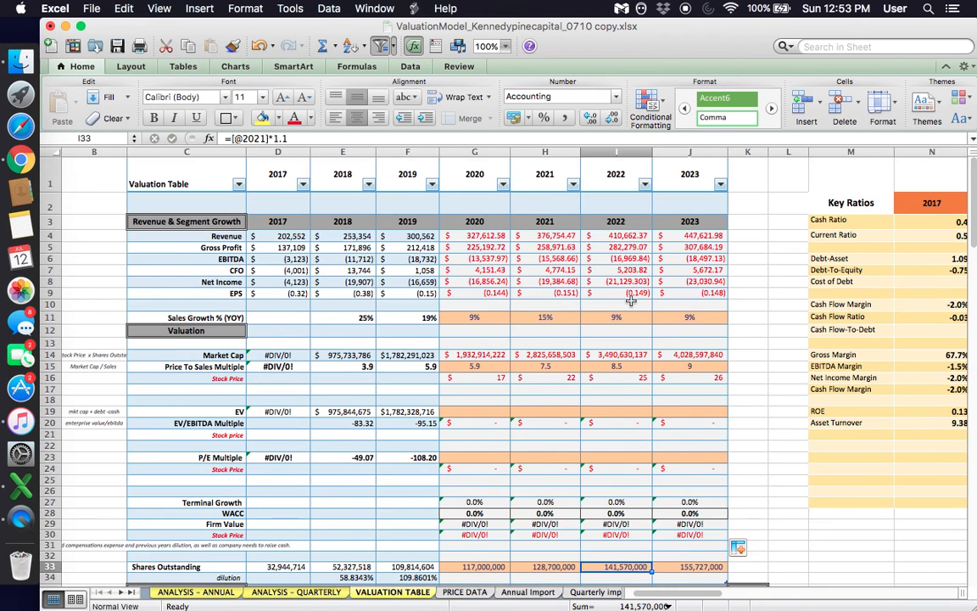
scroll(670, 492, down, 4)
click(700, 428)
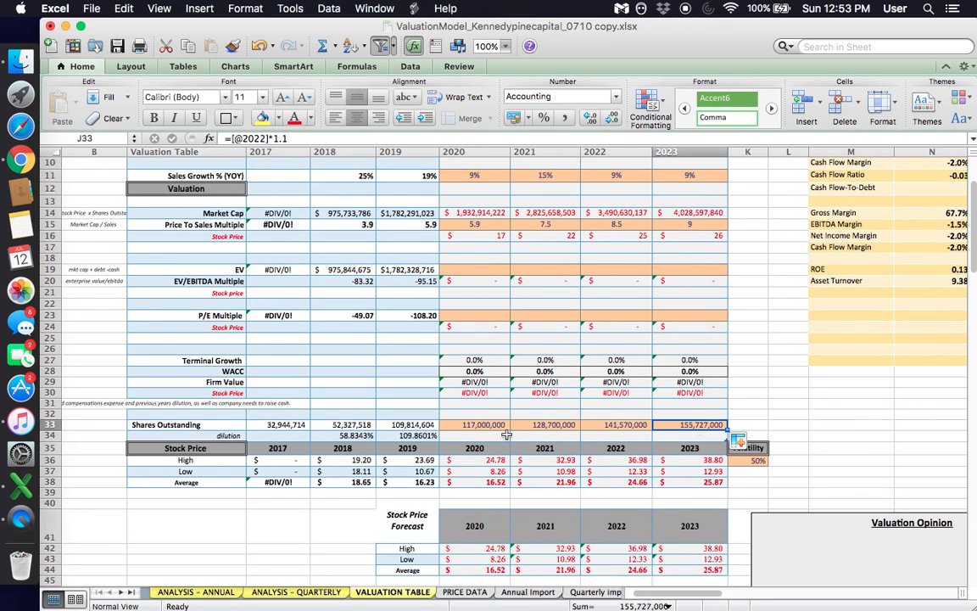
- Review the Shares Outstanding projections from 2020 through 2023, comparing the 2020 entry with the following years
drag(481, 422, 723, 427)
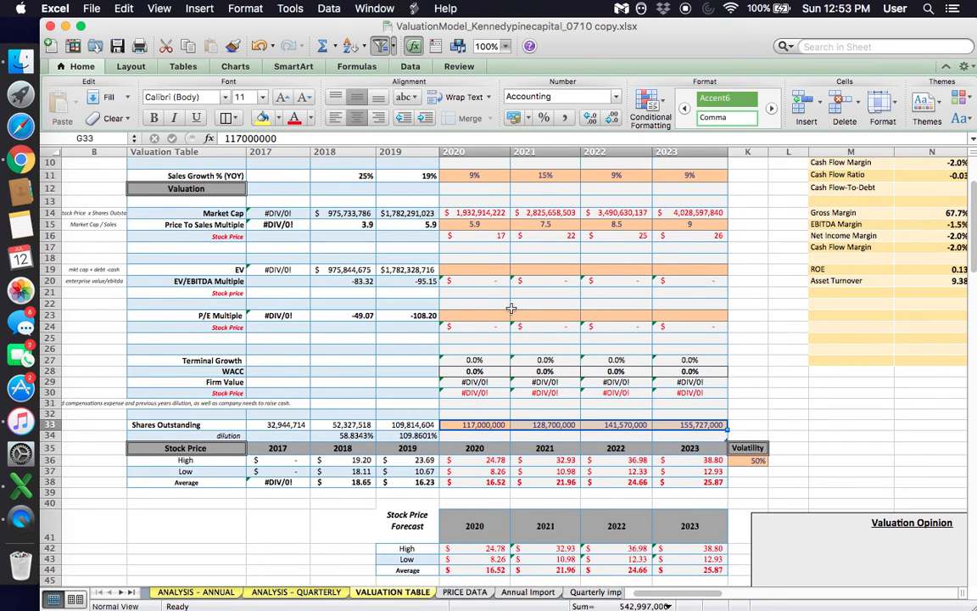
click(500, 303)
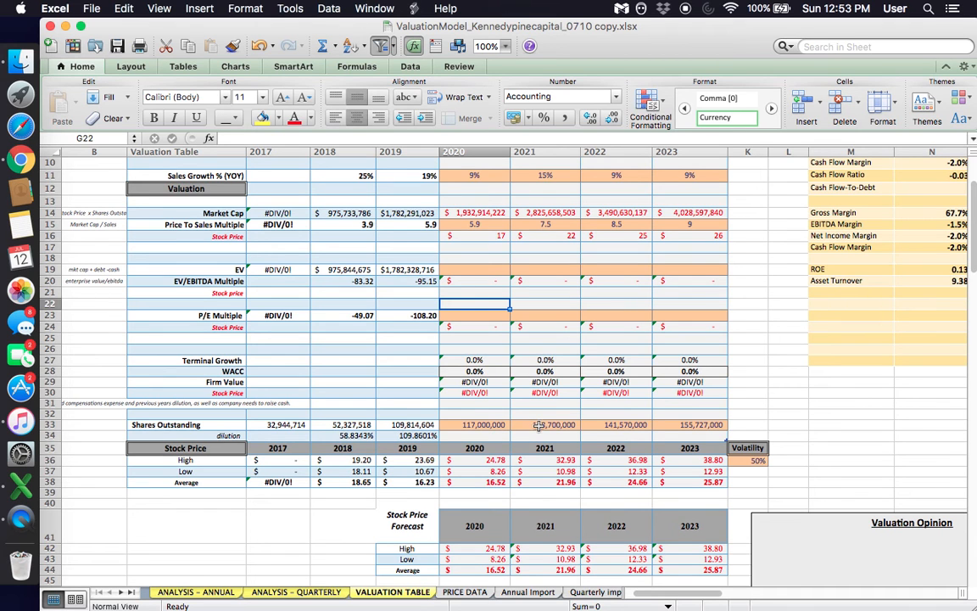
click(539, 425)
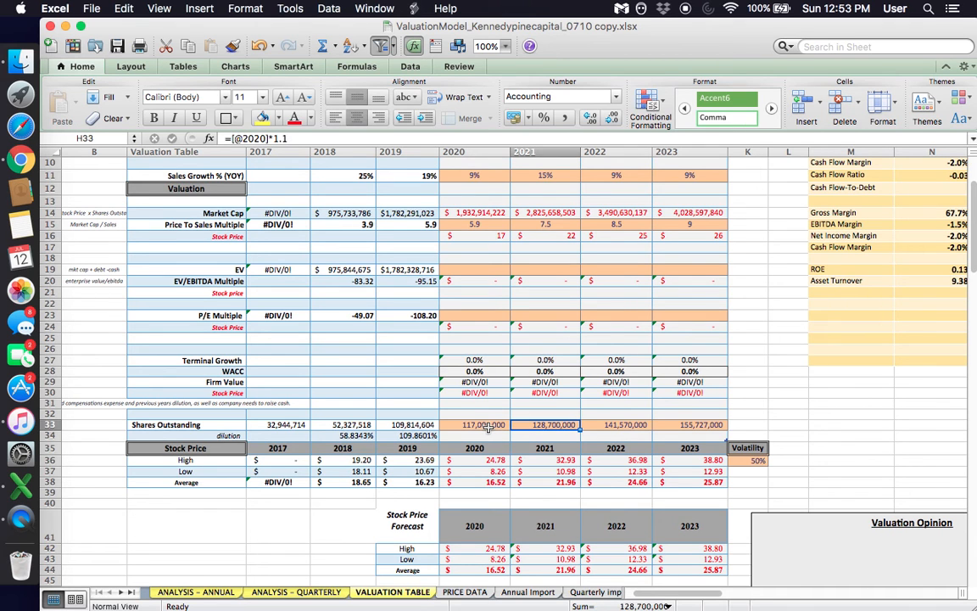
click(488, 428)
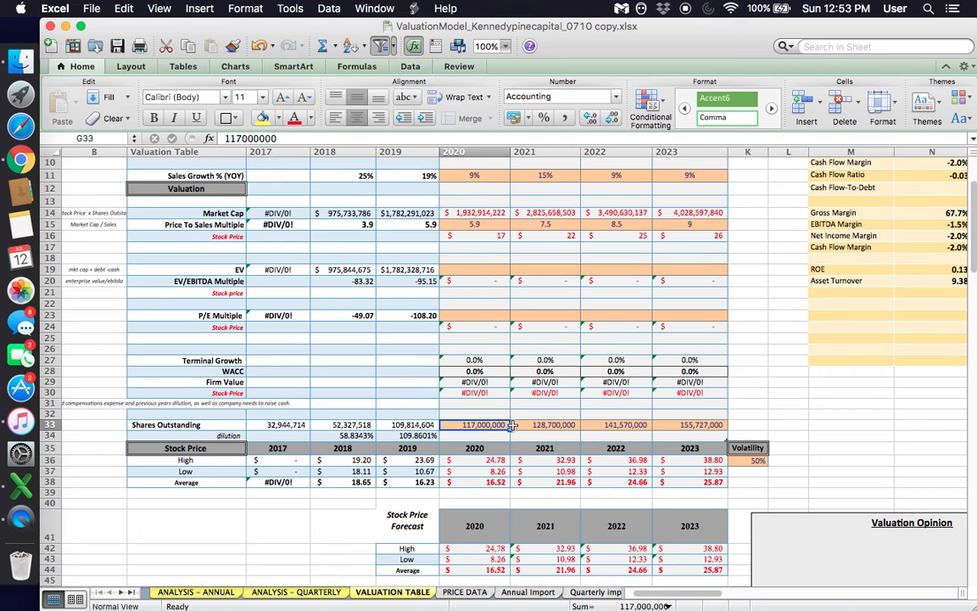
drag(524, 425, 661, 424)
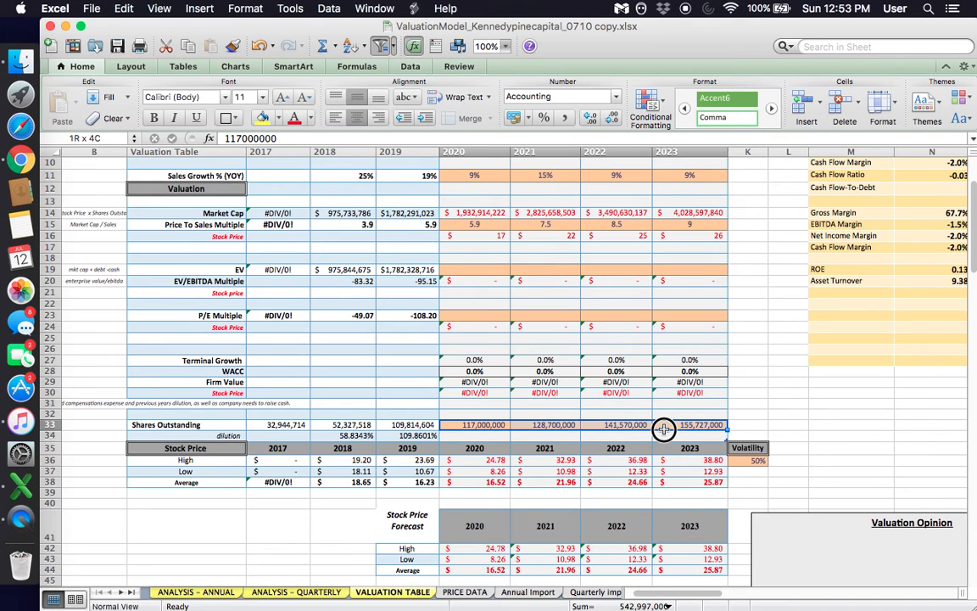
click(475, 425)
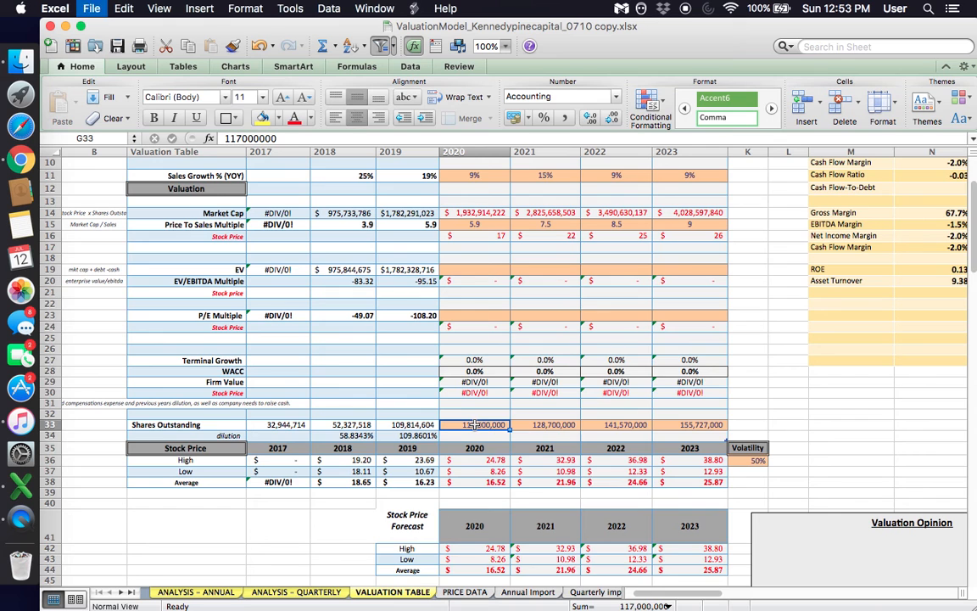
- Clear the contents of the EV, EV/EBITDA Multiple and P/E Multiple block, rows 18 to 25, columns C to J
scroll(475, 425, up, 3)
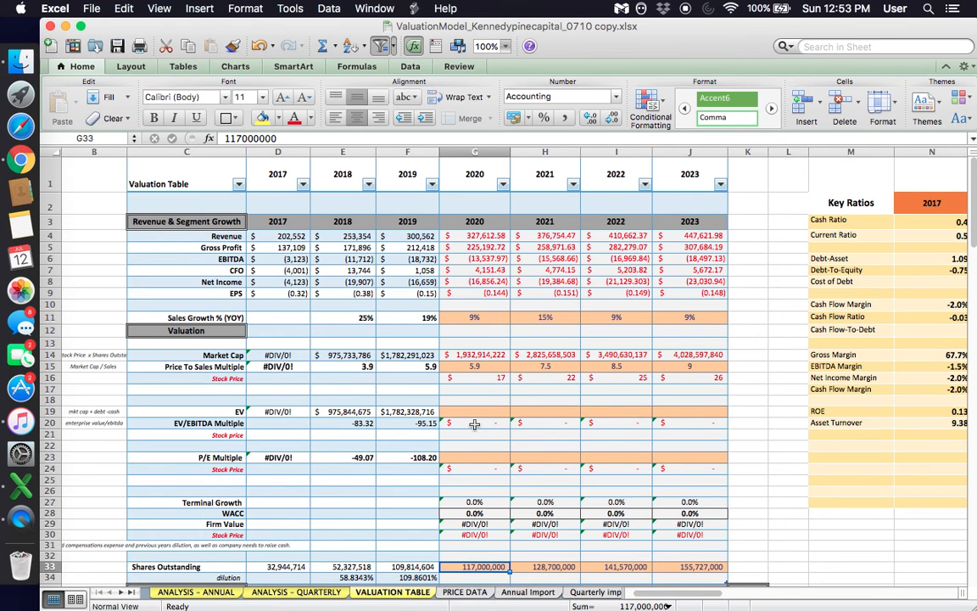
click(475, 425)
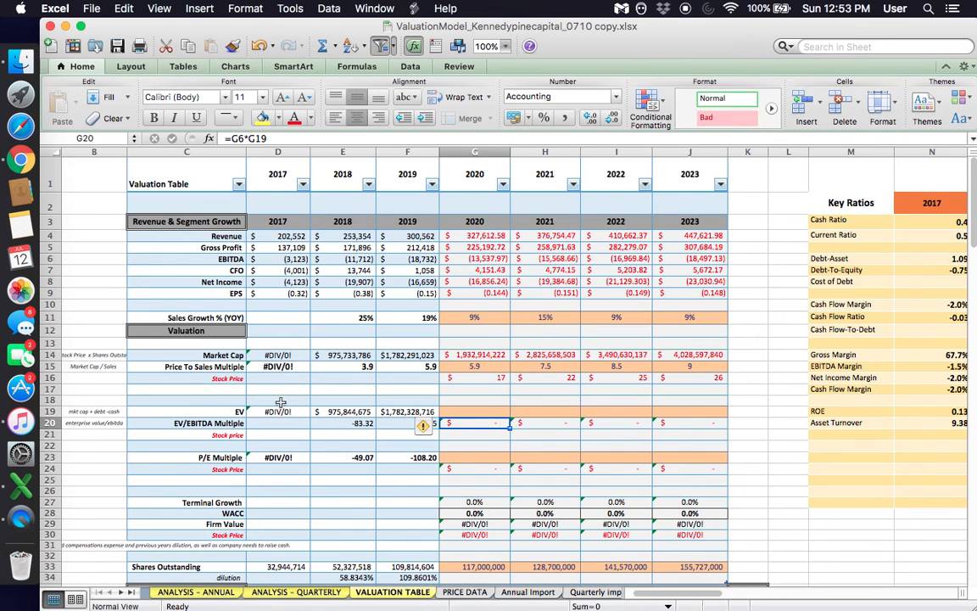
drag(207, 403, 683, 480)
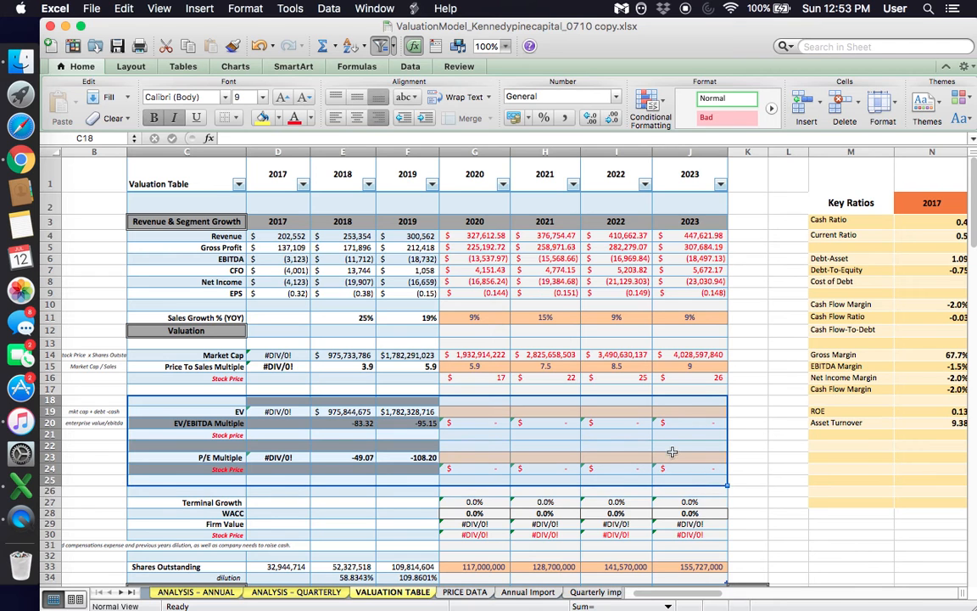
right_click(673, 452)
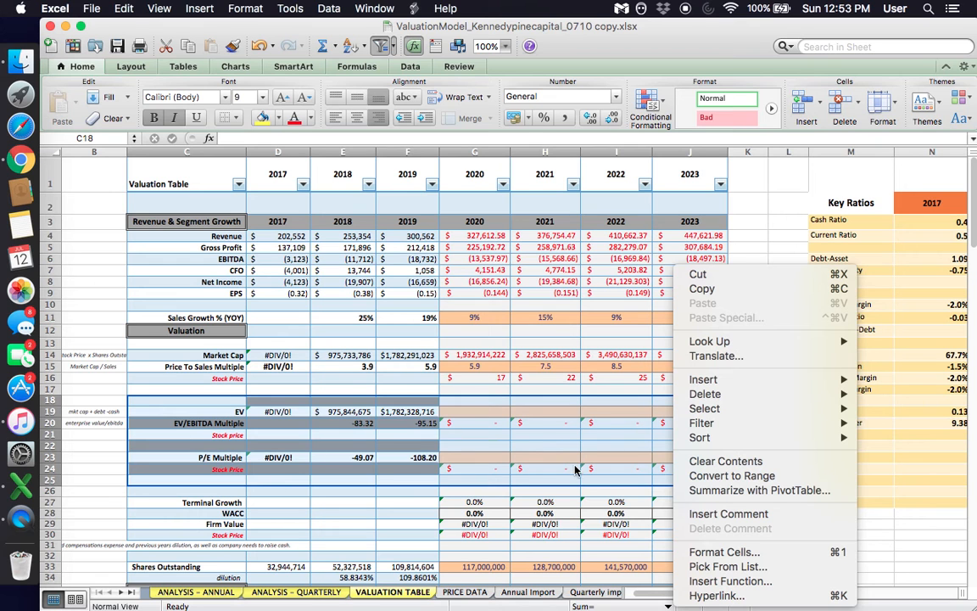
click(725, 461)
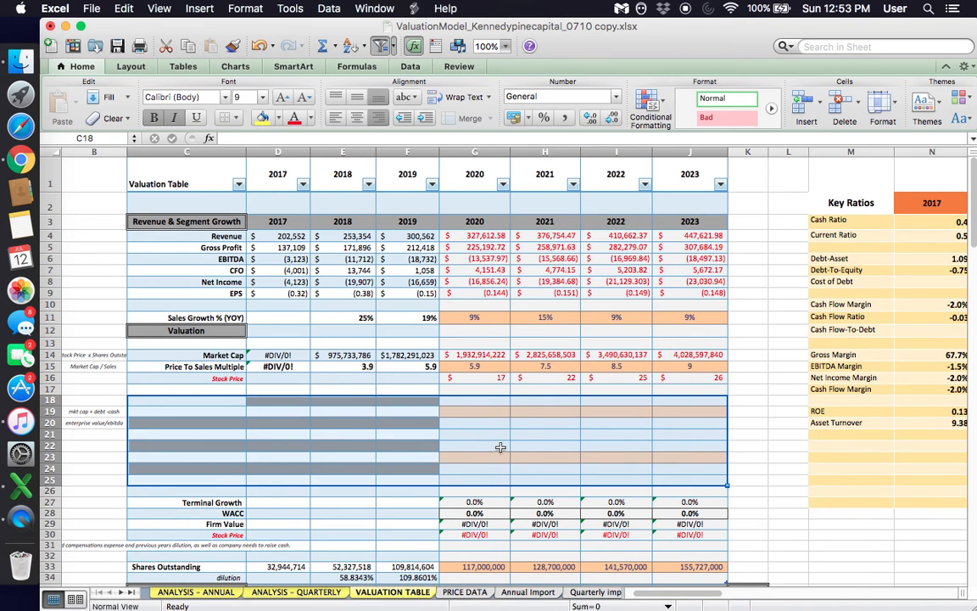
click(501, 447)
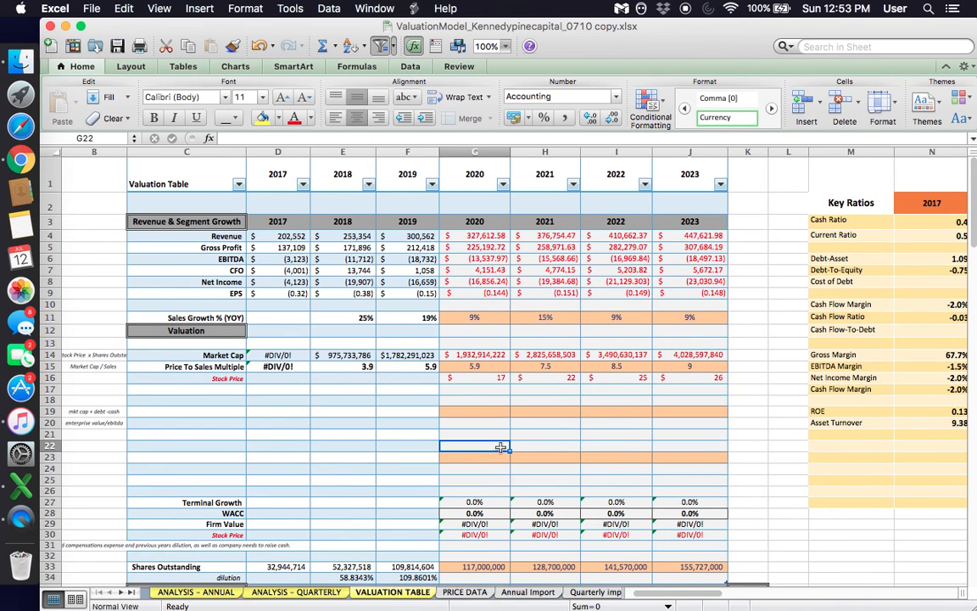
- Clear the contents of the Terminal Growth, WACC, Firm Value and Stock Price rows, C27 to J30
scroll(500, 447, down, 3)
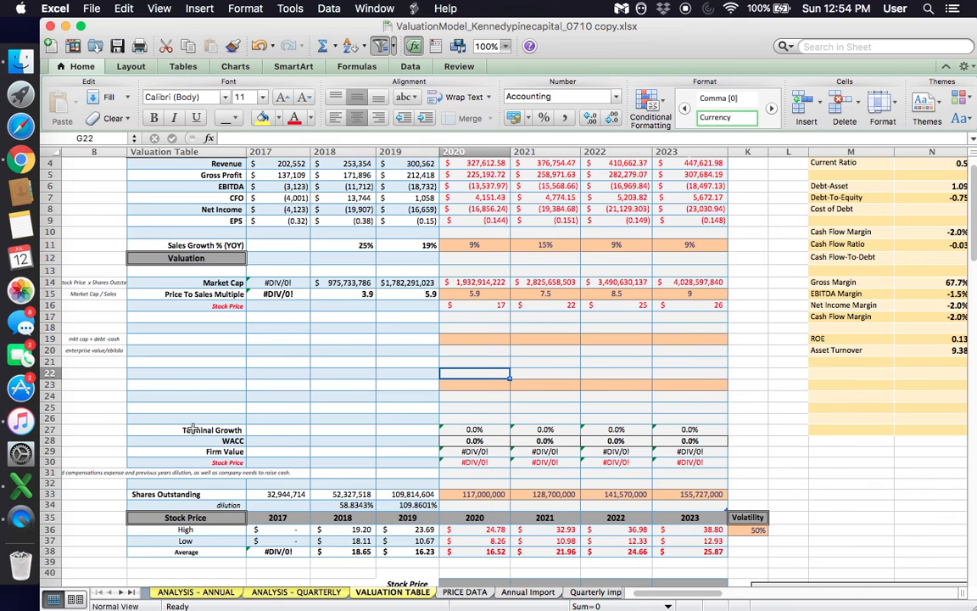
drag(186, 441, 471, 462)
click(248, 386)
drag(220, 430, 694, 462)
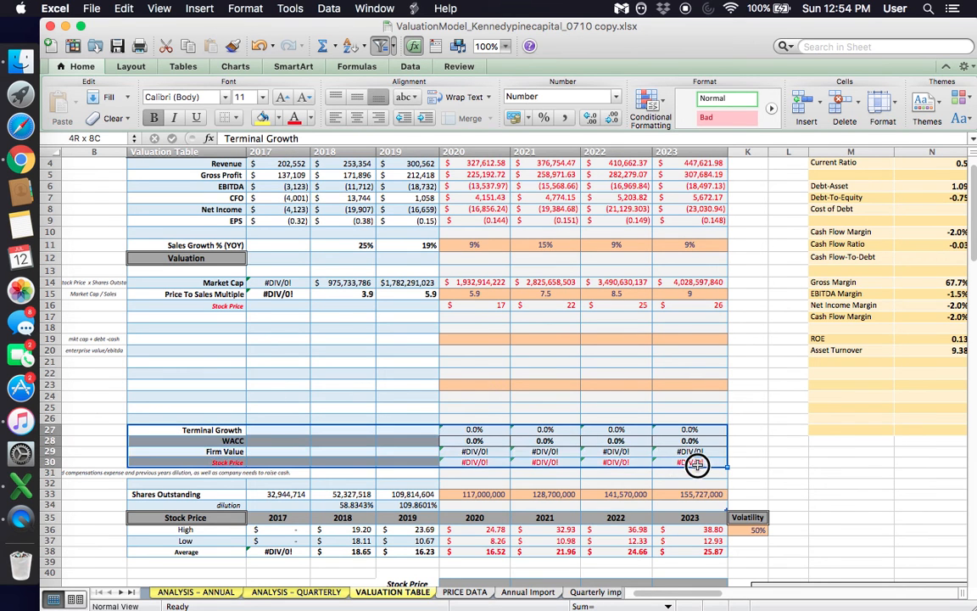
right_click(632, 435)
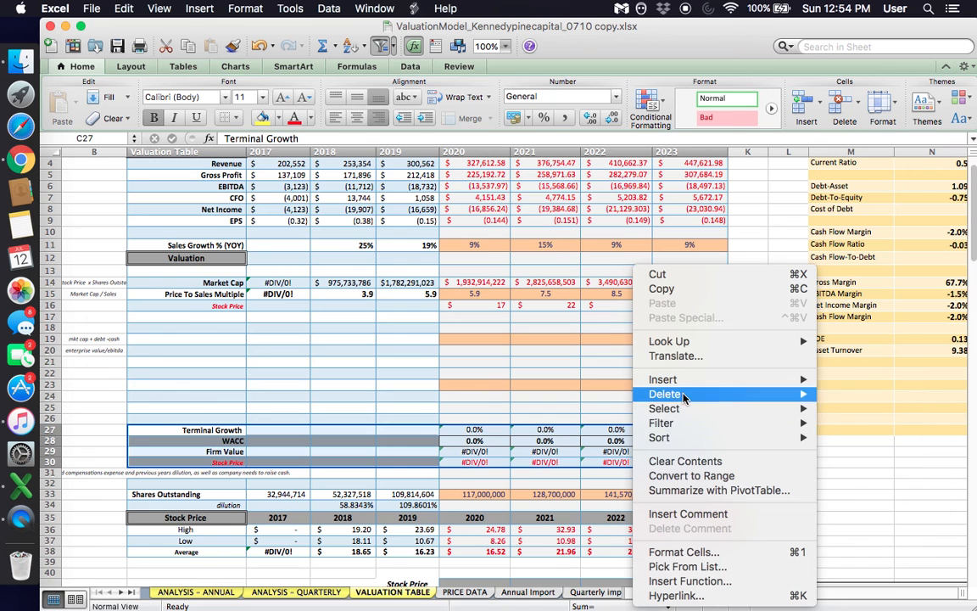
click(694, 462)
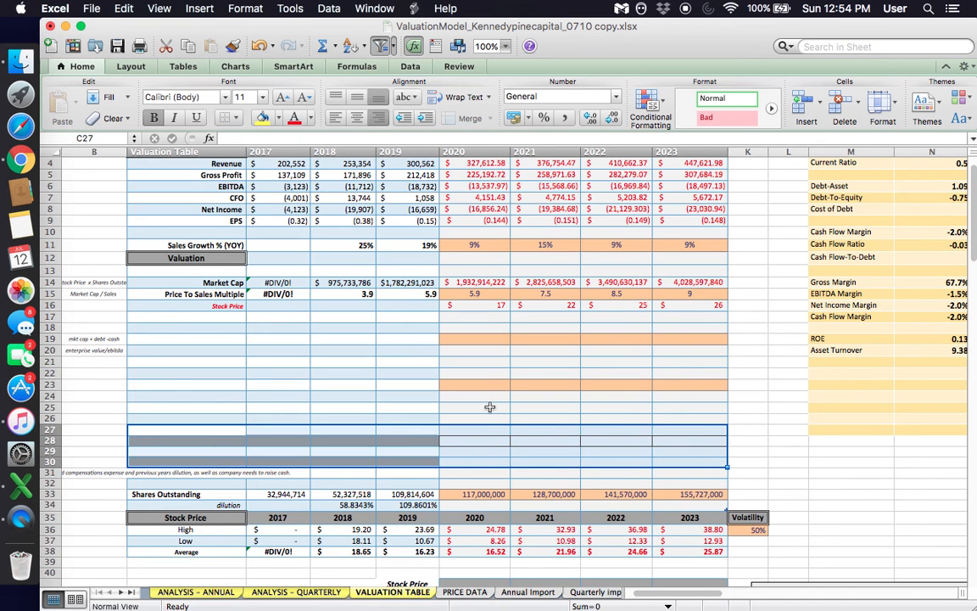
click(490, 407)
- Examine the 2021 Shares Outstanding, Price To Sales Multiple and Revenue projections together with the Stock Price section
scroll(489, 407, up, 2)
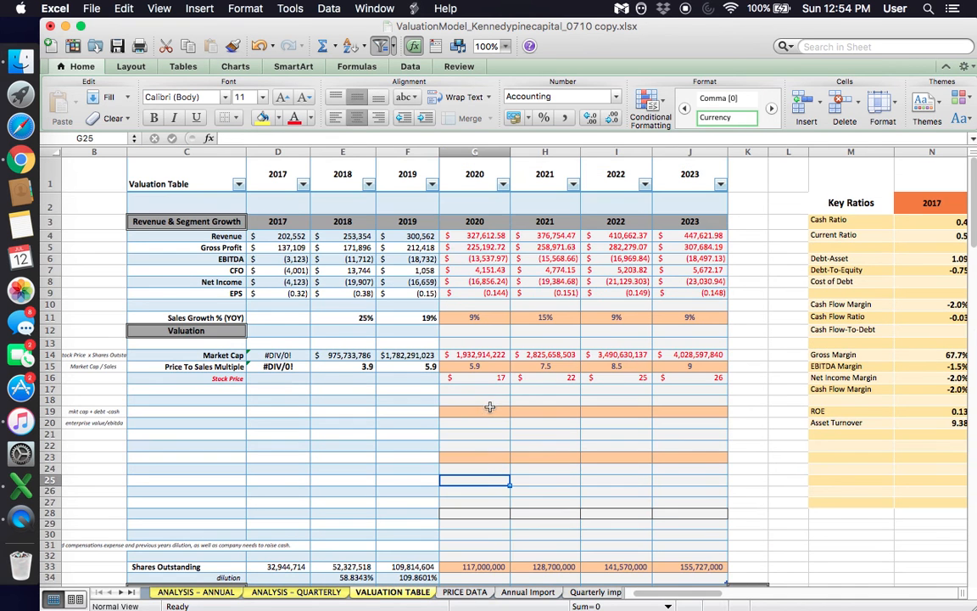
click(487, 569)
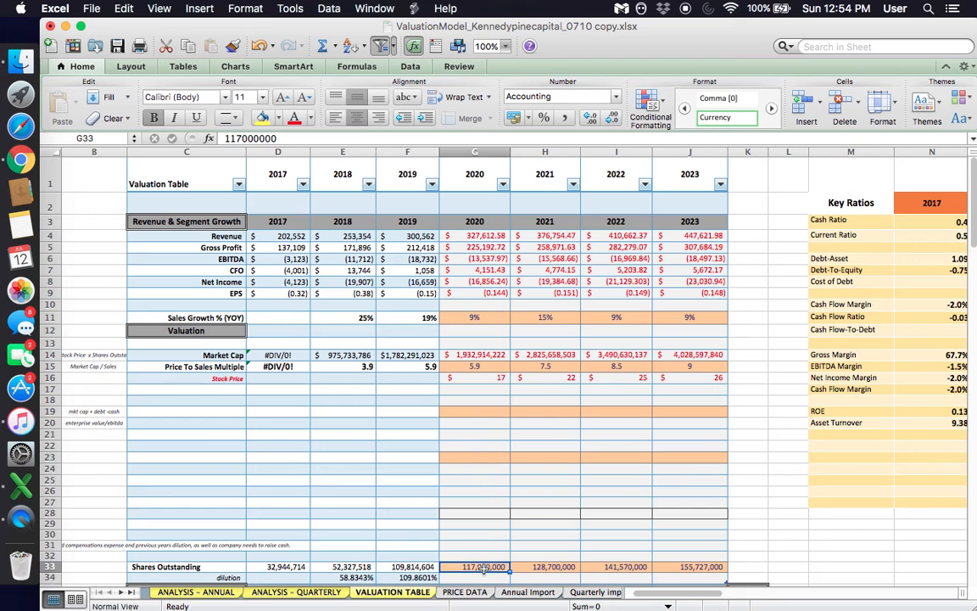
click(534, 568)
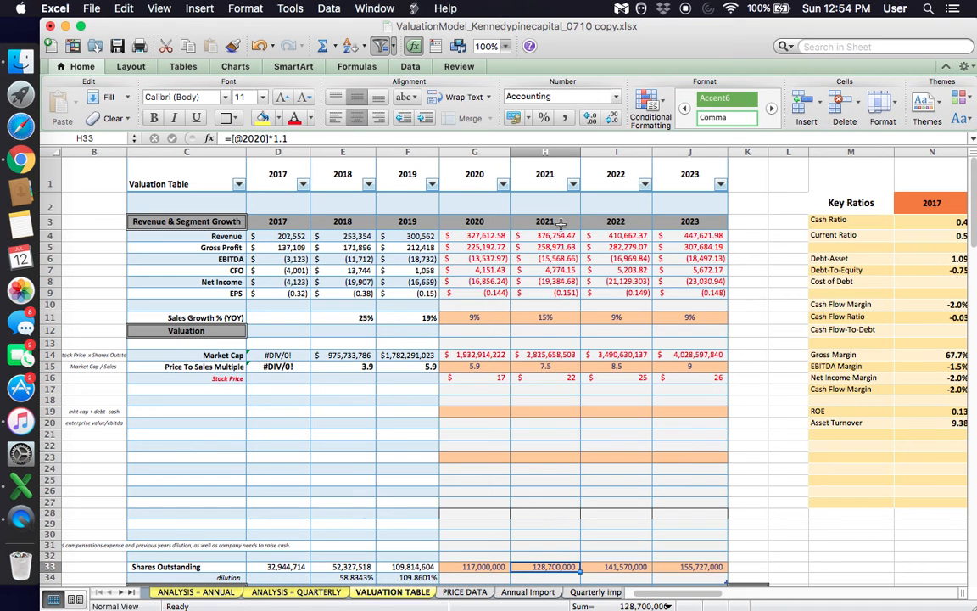
click(546, 152)
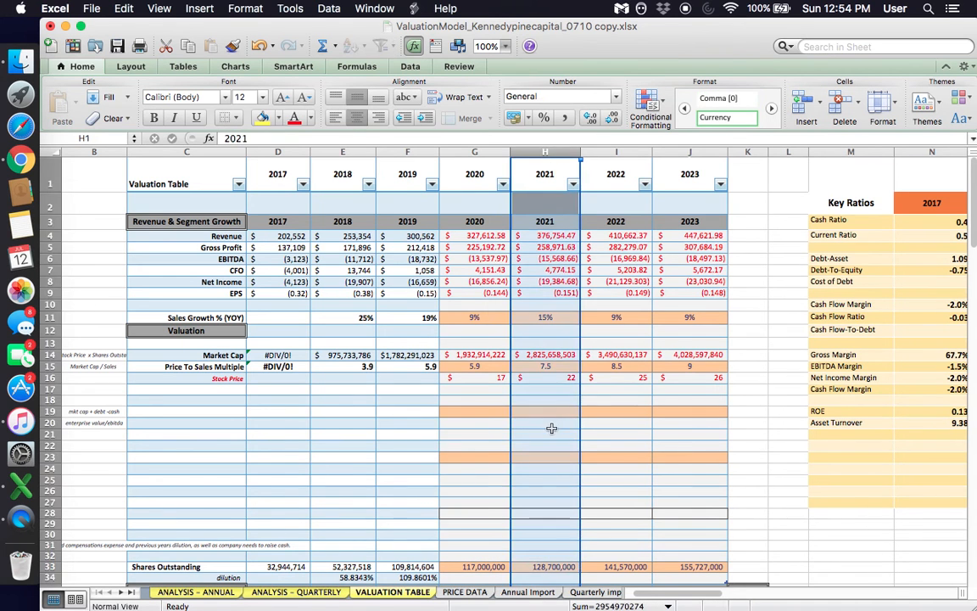
scroll(551, 429, down, 3)
click(549, 481)
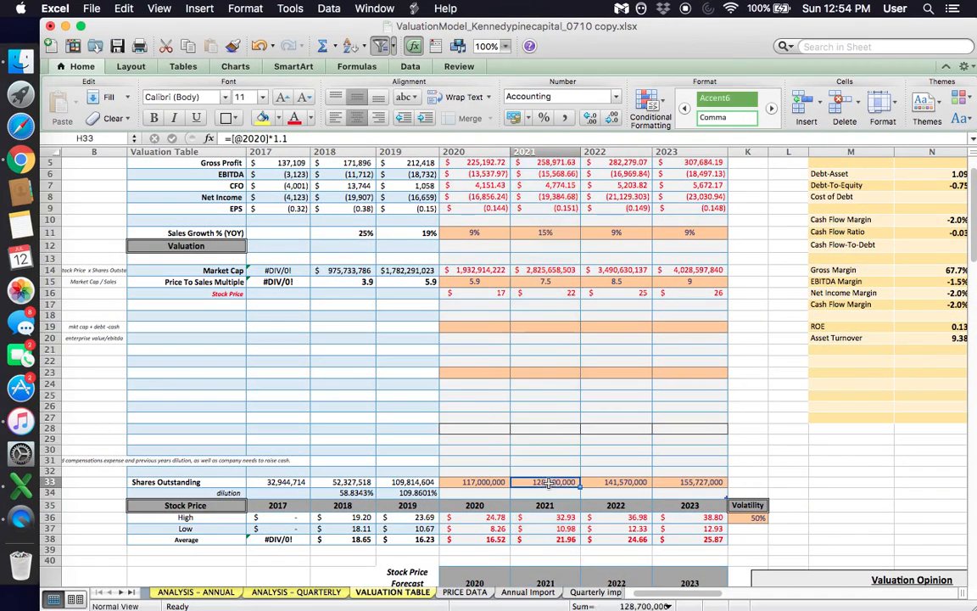
scroll(549, 458, up, 3)
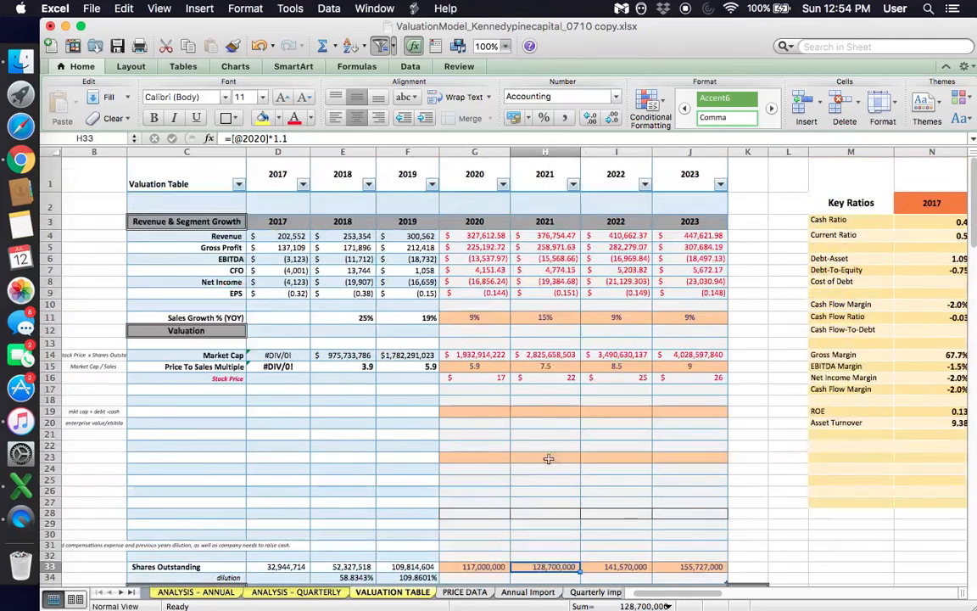
click(546, 366)
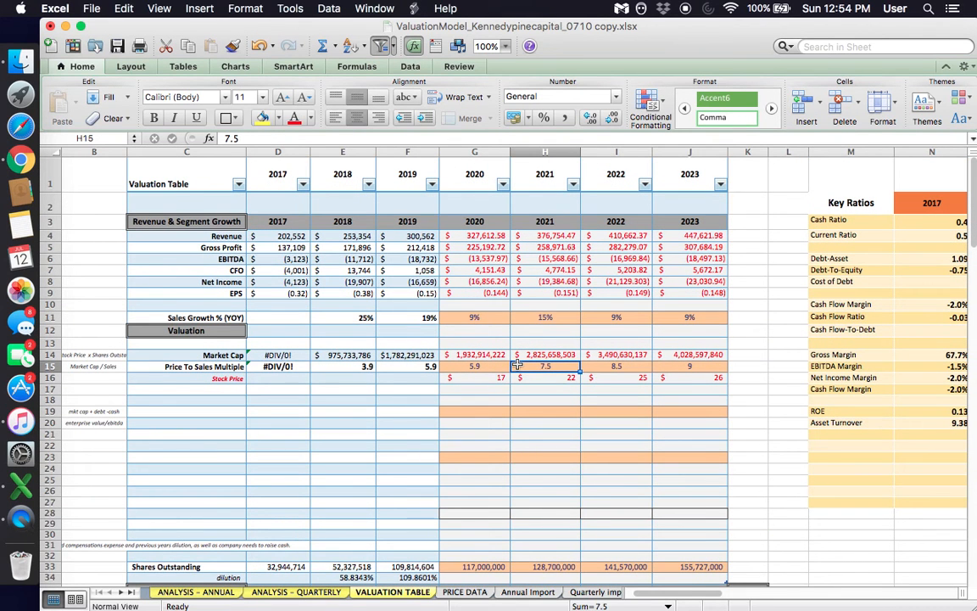
click(551, 225)
click(543, 238)
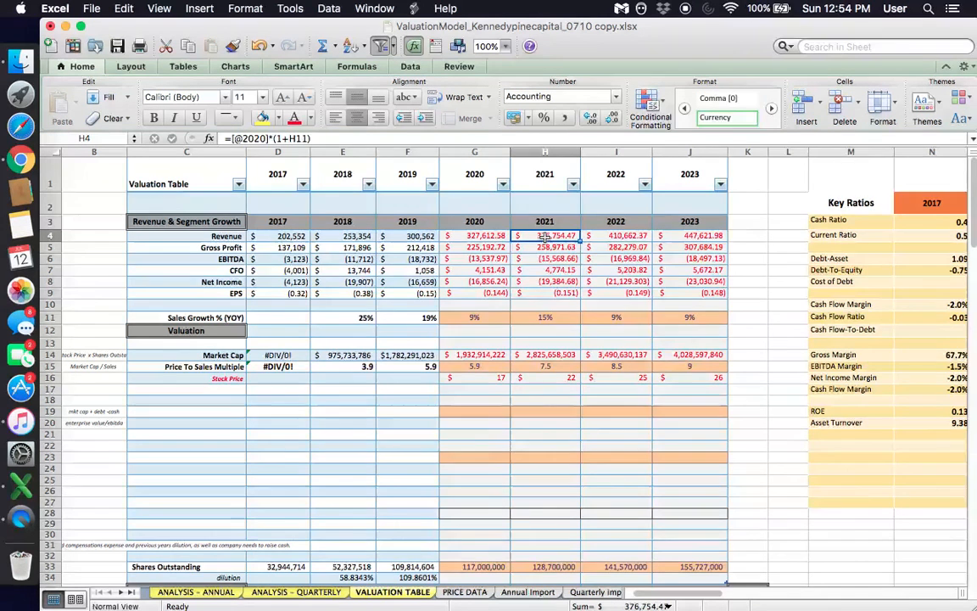
scroll(543, 237, down, 5)
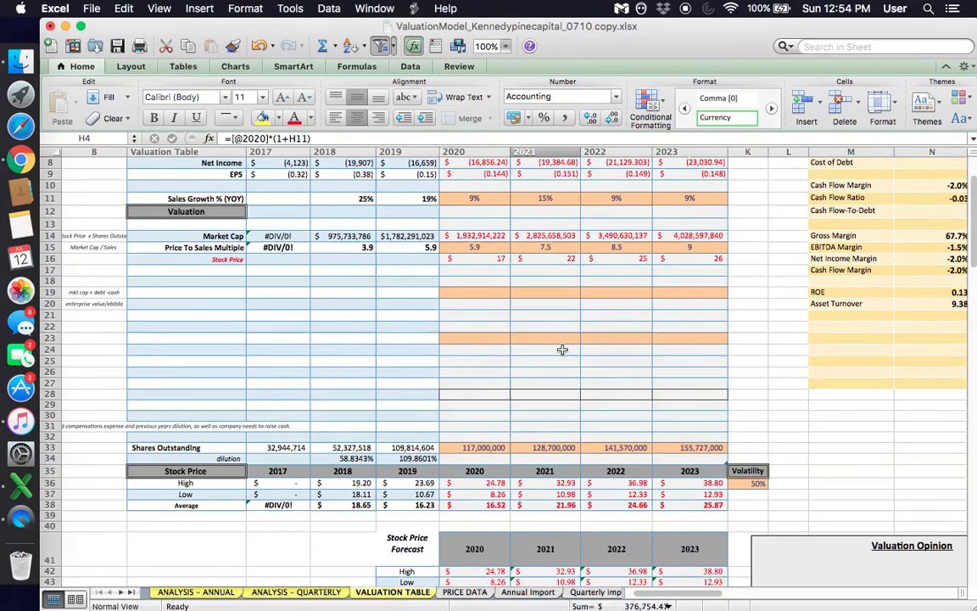
scroll(562, 349, down, 5)
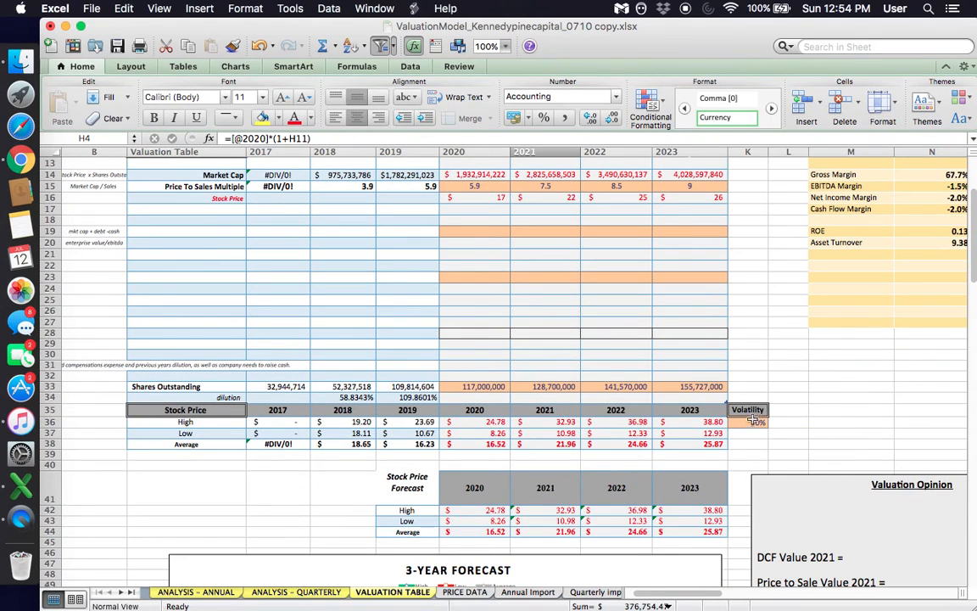
- Clear the Volatility percentage in K36 beside the Stock Price section
click(747, 421)
key(BackSpace)
key(Return)
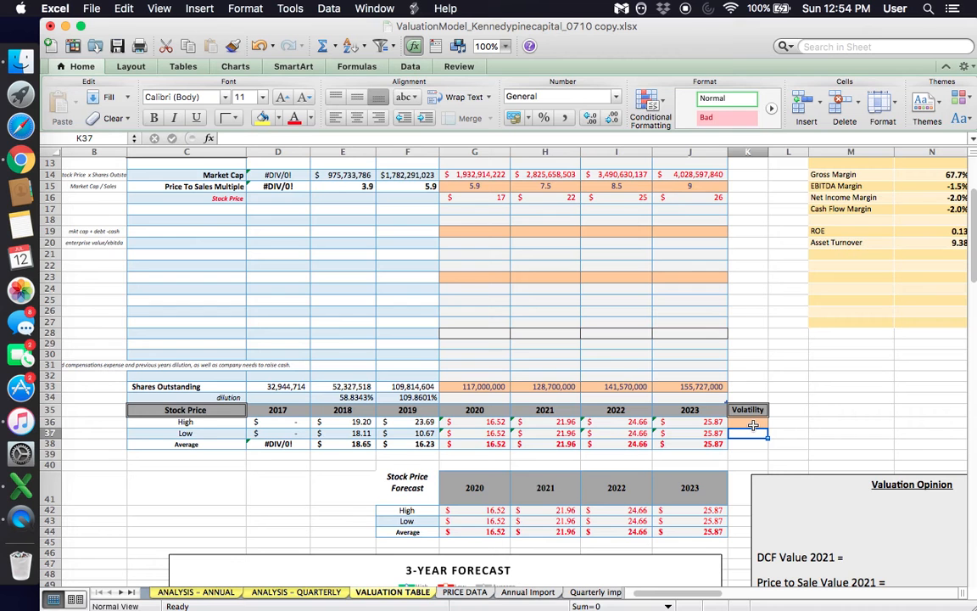
click(753, 425)
- Examine the 2020 to 2023 High, Low and Average stock price projections together with the empty Volatility cell
scroll(715, 544, up, 1)
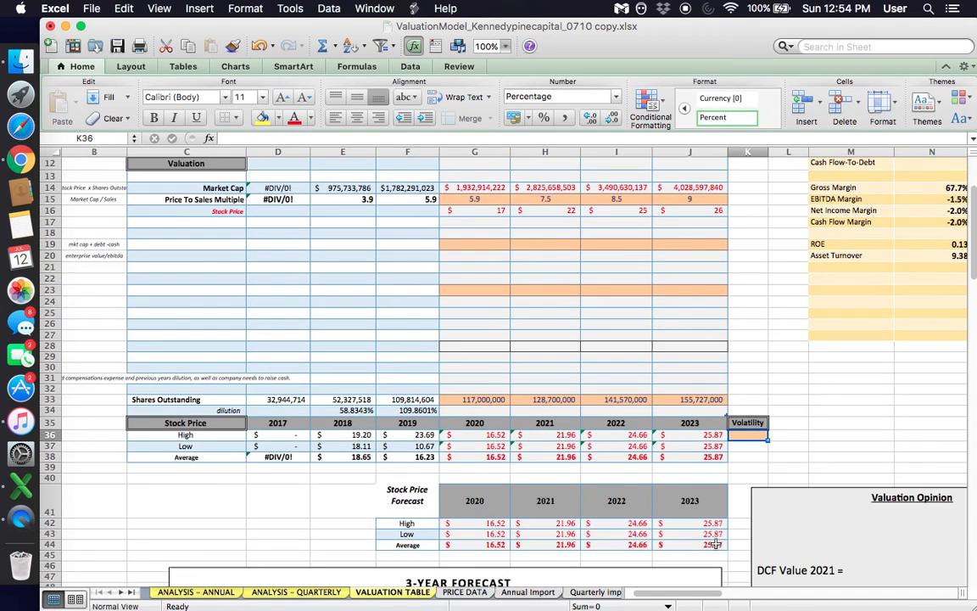
scroll(715, 543, up, 5)
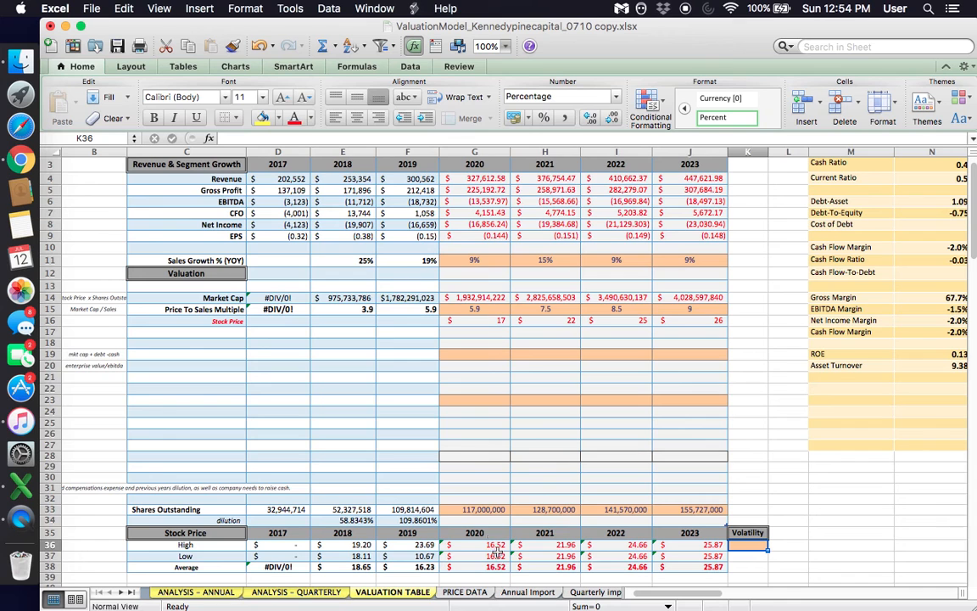
click(481, 553)
drag(480, 545, 693, 567)
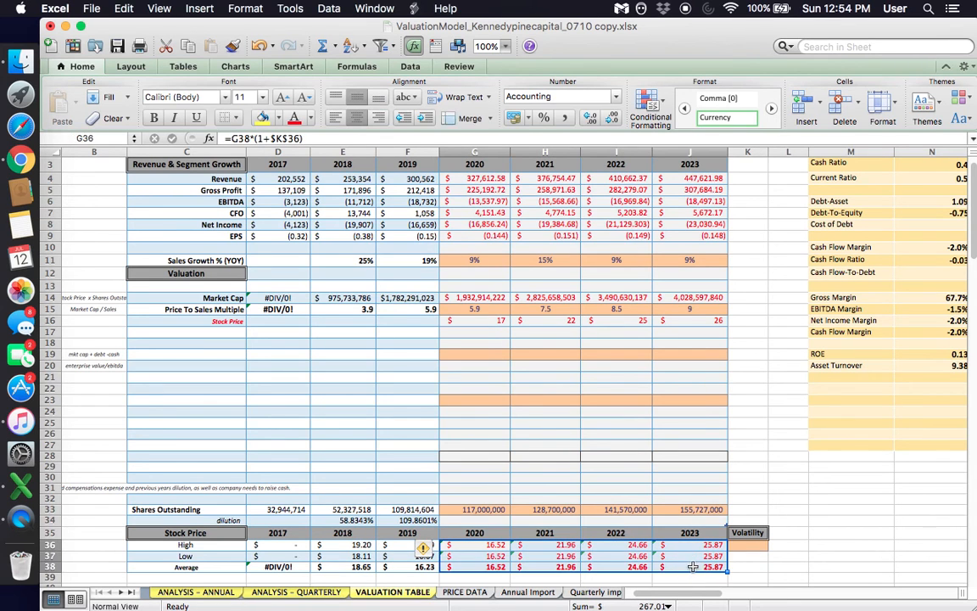
click(380, 475)
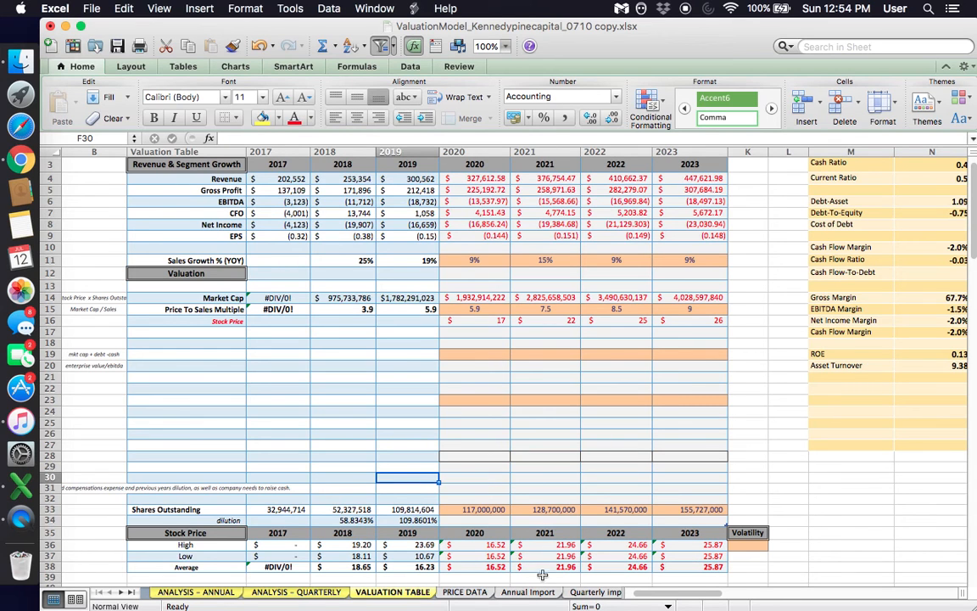
click(751, 543)
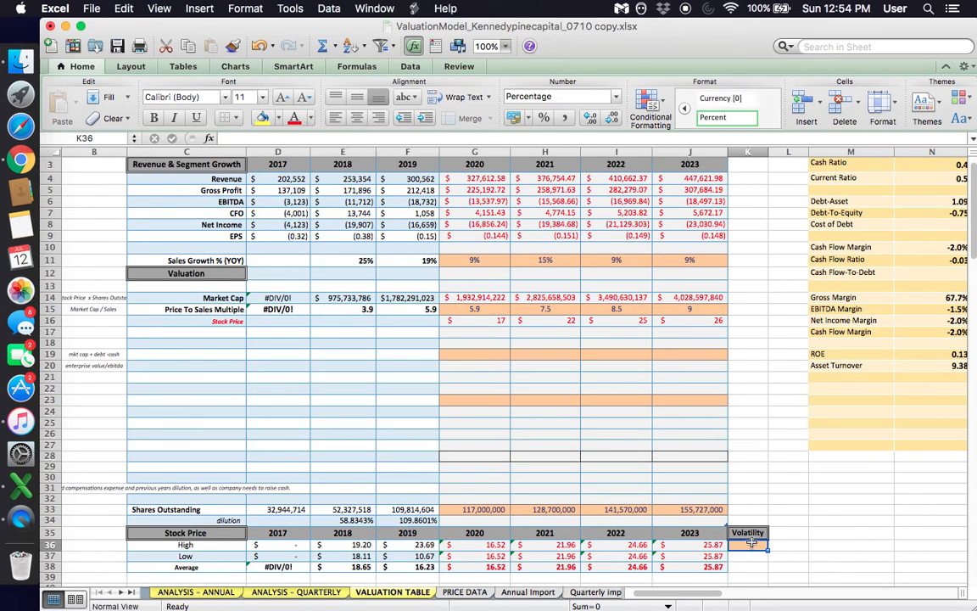
click(195, 567)
click(190, 556)
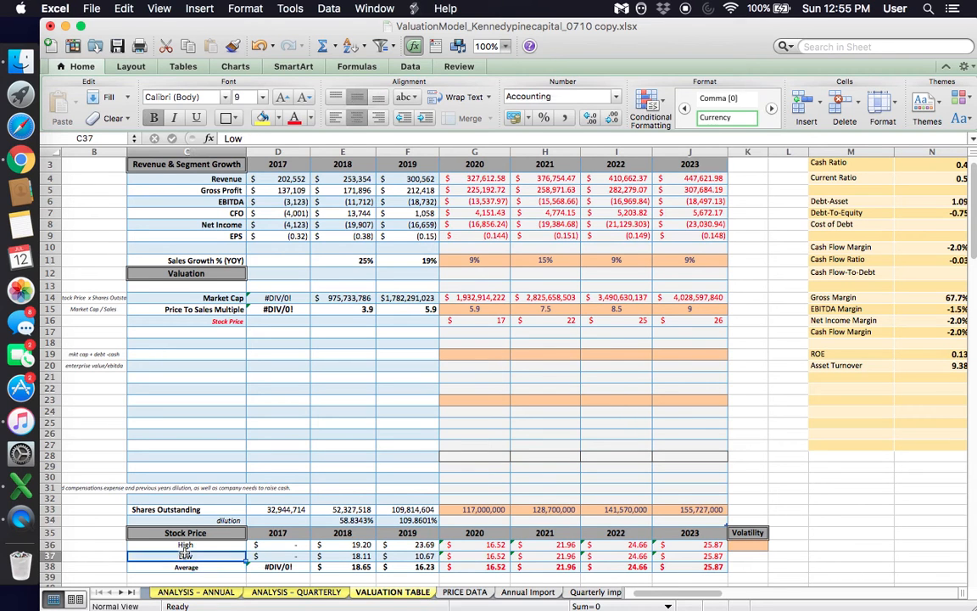
click(194, 545)
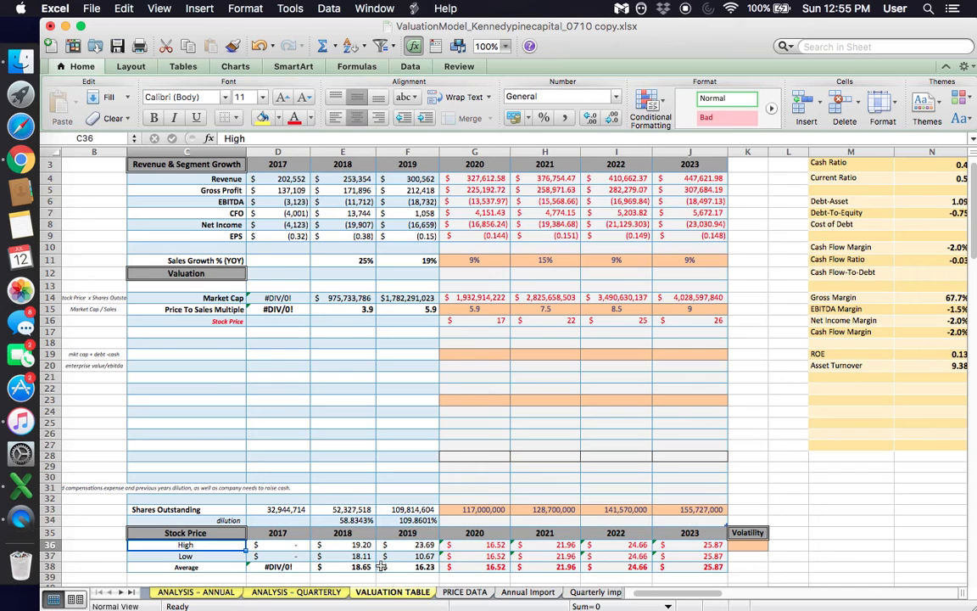
- Review the historical 2018 and 2019 columns, comparing the 2019 High and Low stock prices
click(346, 153)
click(403, 151)
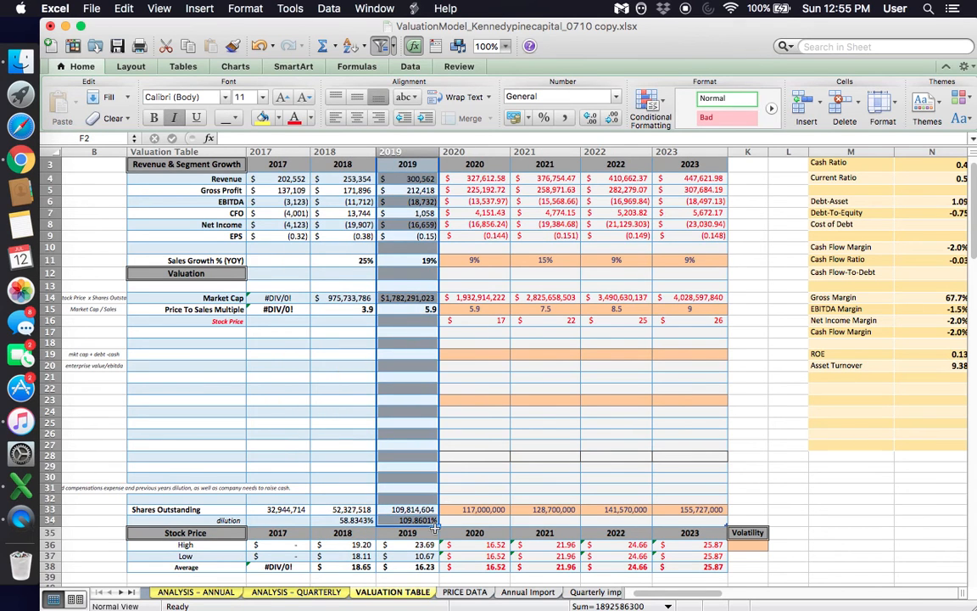
click(475, 498)
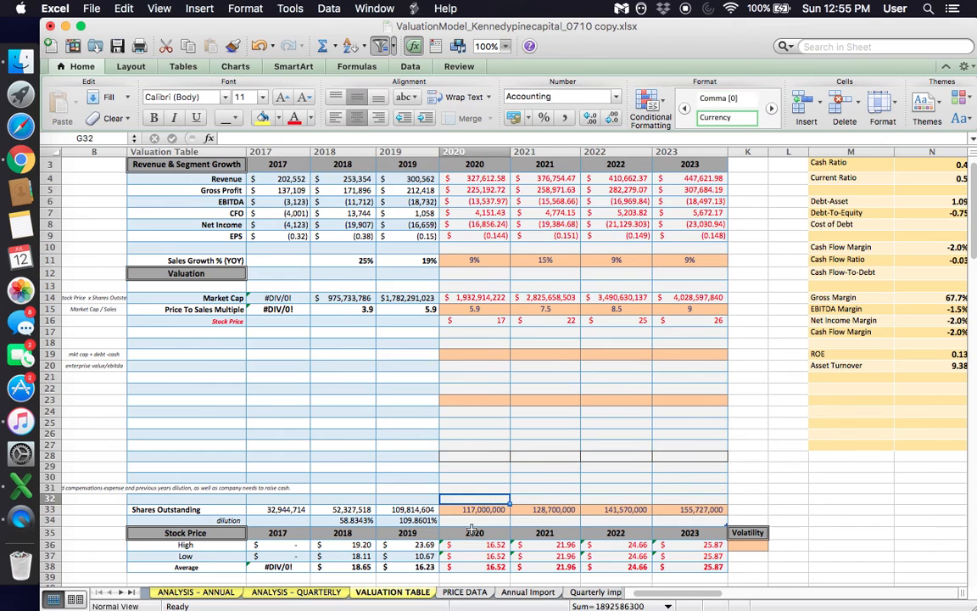
click(408, 556)
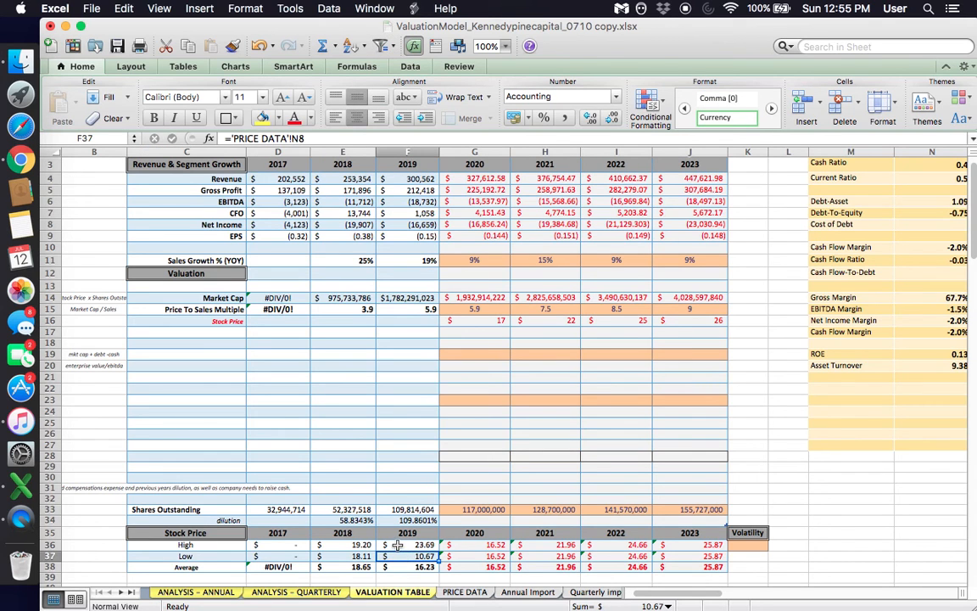
click(397, 544)
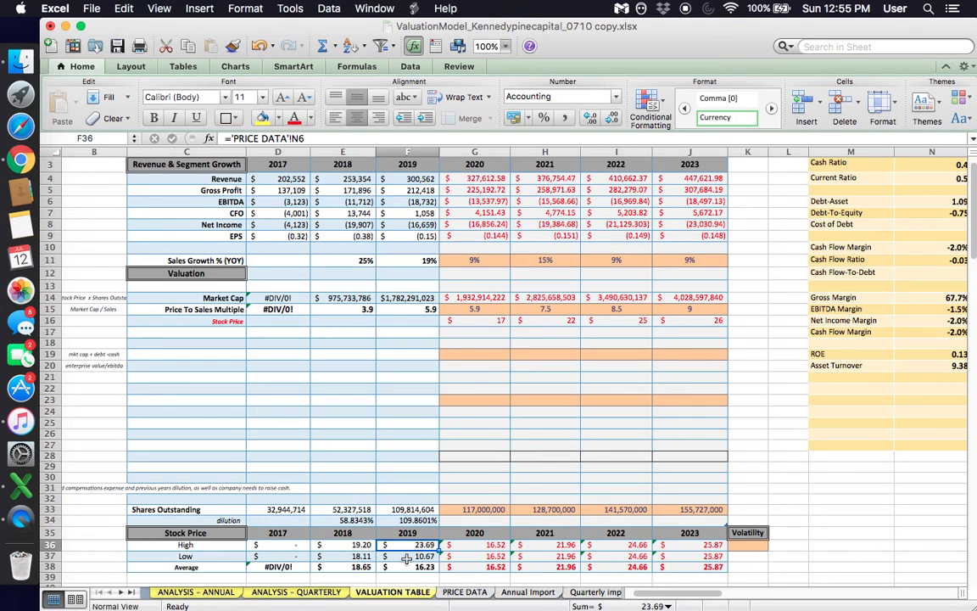
click(408, 557)
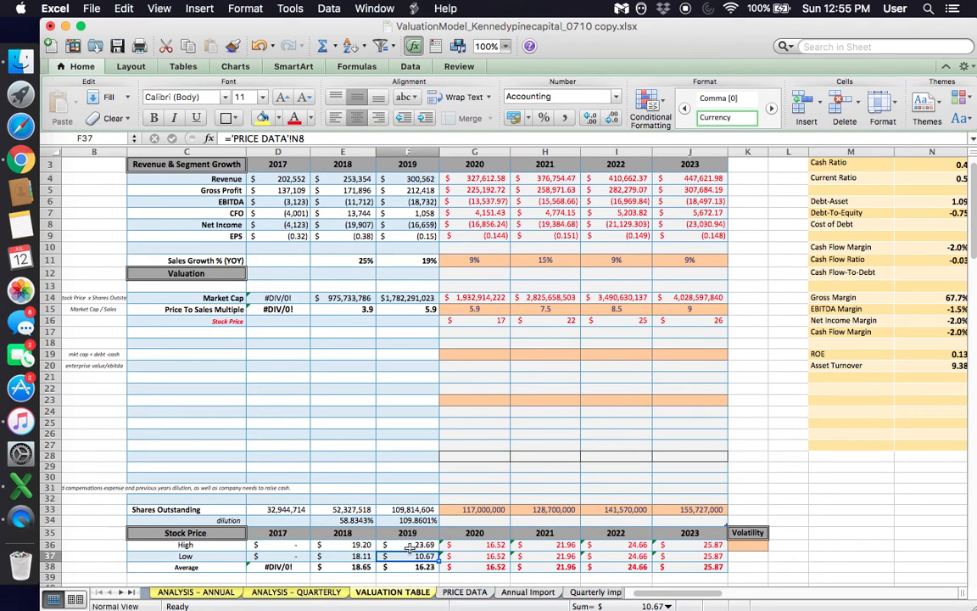
click(411, 546)
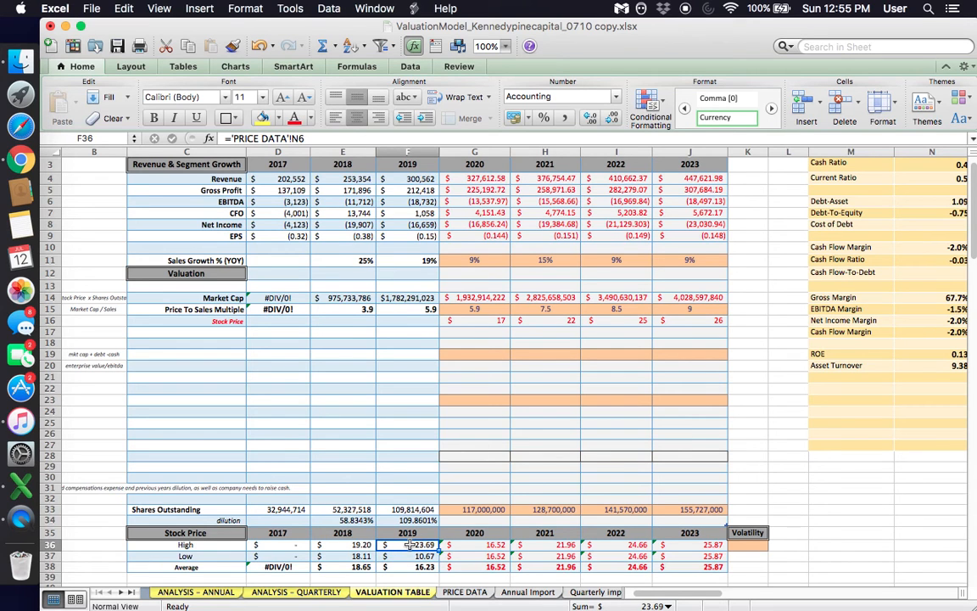
click(424, 556)
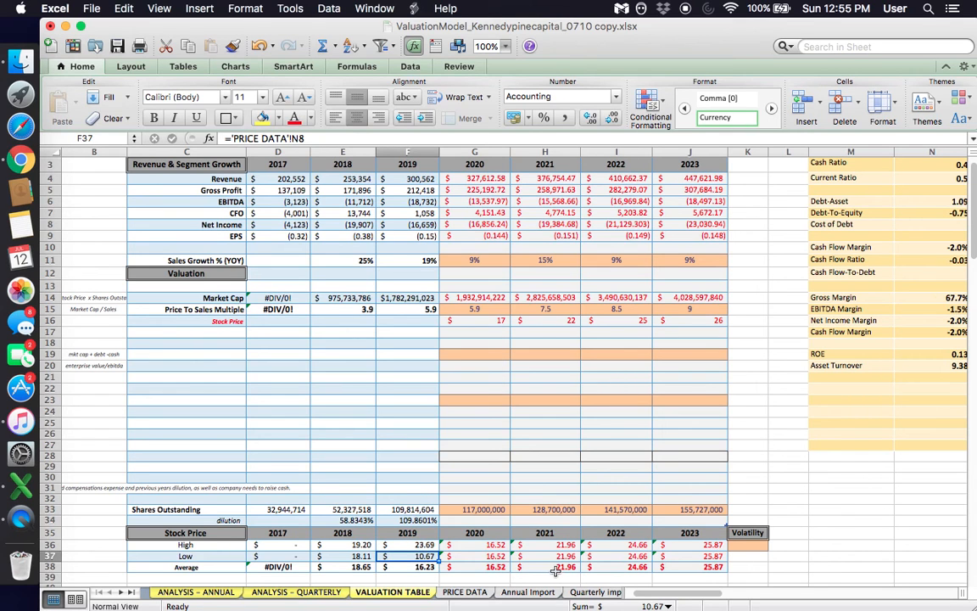
- Set the Volatility assumption in K36 to 50% for the projected High and Low stock prices
click(746, 544)
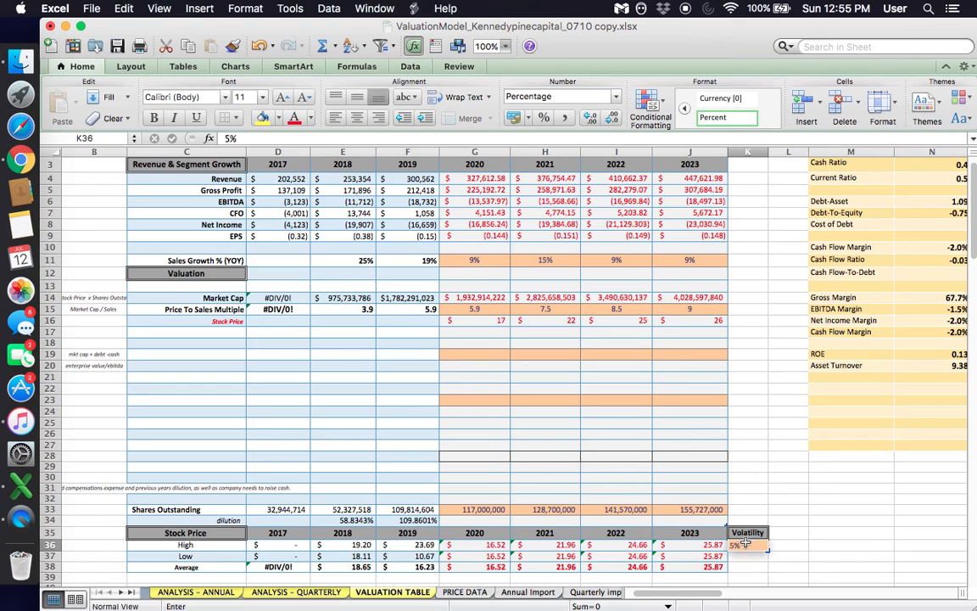
text(55)
key(BackSpace)
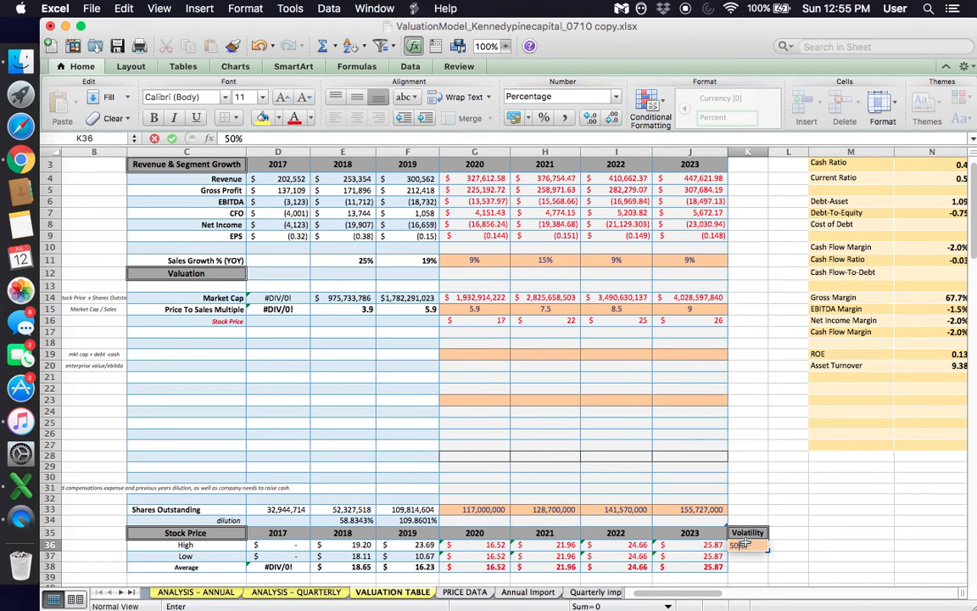
text(0)
key(Return)
scroll(592, 515, down, 1)
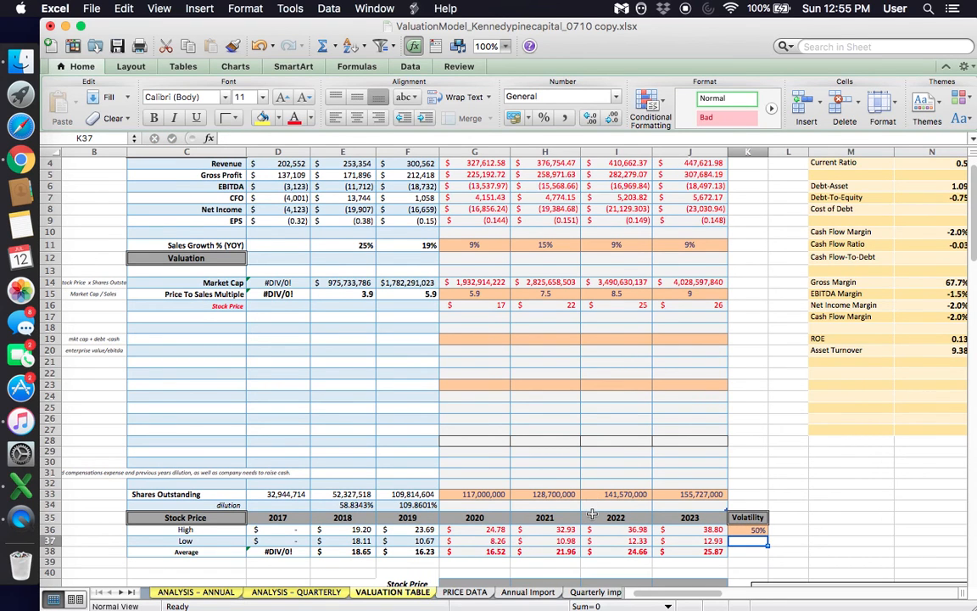
key(Up)
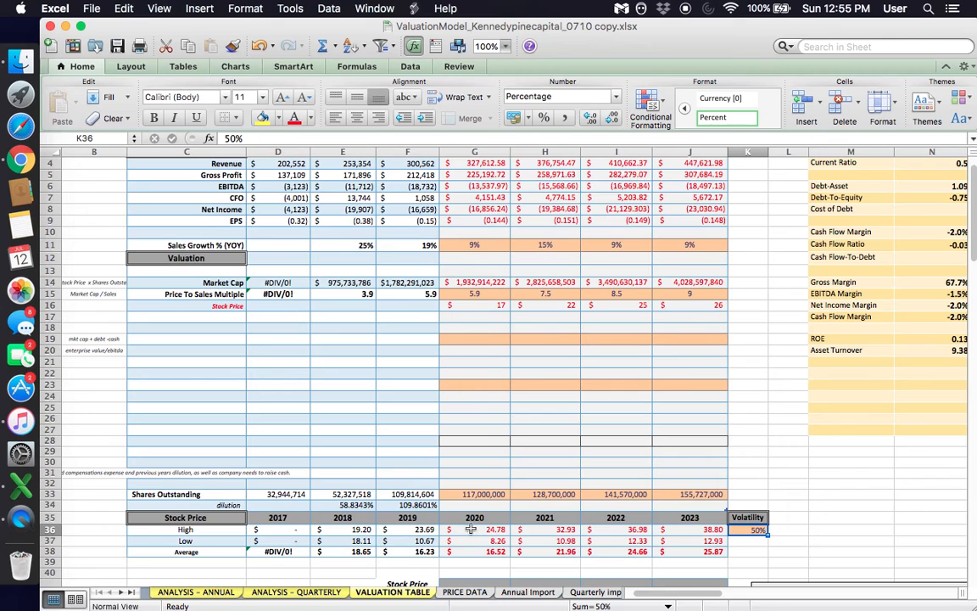
- Inspect the formulas behind the 2021 High, Low and Average stock prices in H36:H38
click(544, 540)
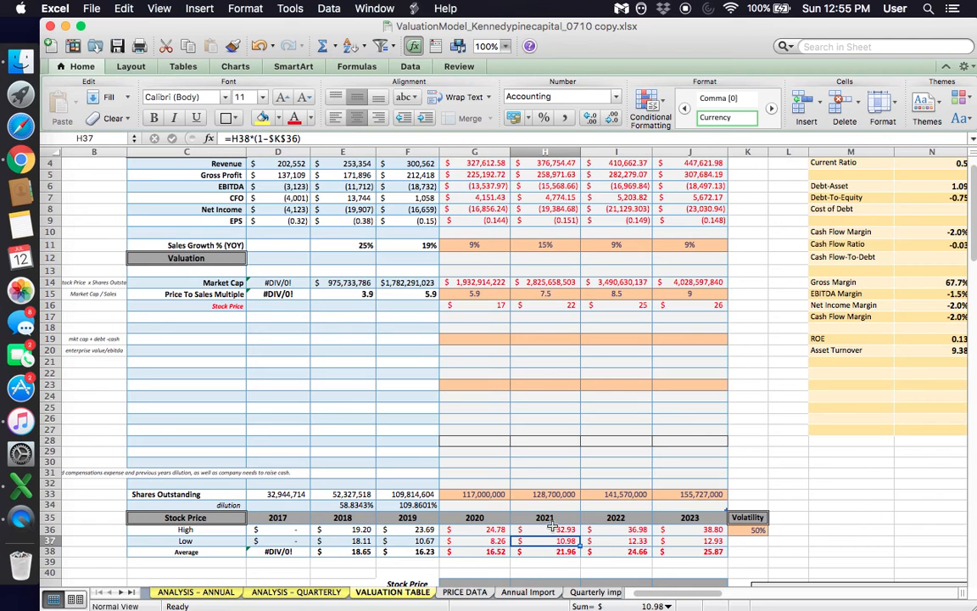
click(552, 530)
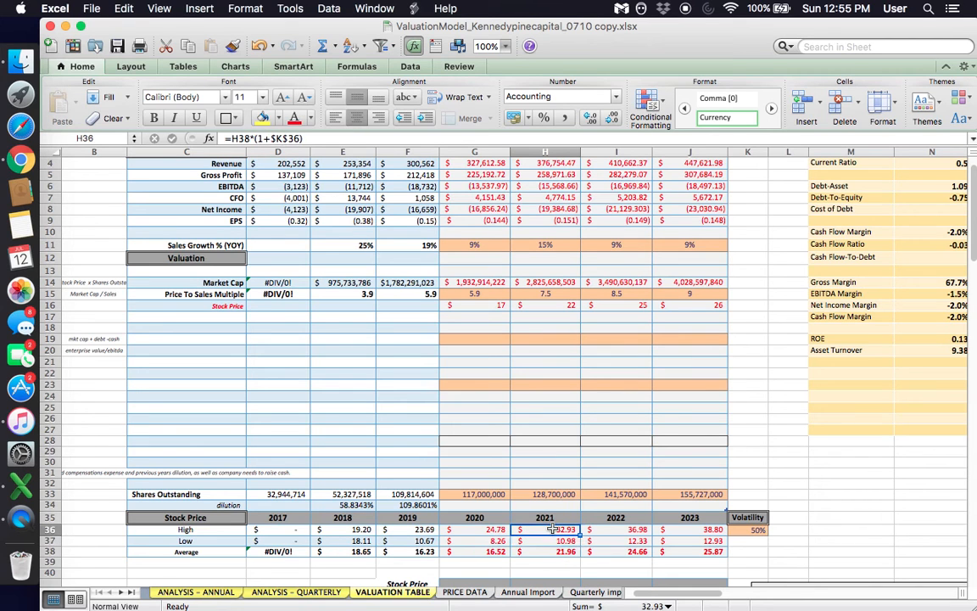
key(Down)
key(Down)
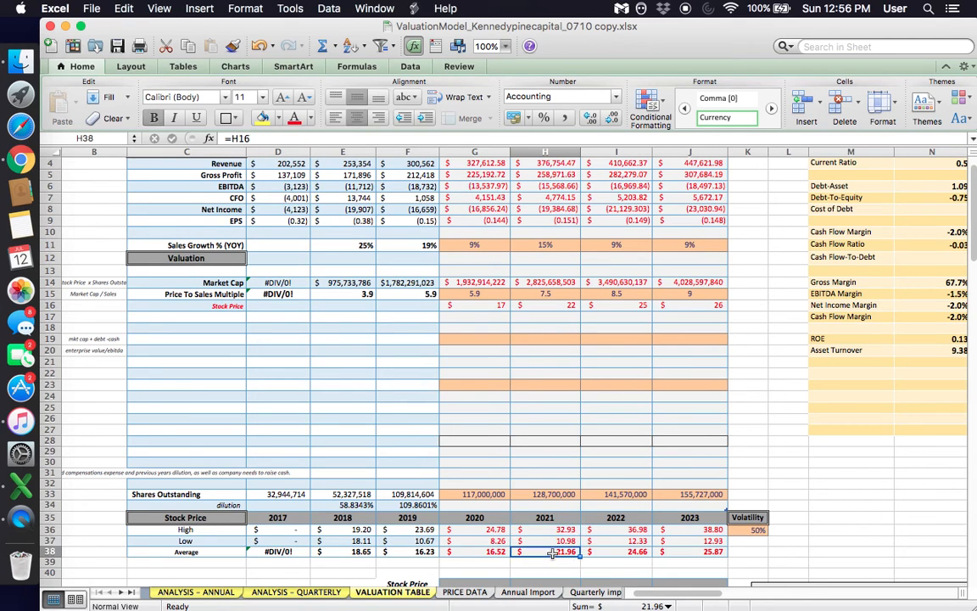
drag(556, 529, 562, 552)
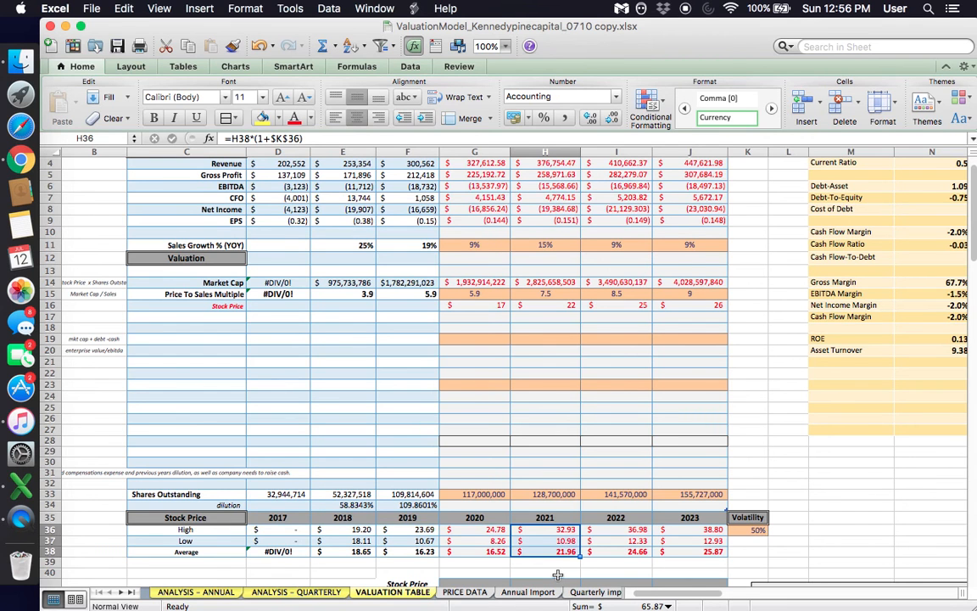
- Review the Stock Price Forecast table and the 3-Year Forecast chart below the Stock Price section
scroll(558, 575, down, 3)
click(608, 458)
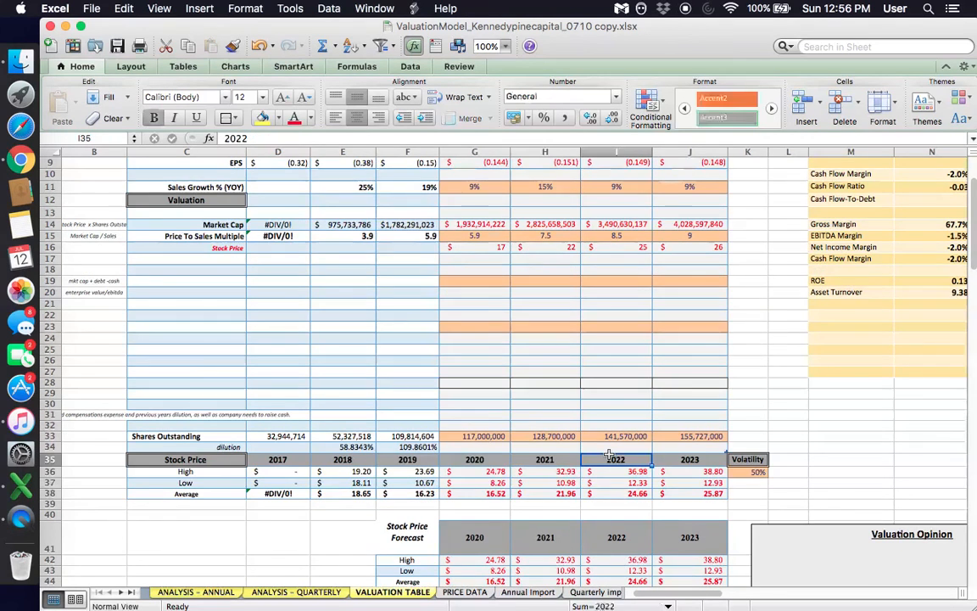
scroll(609, 458, down, 10)
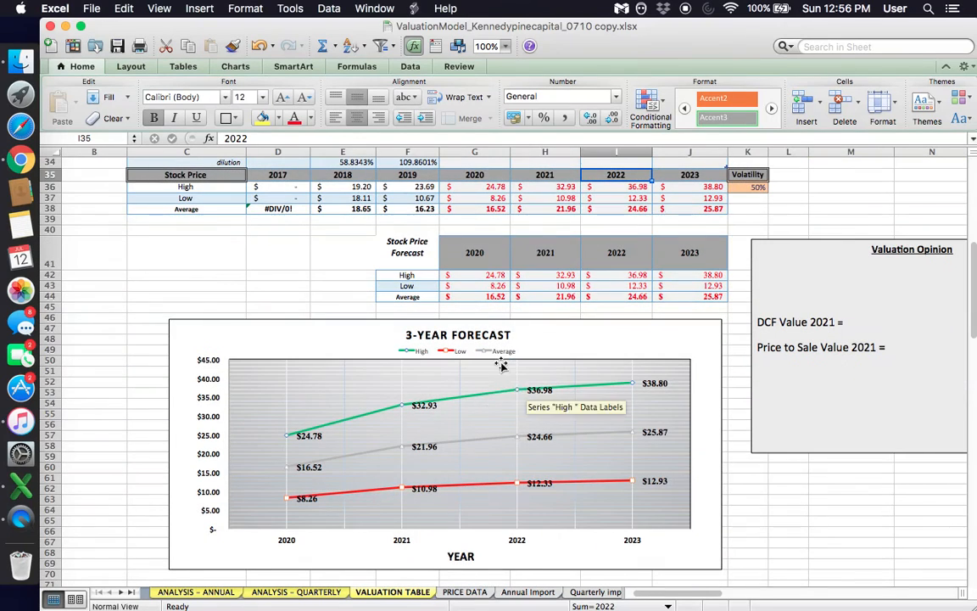
scroll(523, 434, down, 3)
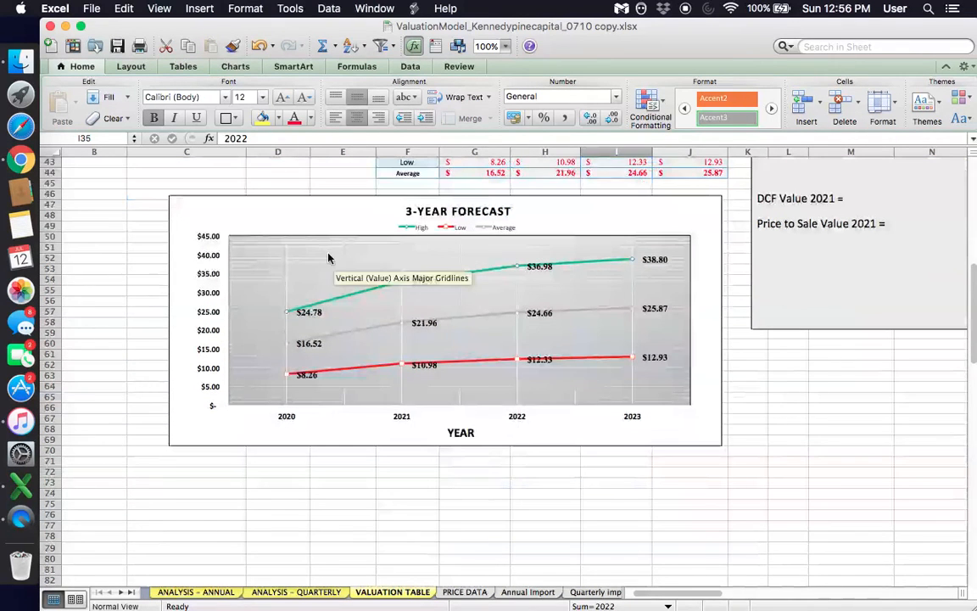
click(293, 223)
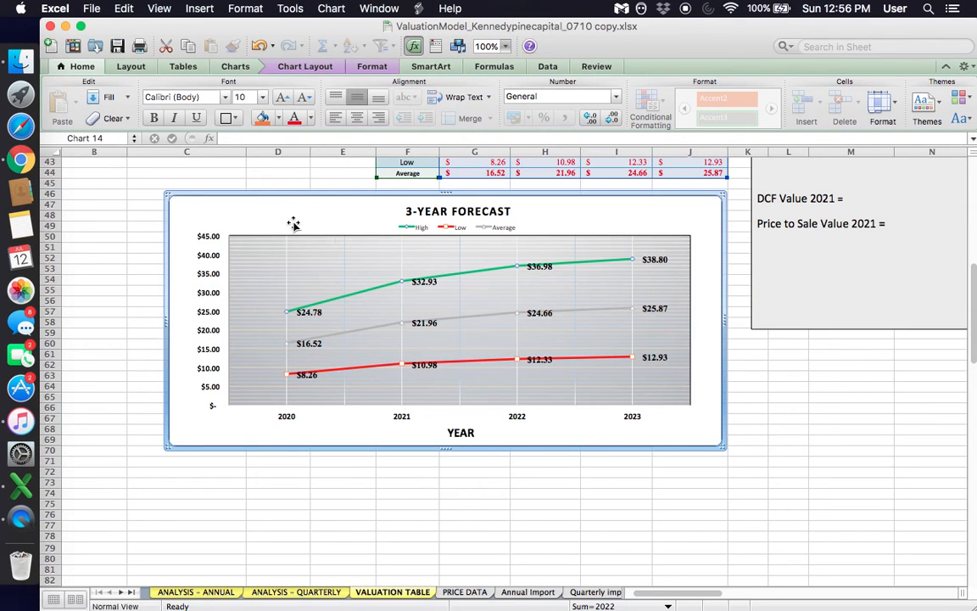
click(650, 498)
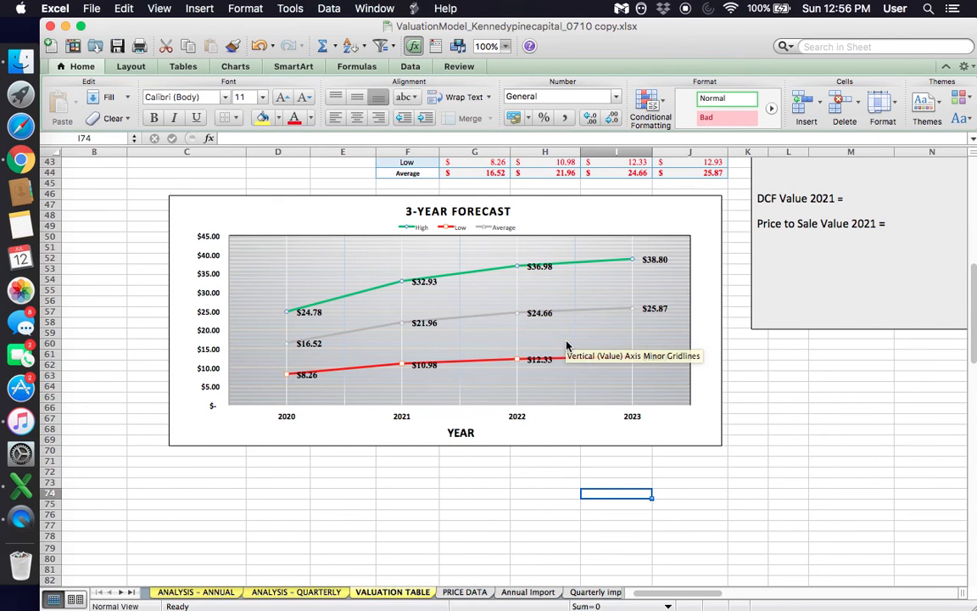
click(317, 209)
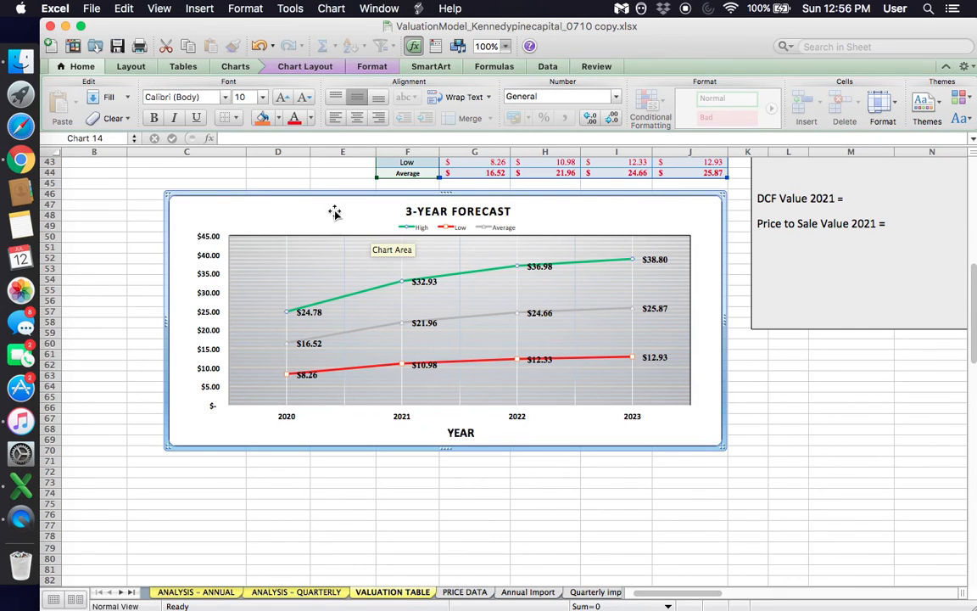
- Review the projected Market Cap, Price To Sales Multiple and Sales Growth % rows for 2020 to 2023
scroll(334, 212, up, 10)
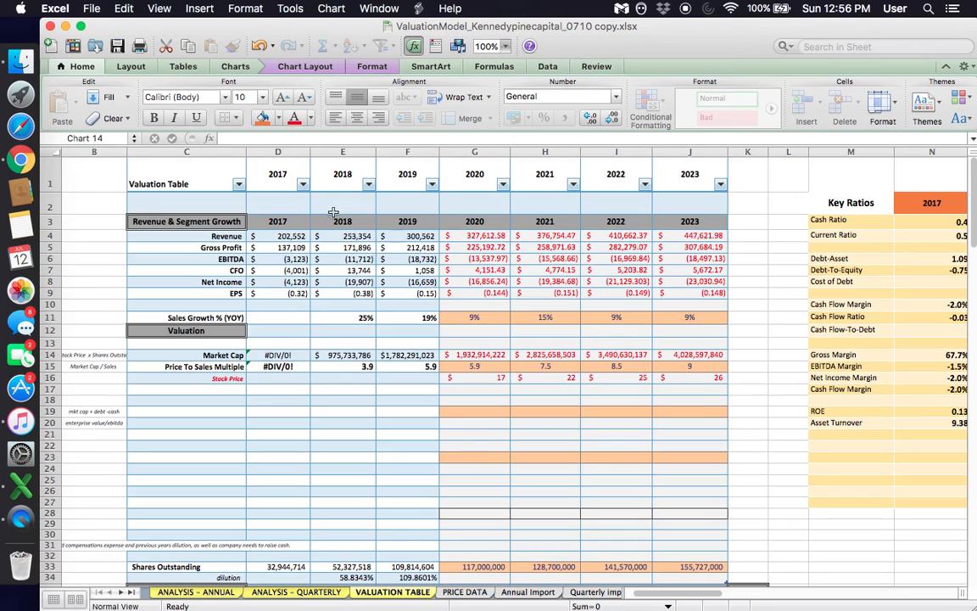
click(475, 477)
drag(586, 341, 679, 354)
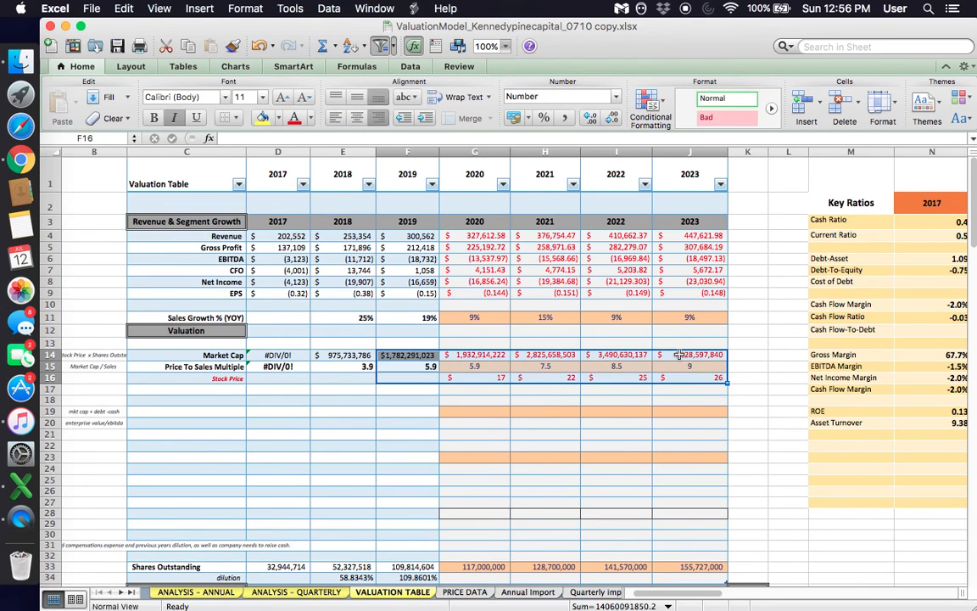
scroll(680, 354, down, 3)
click(554, 325)
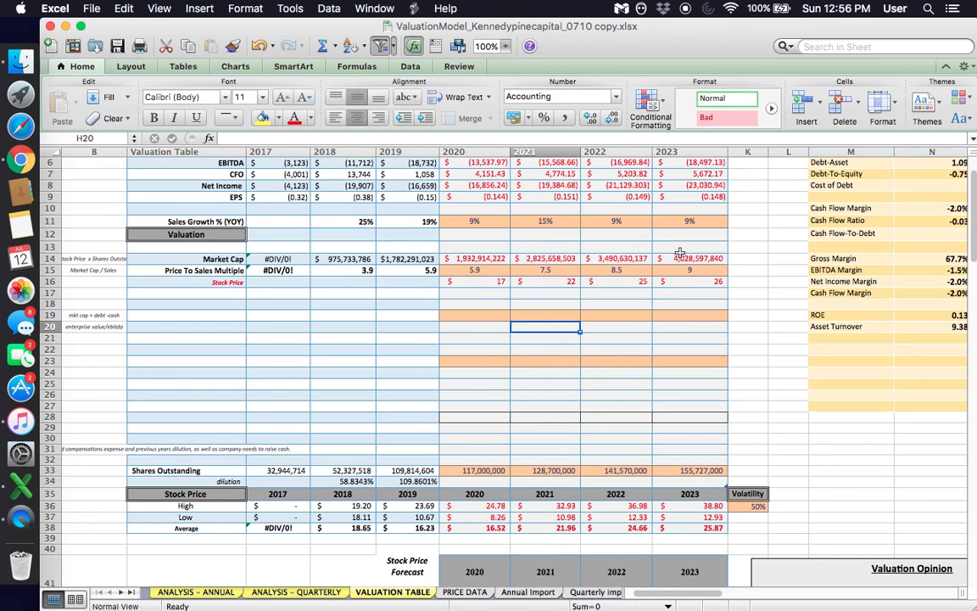
drag(471, 221, 707, 230)
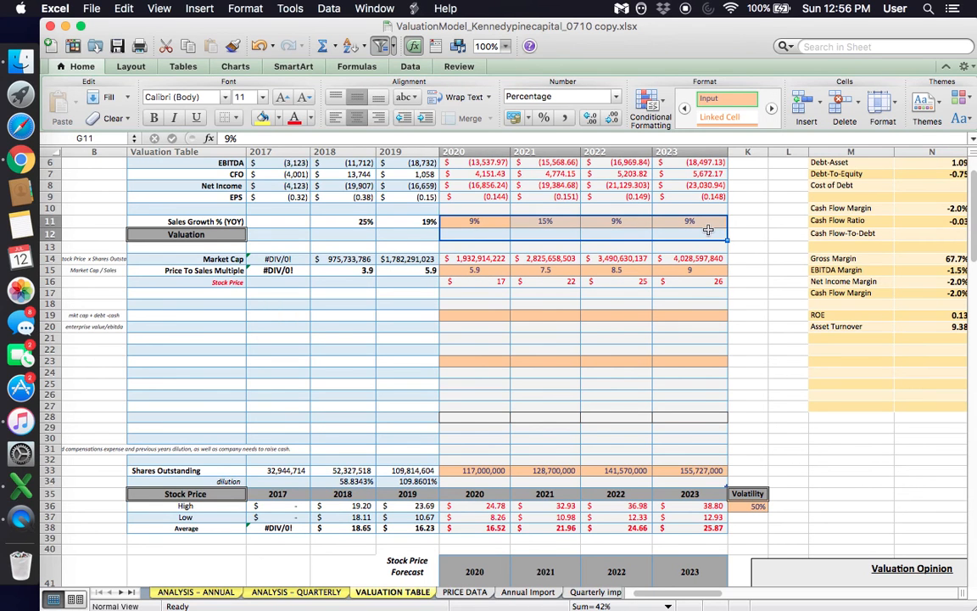
click(691, 222)
- Examine the 2021 points of the High, Low and Average series in the 3-Year Forecast chart
scroll(693, 224, down, 3)
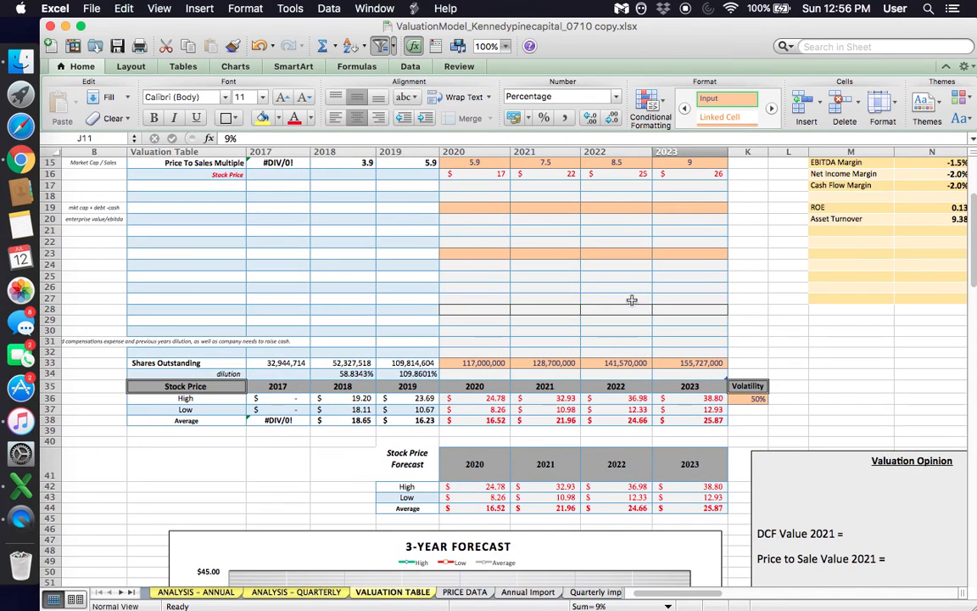
click(632, 300)
scroll(631, 299, down, 5)
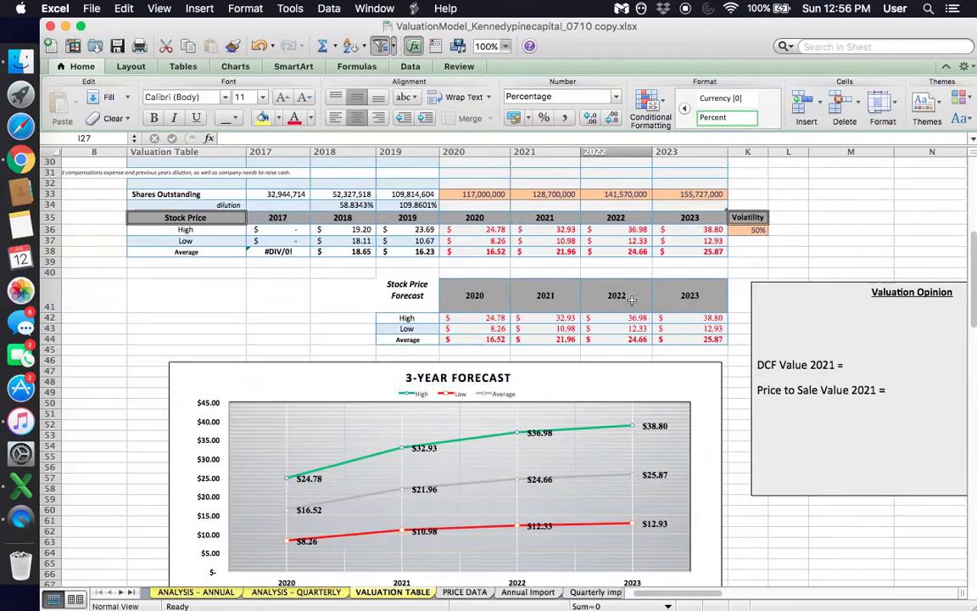
scroll(632, 301, down, 2)
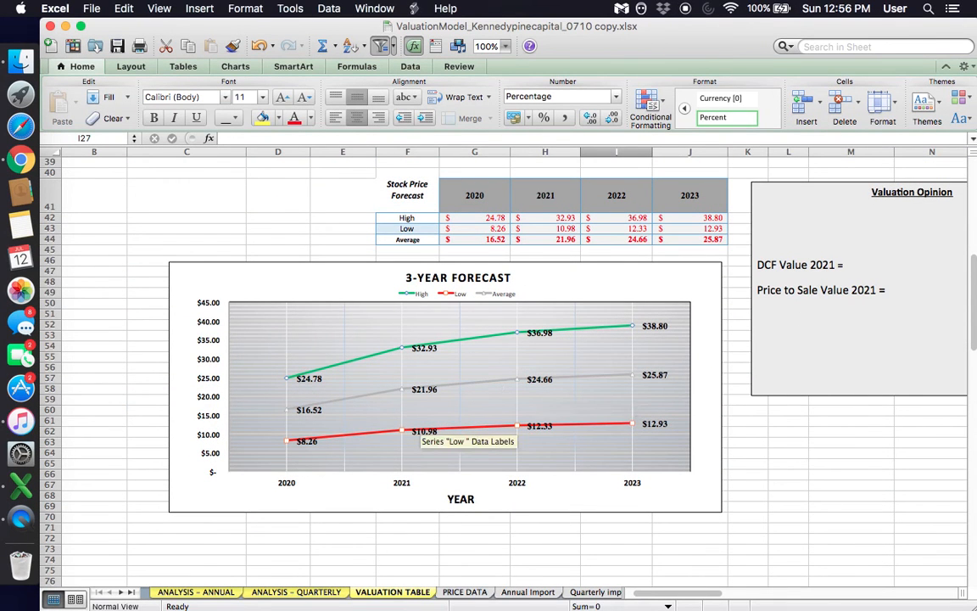
click(573, 558)
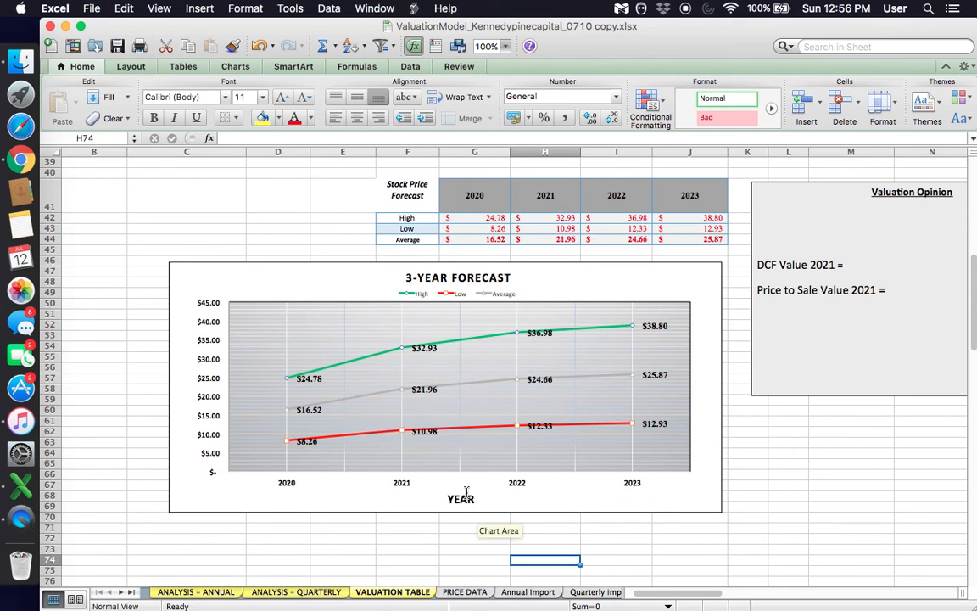
mouse_move(404, 433)
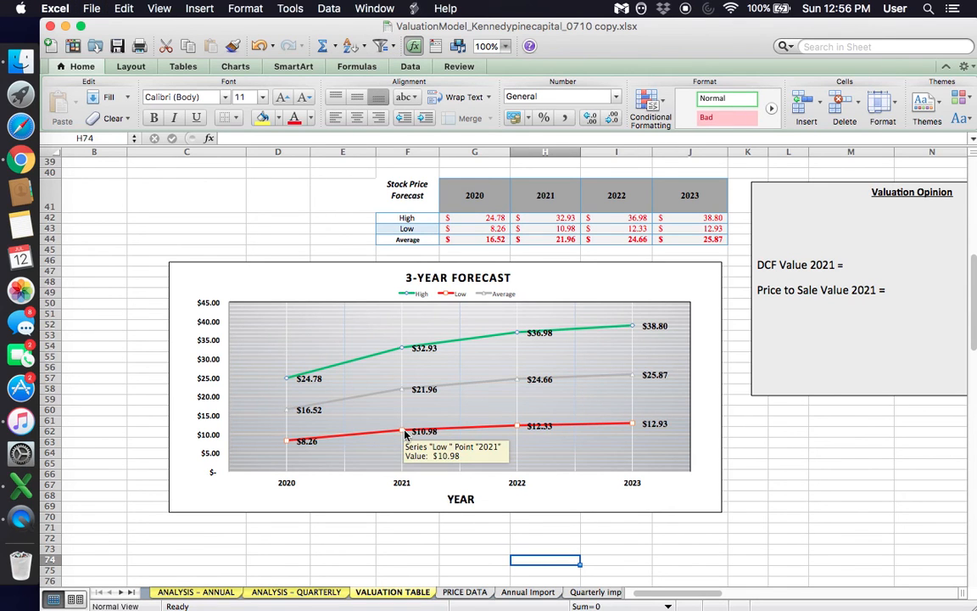
click(405, 350)
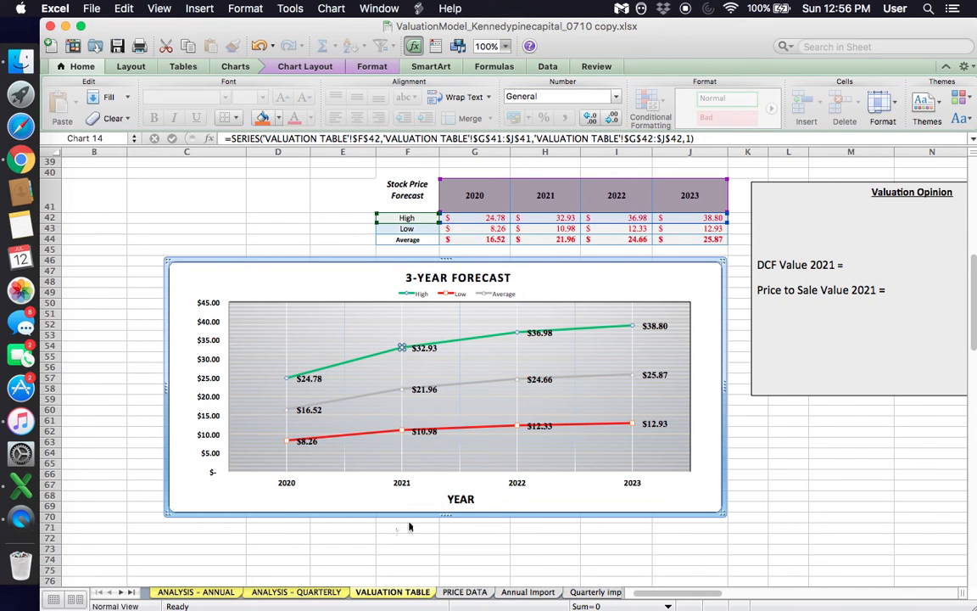
mouse_move(404, 348)
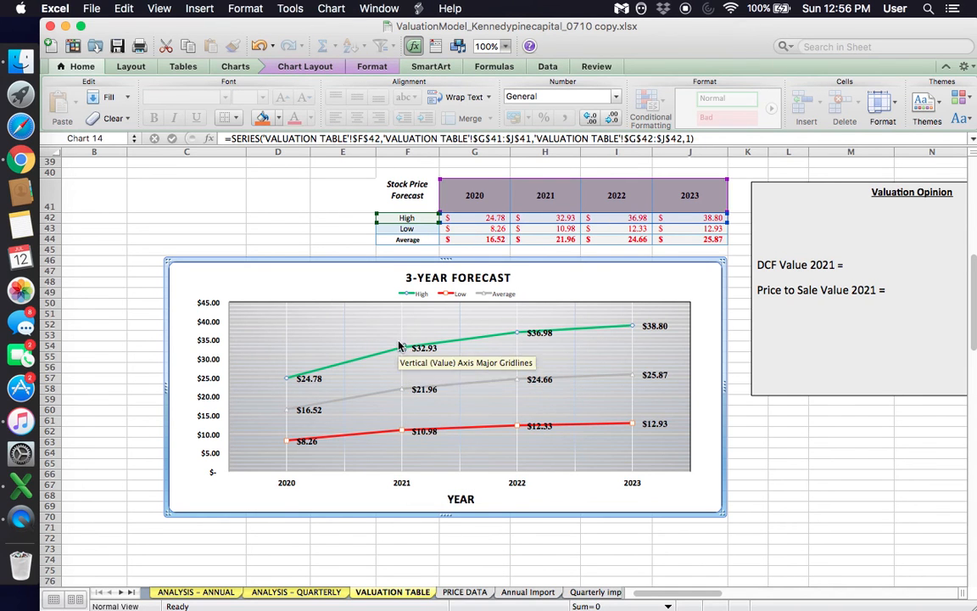
click(402, 431)
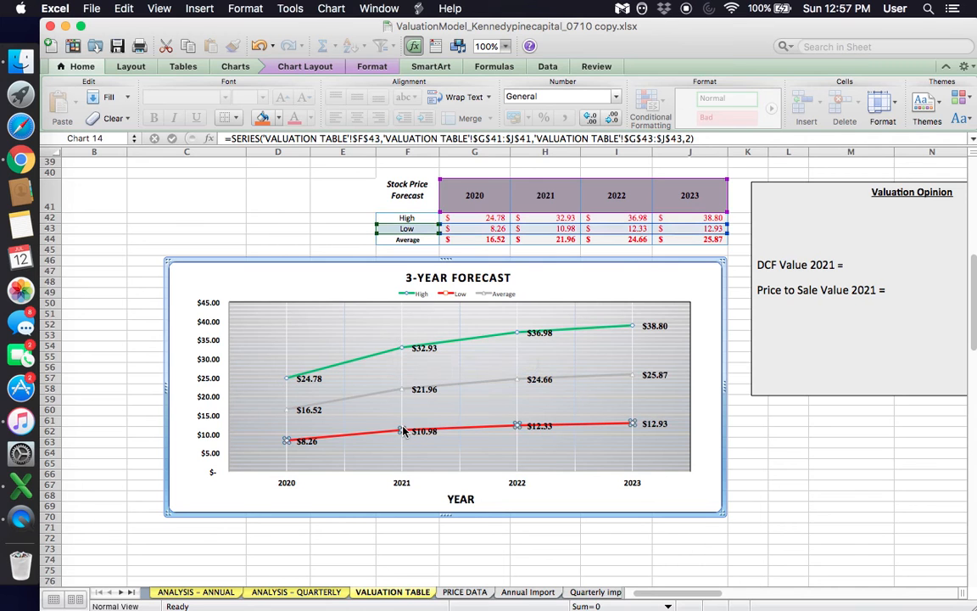
click(404, 390)
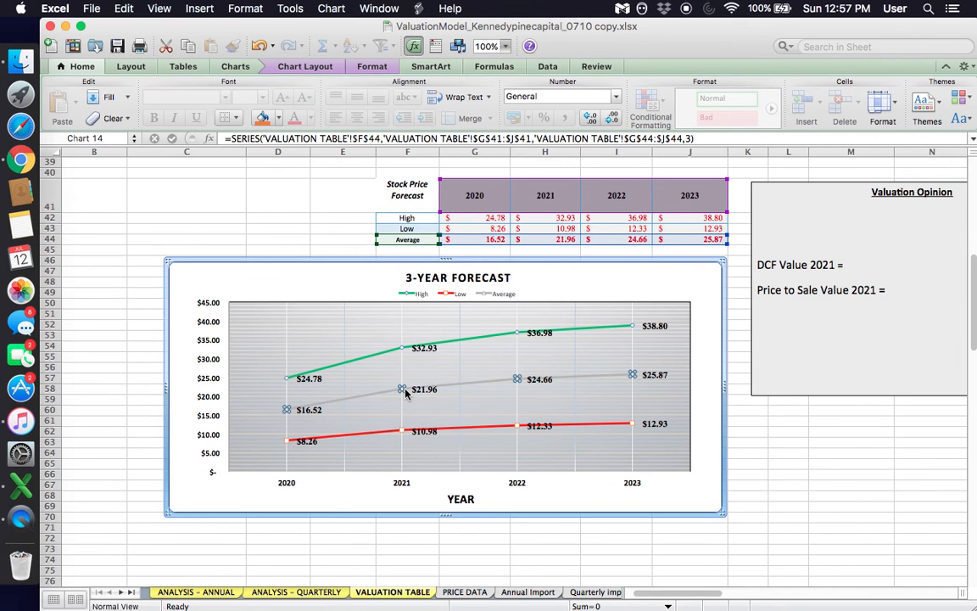
click(402, 391)
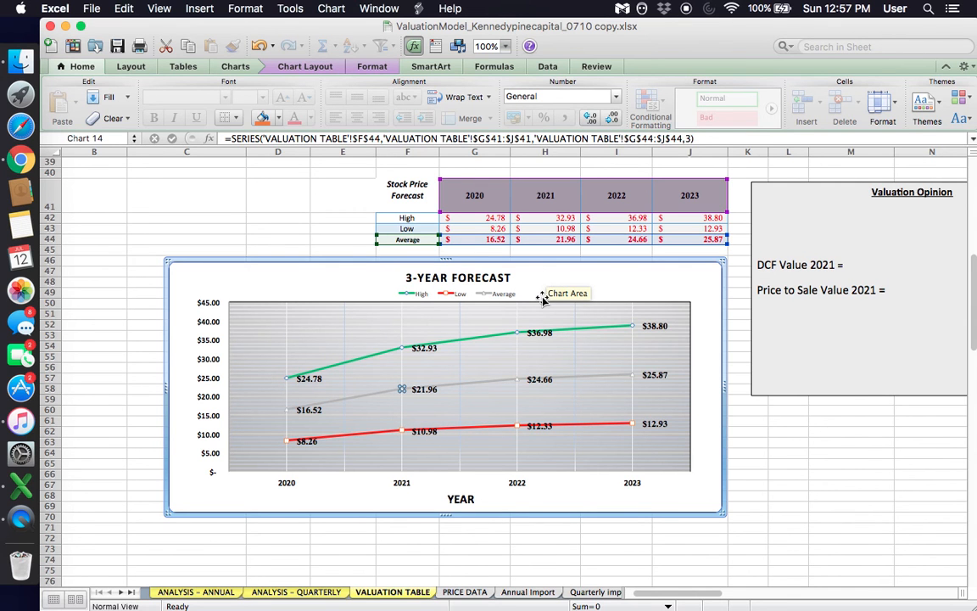
- Review the 2020 Revenue formula, Price To Sales Multiple and Shares Outstanding inputs against the resulting stock price forecast
scroll(543, 299, up, 12)
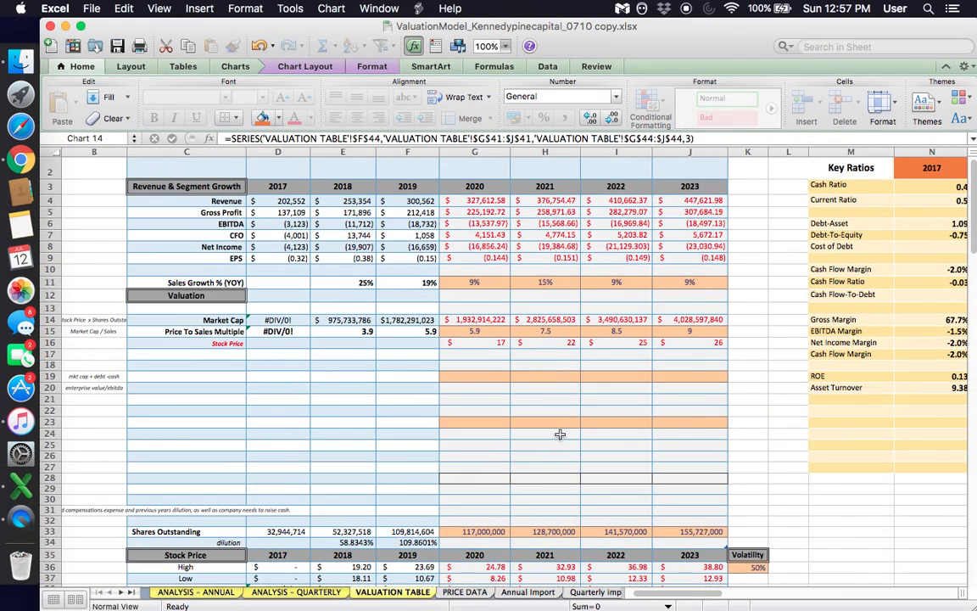
click(559, 434)
scroll(559, 435, down, 12)
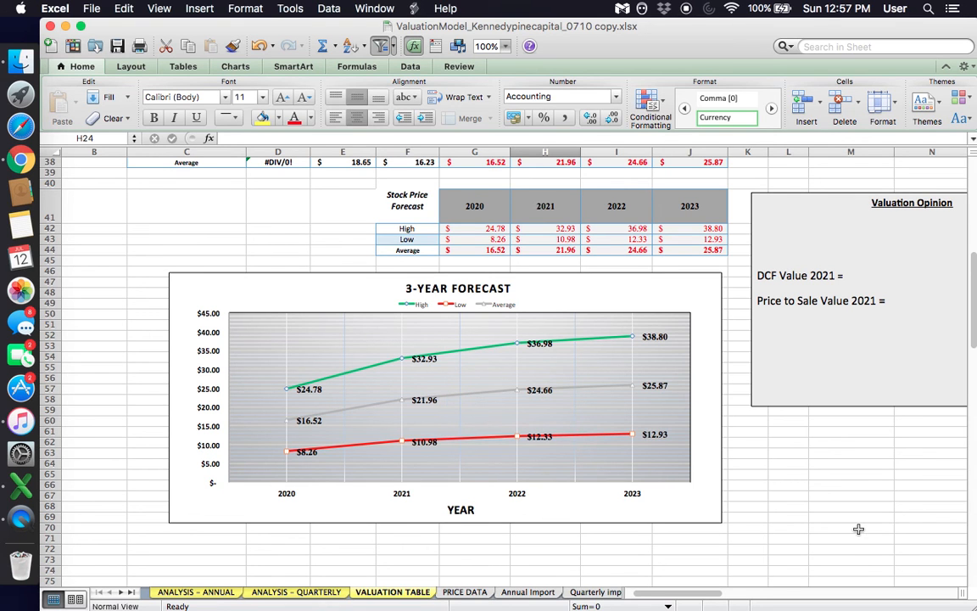
scroll(859, 529, up, 15)
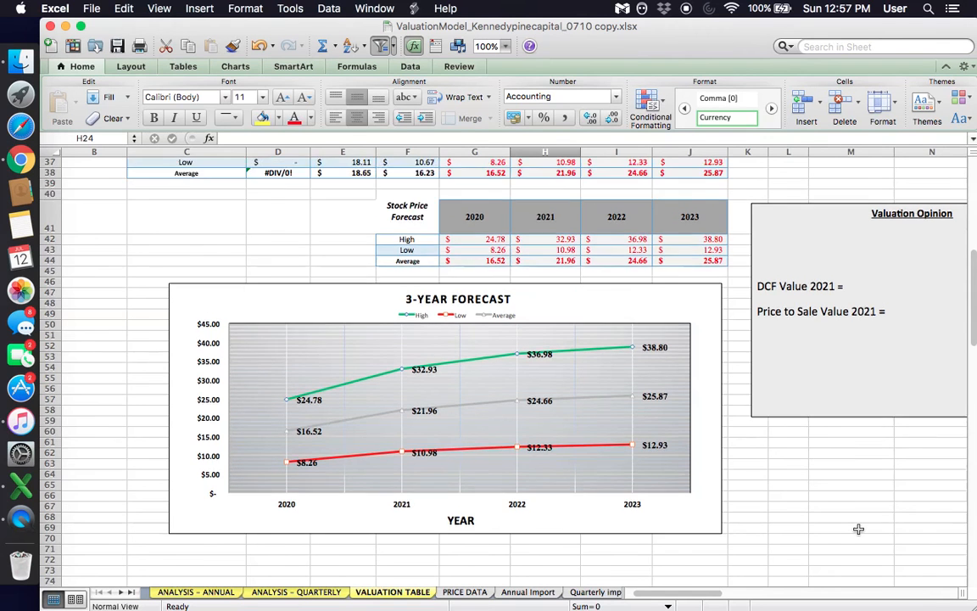
click(515, 345)
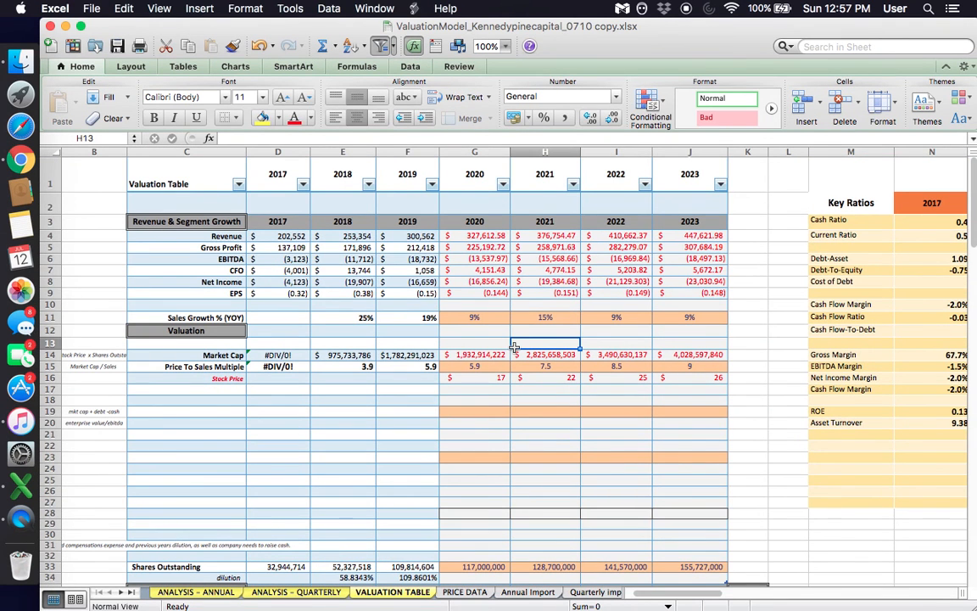
scroll(515, 346, left, 2)
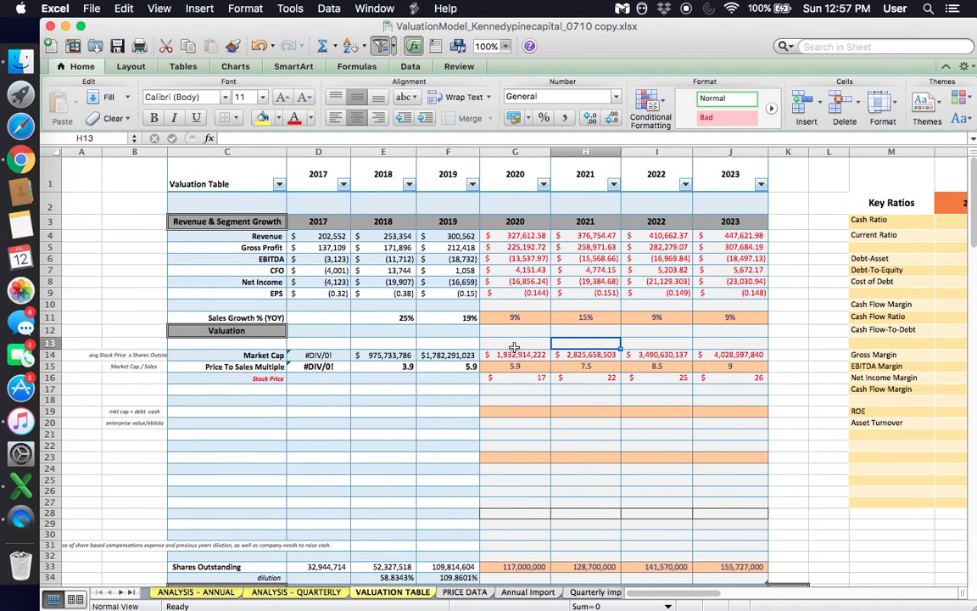
click(529, 236)
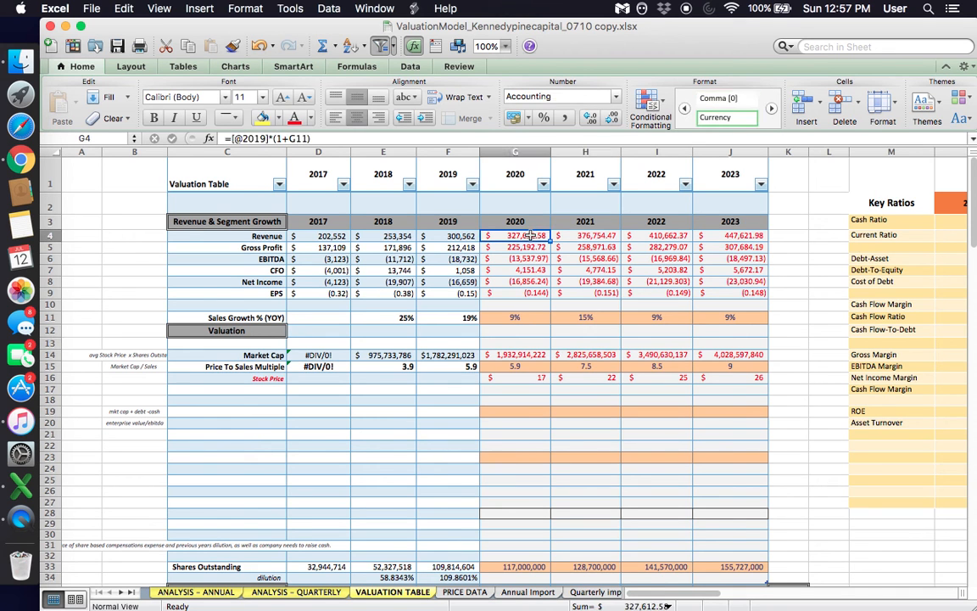
click(516, 365)
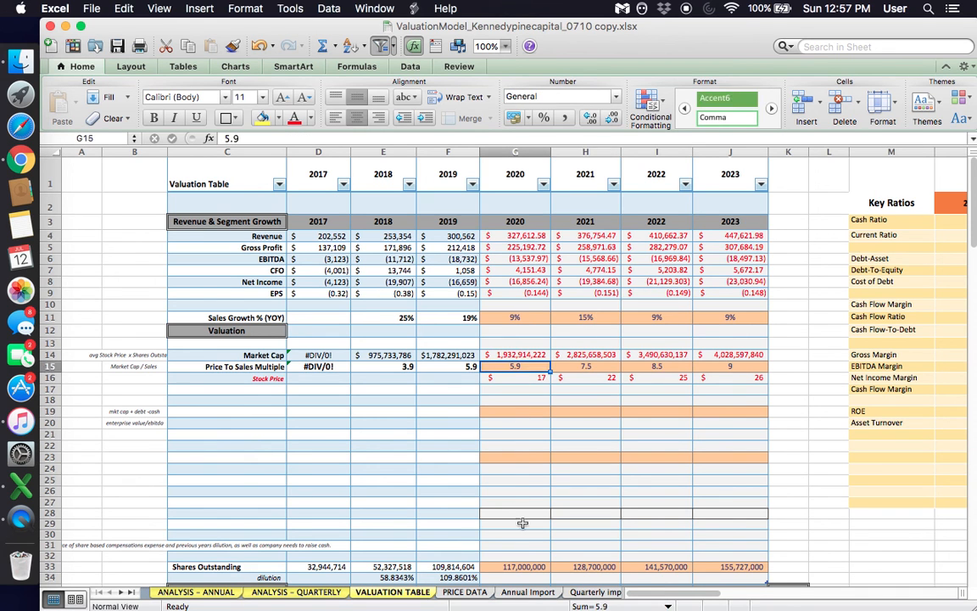
click(526, 567)
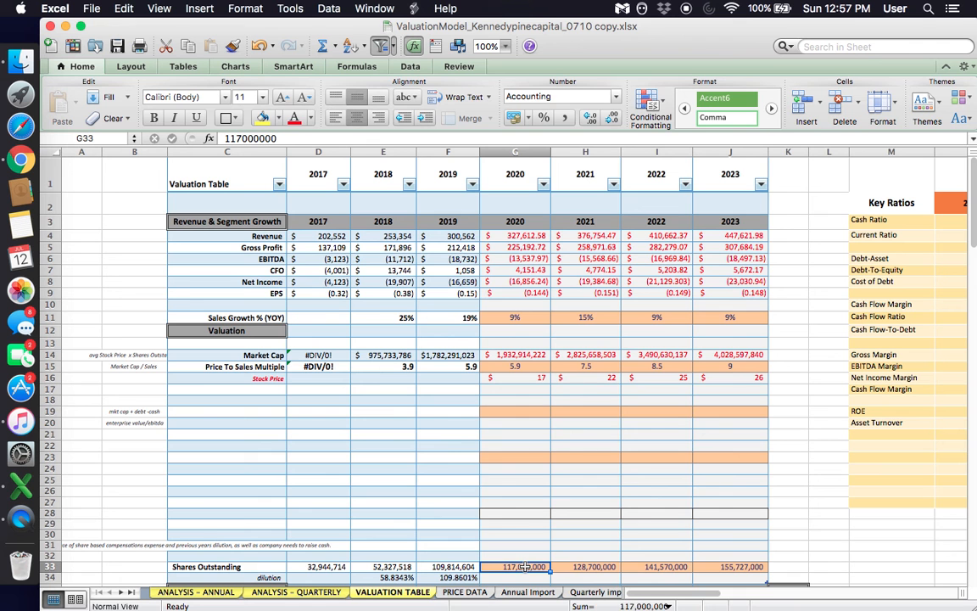
scroll(551, 522, down, 5)
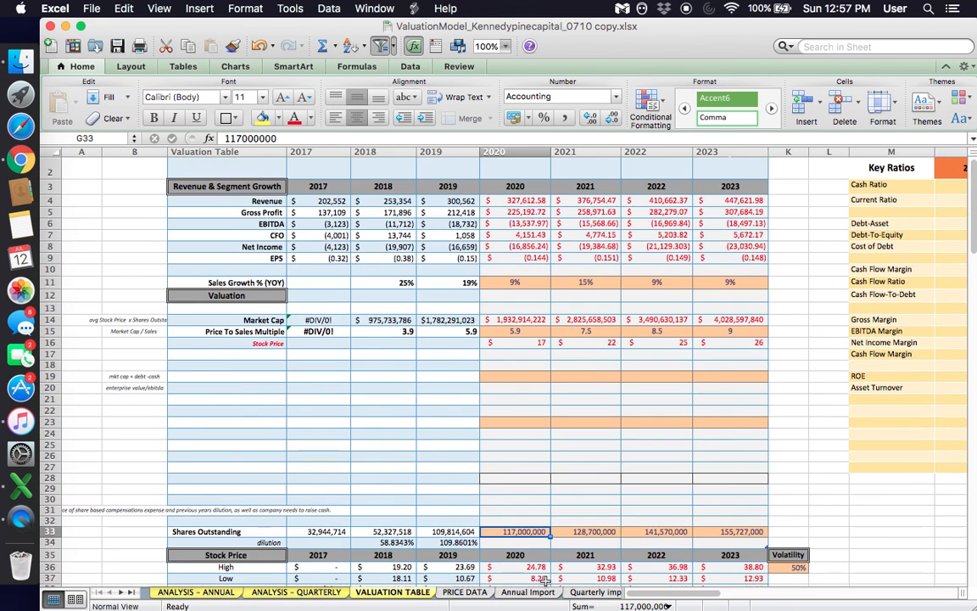
scroll(551, 543, up, 5)
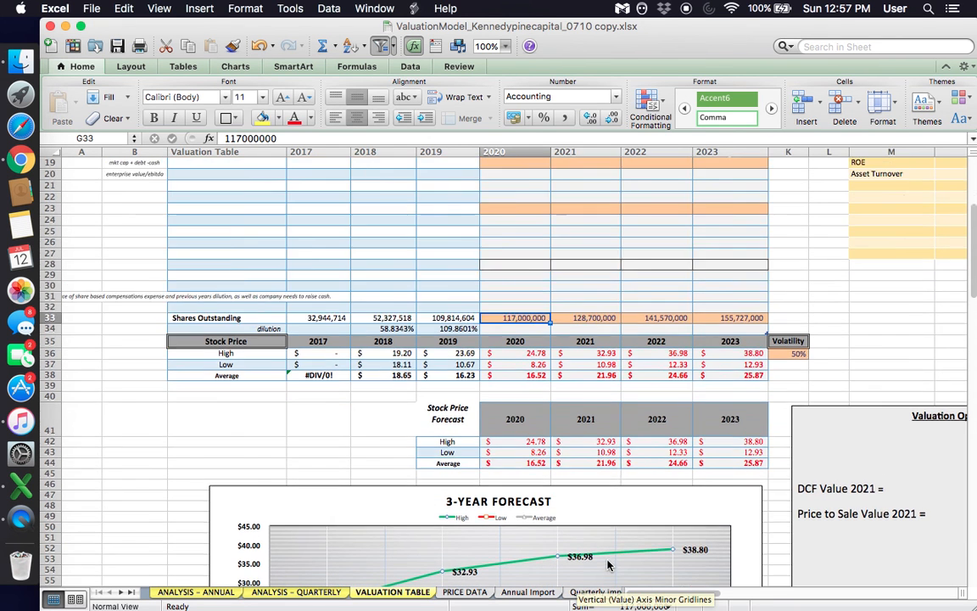
click(641, 467)
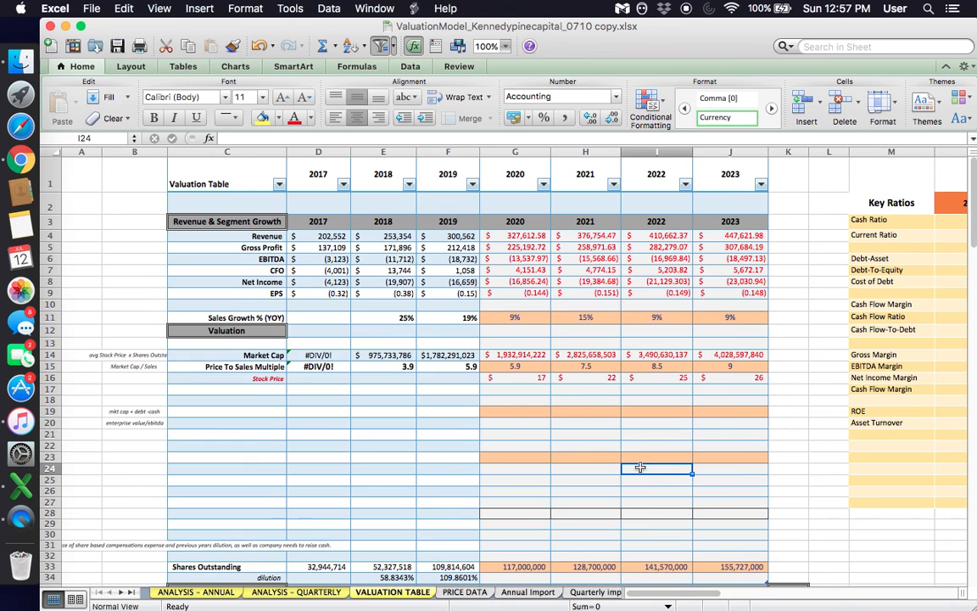
- Examine the Key Ratios table for 2017 to 2019, focusing on the Cash Ratio, Current Ratio and Debt-Asset rows
scroll(640, 467, right, 5)
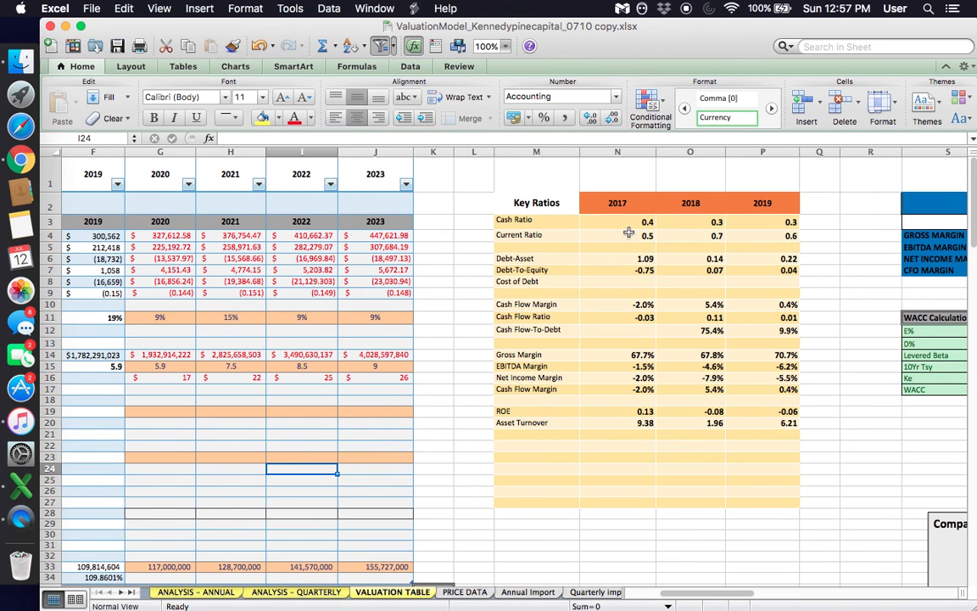
drag(646, 222, 772, 426)
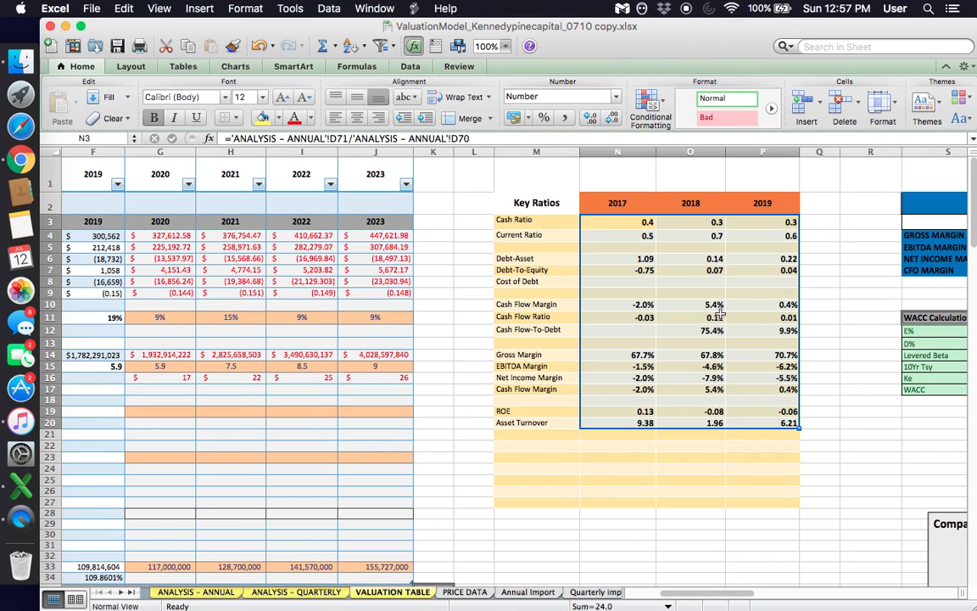
click(583, 272)
click(692, 343)
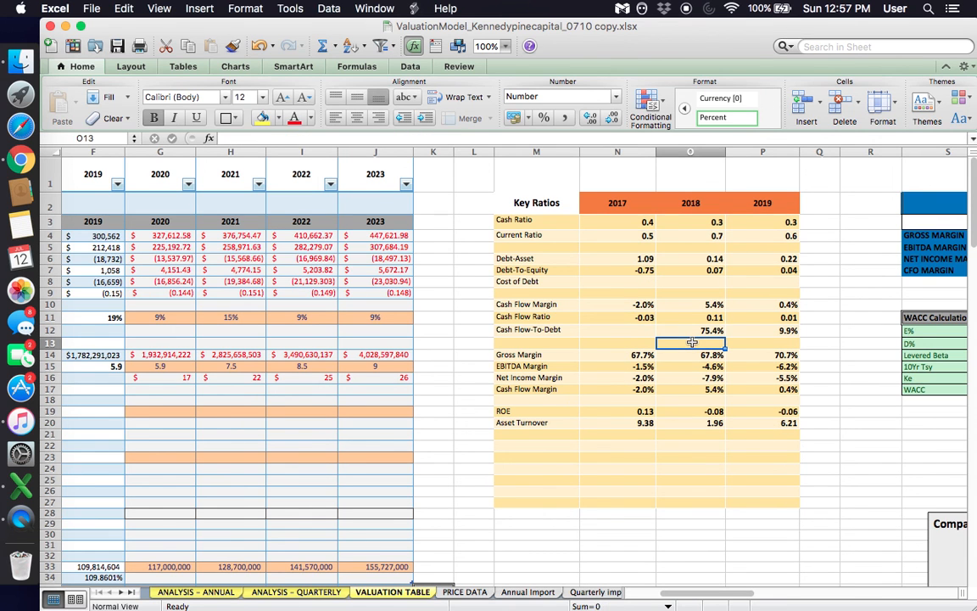
click(615, 255)
click(690, 248)
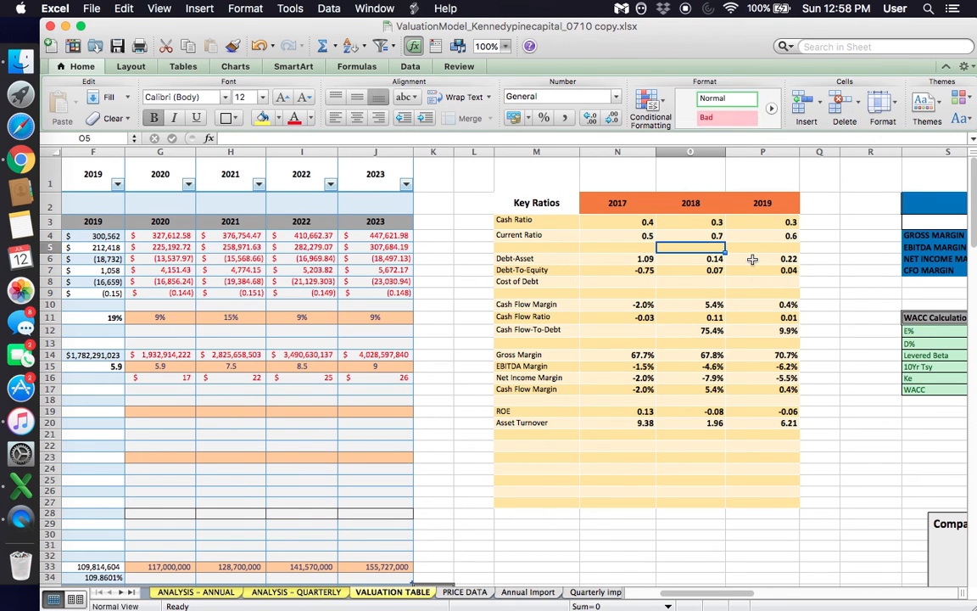
click(752, 260)
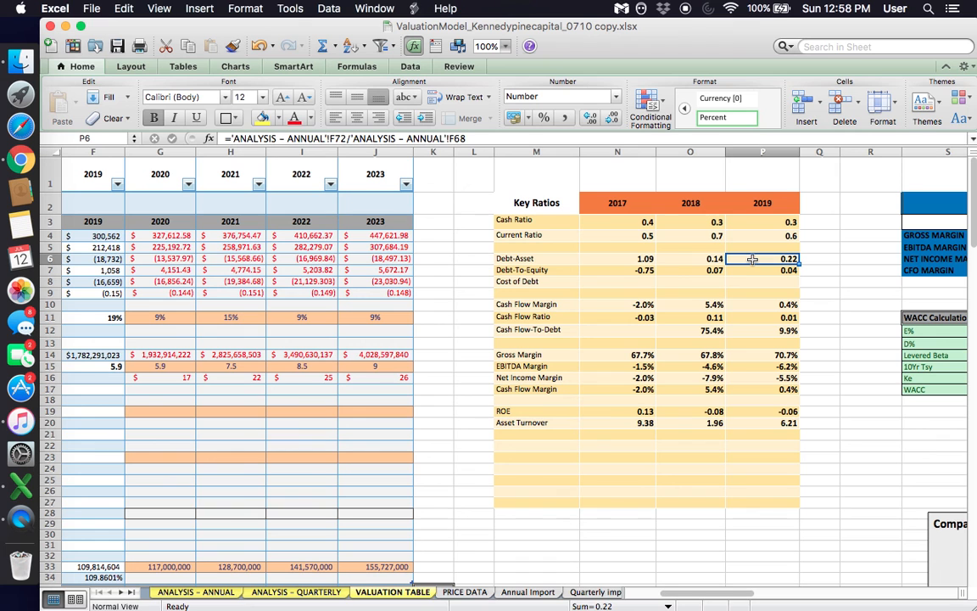
click(533, 263)
click(543, 221)
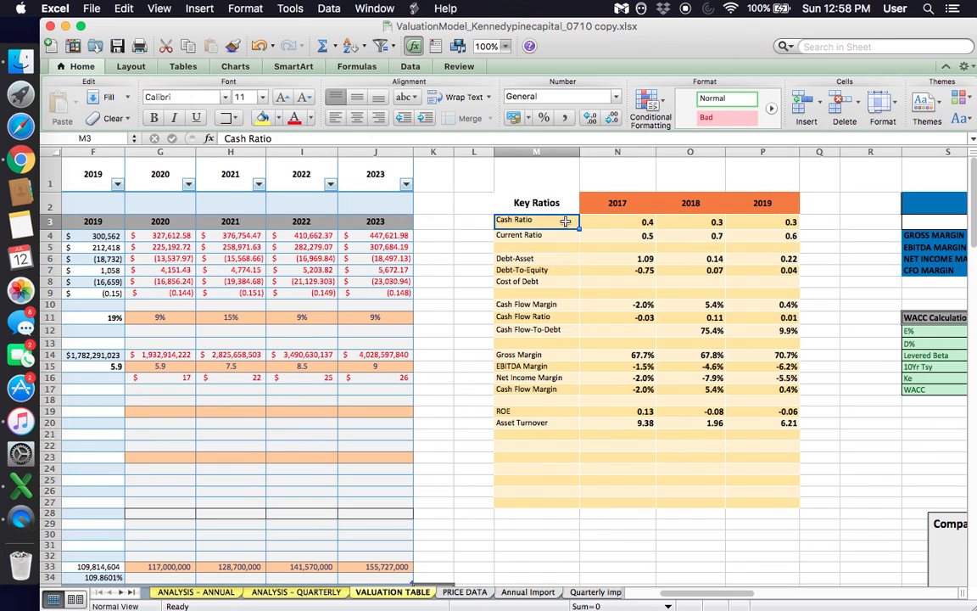
key(Down)
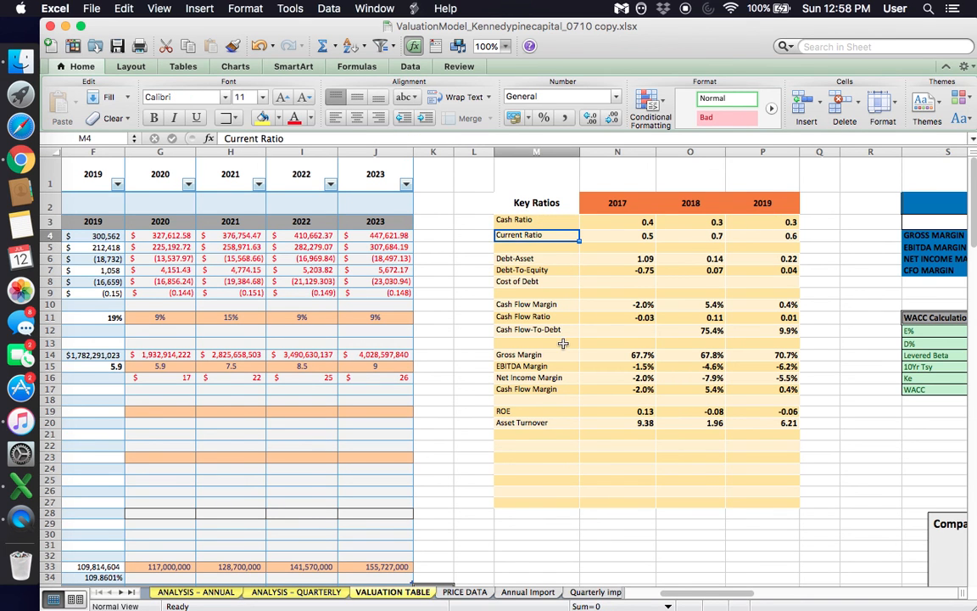
- Review the Gross Margin and Cash Flow Margin rows of the Key Ratios table across 2017 to 2019
scroll(563, 343, down, 1)
click(518, 317)
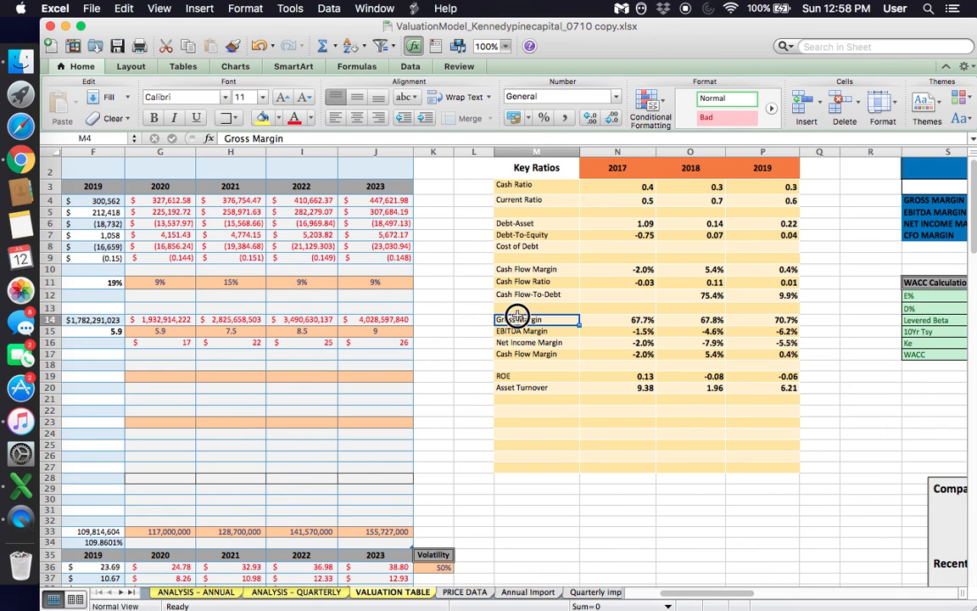
drag(523, 355, 789, 354)
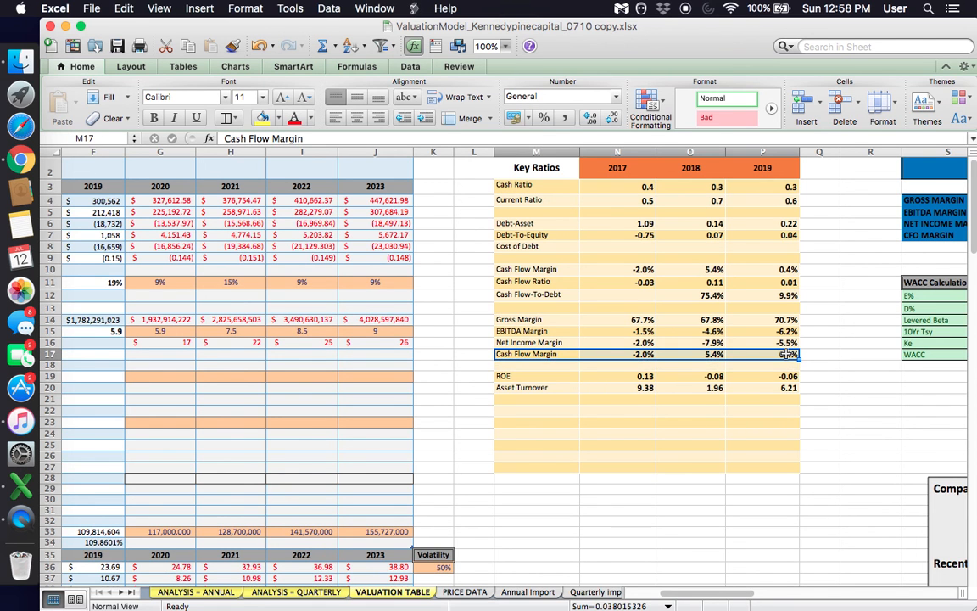
key(Right)
key(Right)
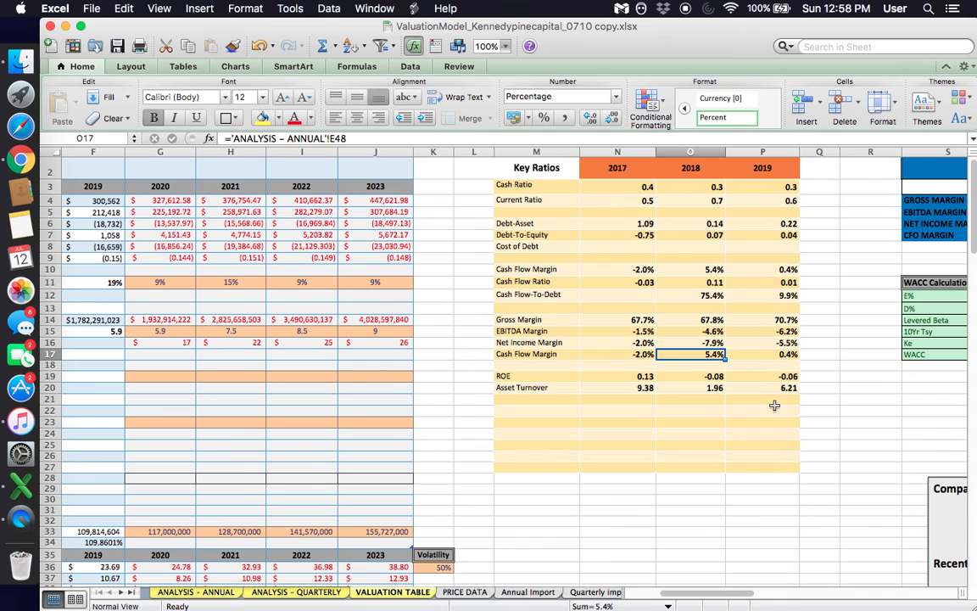
click(763, 354)
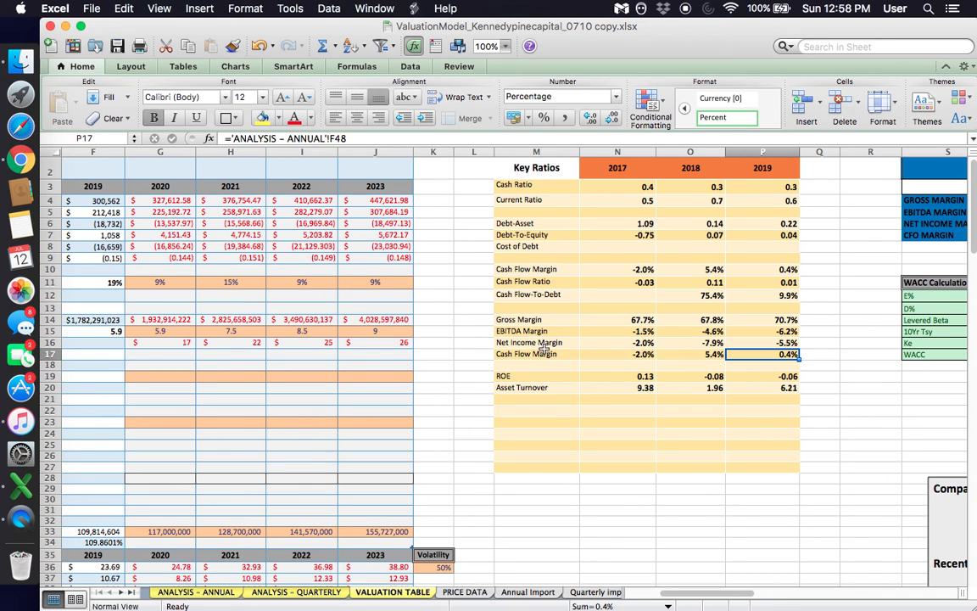
drag(537, 355, 772, 357)
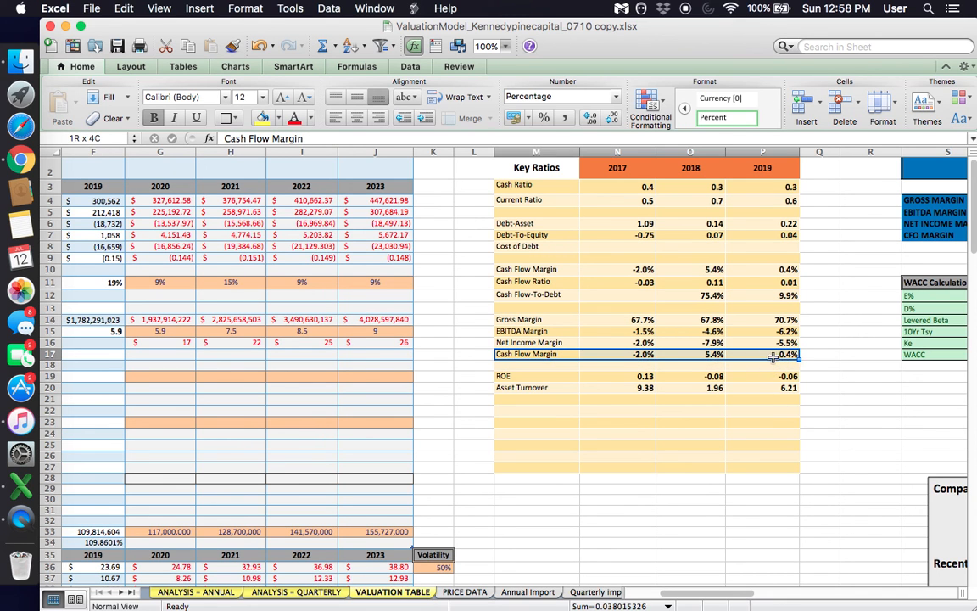
click(622, 320)
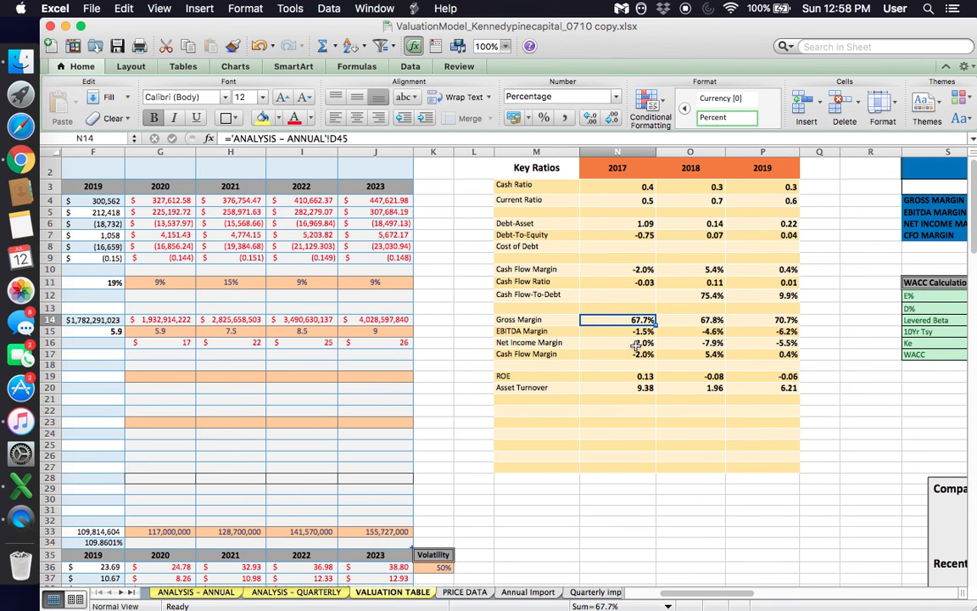
drag(639, 355, 754, 353)
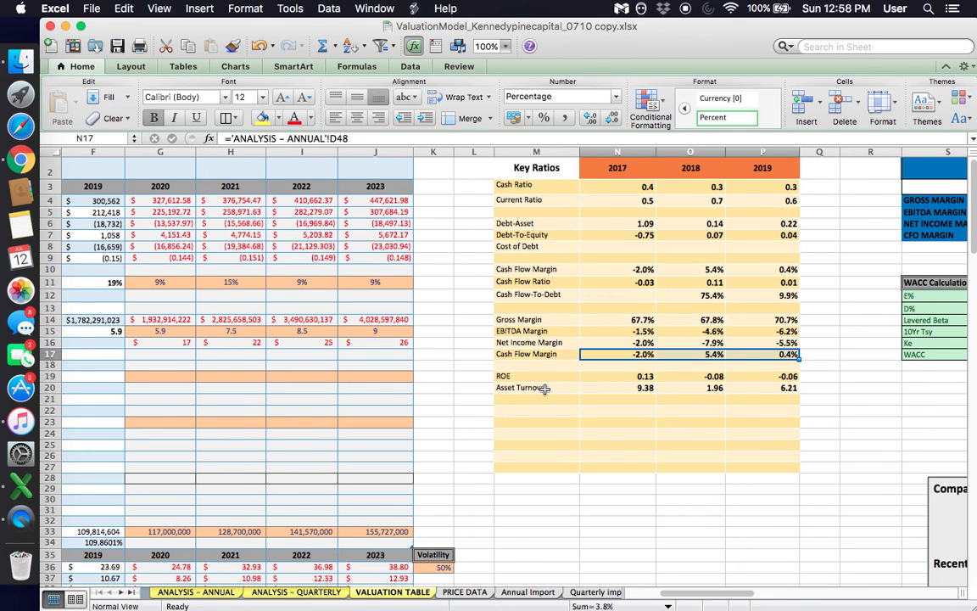
- Check the ROE and Asset Turnover ratios for 2017 to 2019 in the Key Ratios table
click(636, 388)
click(695, 388)
click(761, 382)
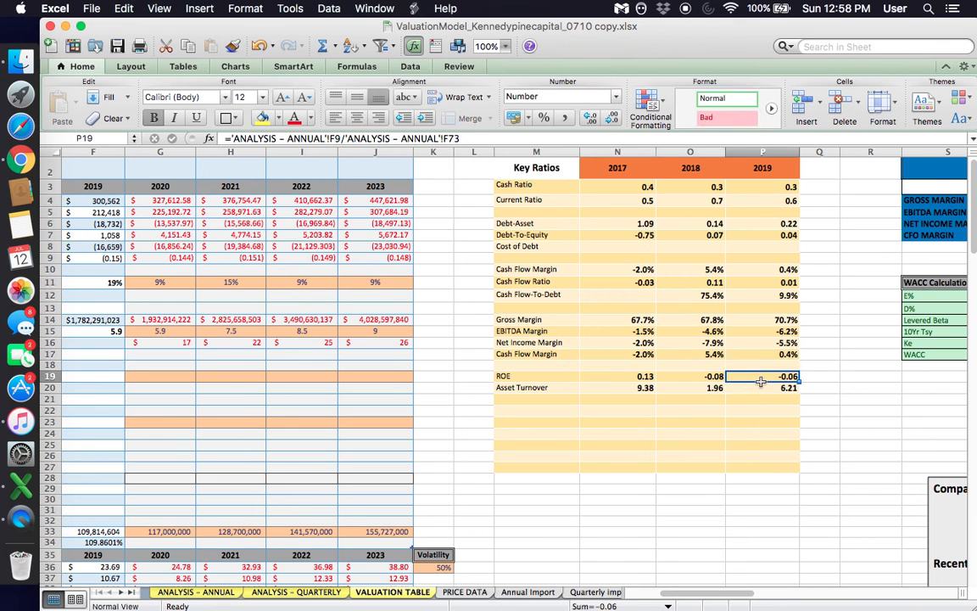
click(762, 387)
scroll(730, 219, up, 1)
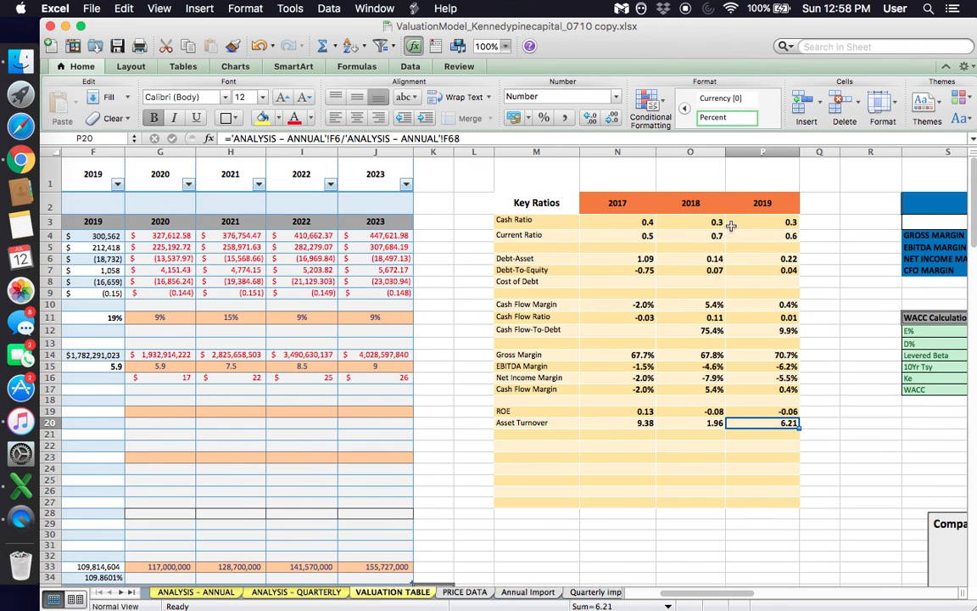
- Recheck the valuation table's 2020 Revenue formula, Price To Sales Multiple and Shares Outstanding against the stock price forecast
scroll(731, 223, right, 4)
scroll(730, 224, left, 4)
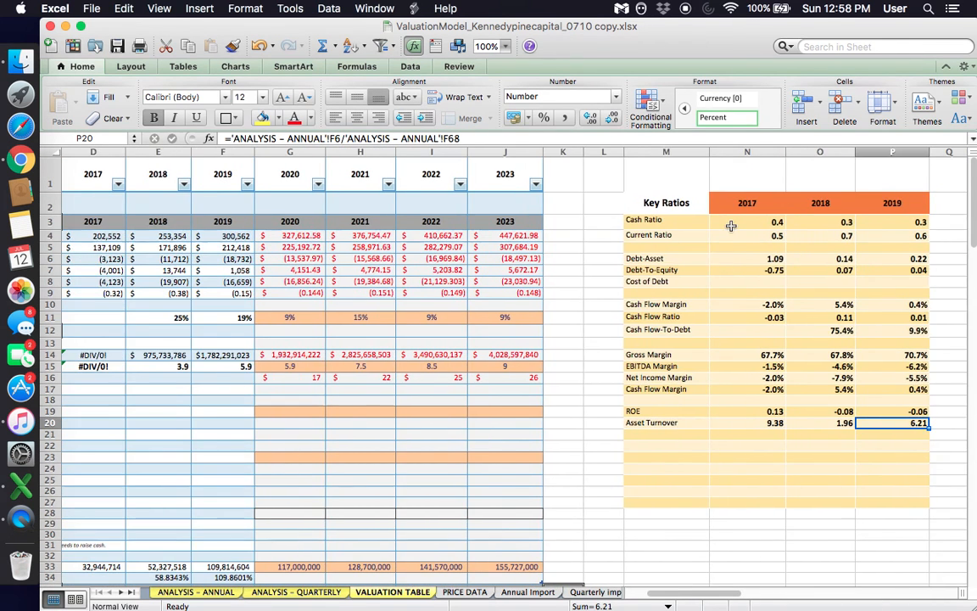
scroll(730, 226, left, 2)
scroll(731, 226, down, 5)
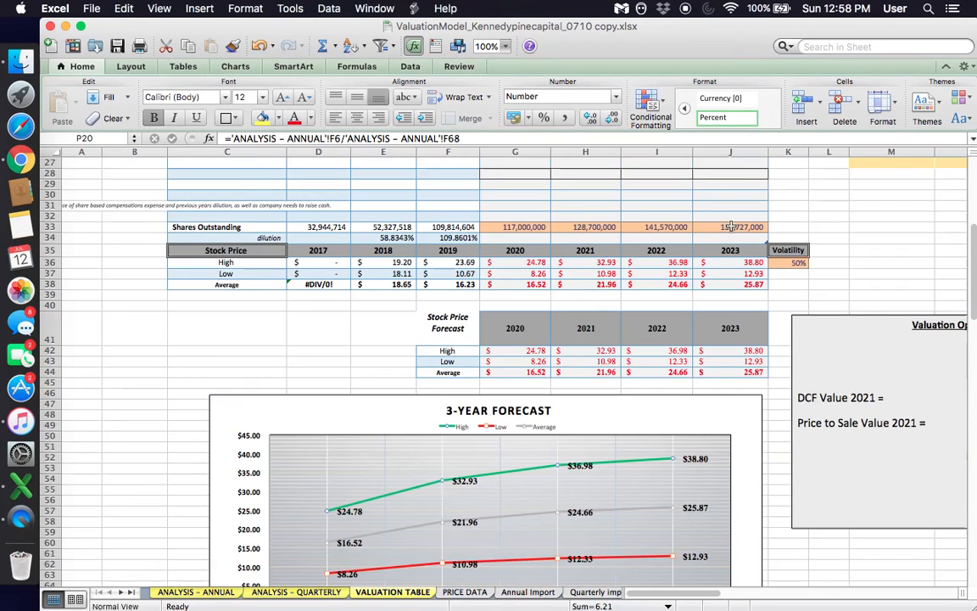
scroll(730, 227, down, 2)
scroll(646, 290, up, 6)
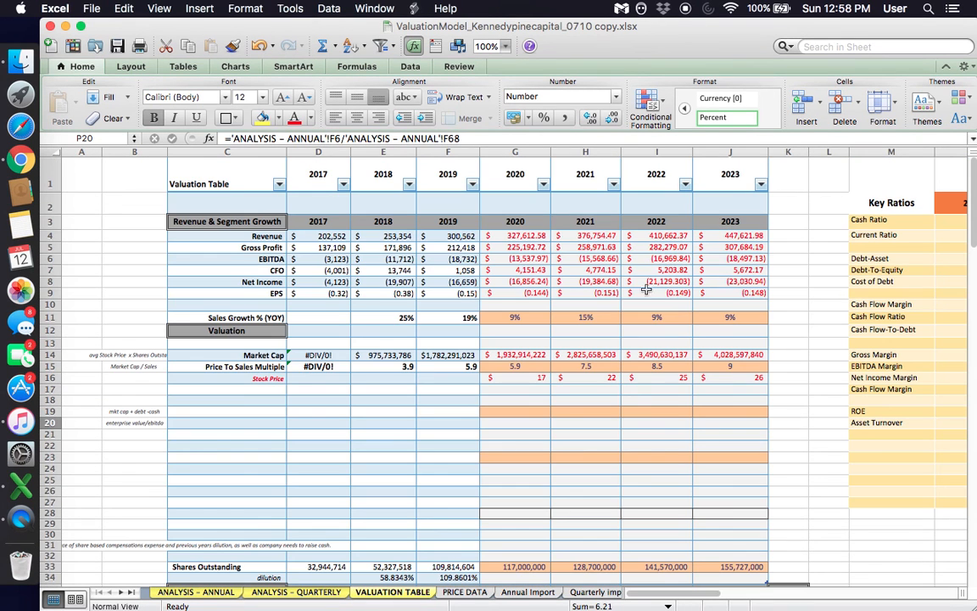
click(500, 236)
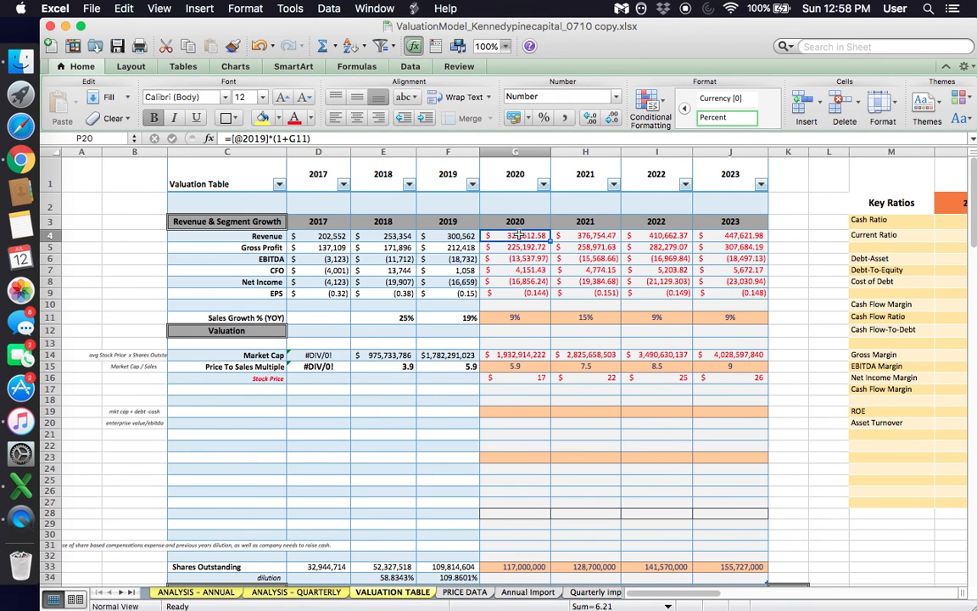
click(529, 366)
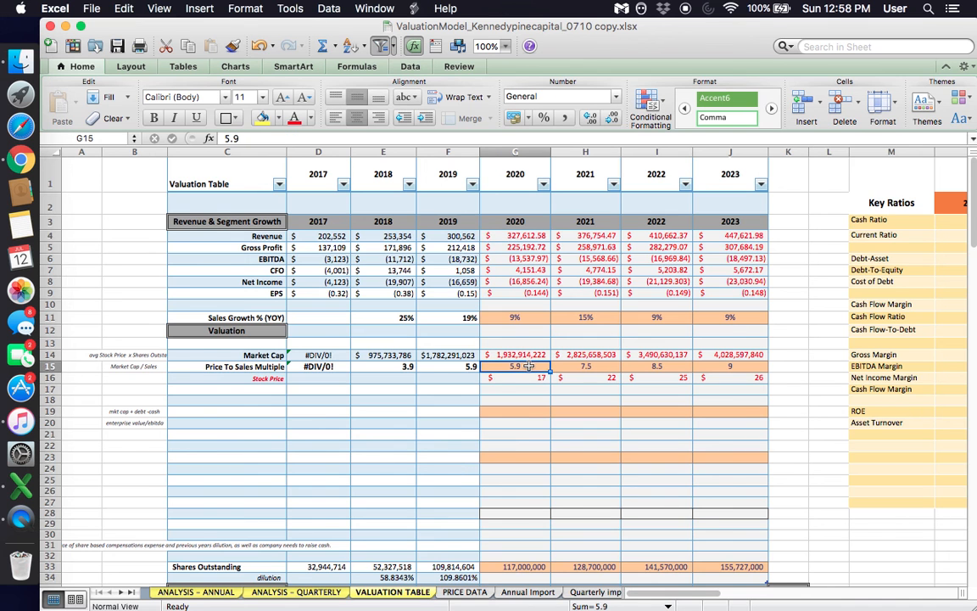
scroll(529, 365, down, 3)
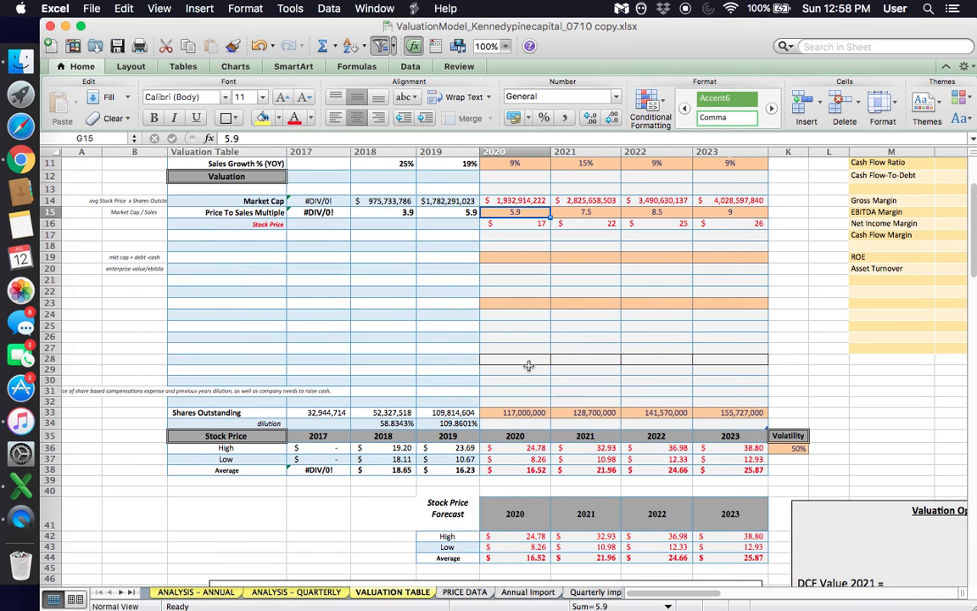
click(533, 412)
scroll(533, 410, up, 3)
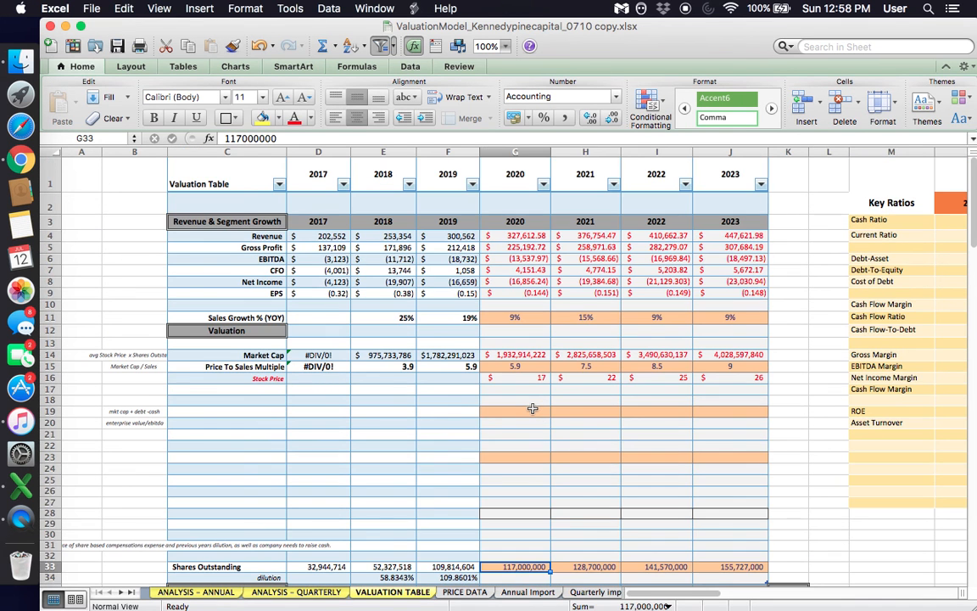
scroll(550, 381, down, 8)
scroll(550, 381, up, 8)
- Compare the 2018 and 2019 Price To Sales Multiples with the 2020 to 2023 multiples and projected Market Cap
mouse_move(393, 362)
mouse_down()
mouse_move(450, 365)
mouse_move(384, 360)
mouse_move(395, 363)
mouse_up()
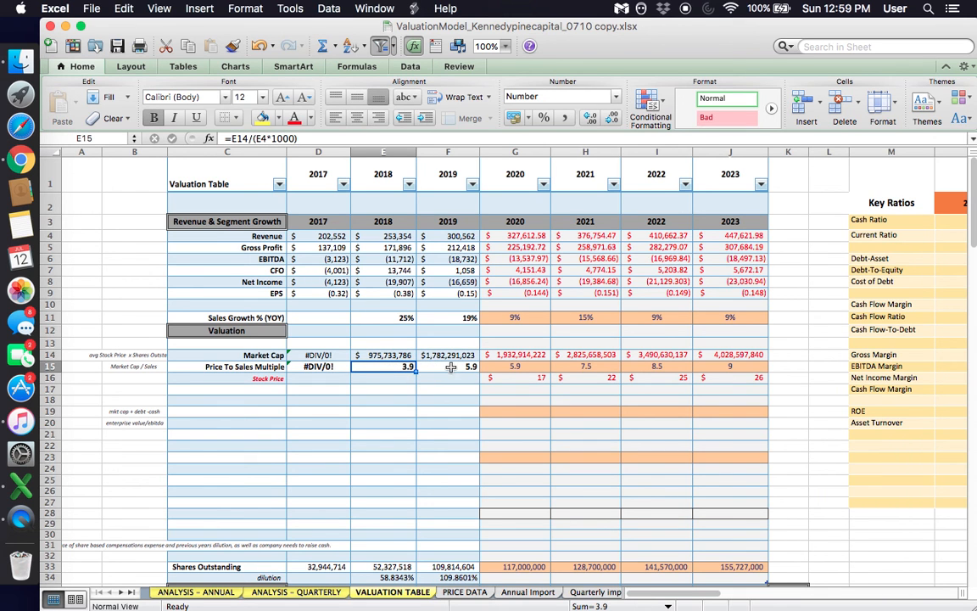
click(455, 366)
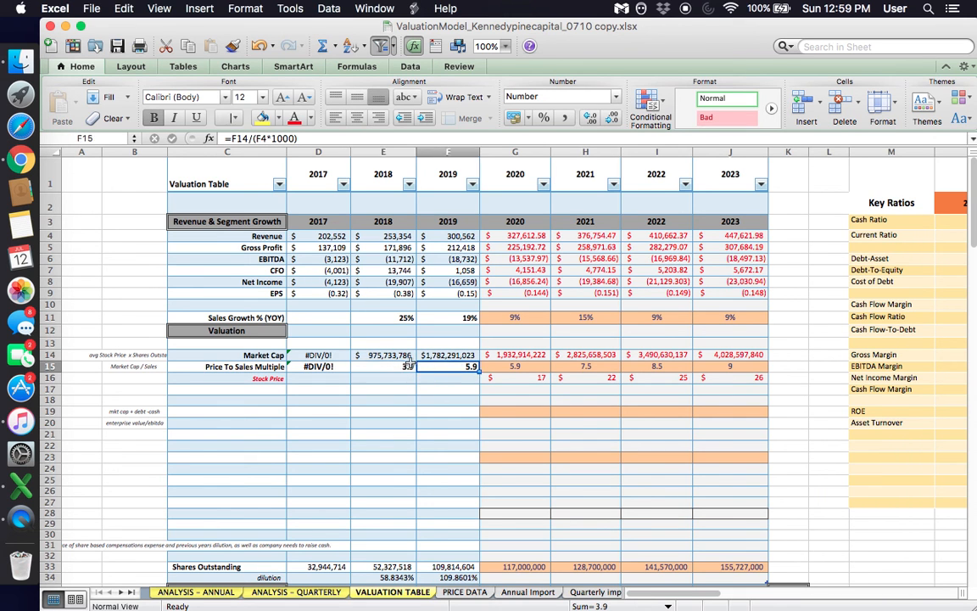
click(390, 365)
click(431, 365)
click(402, 366)
click(452, 366)
click(510, 366)
click(588, 355)
click(655, 365)
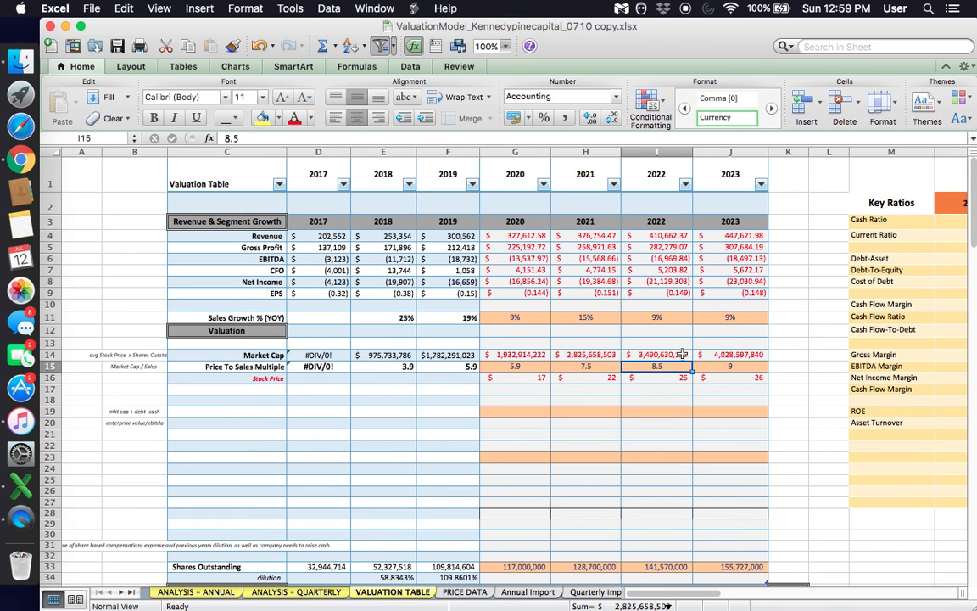
click(676, 356)
click(726, 364)
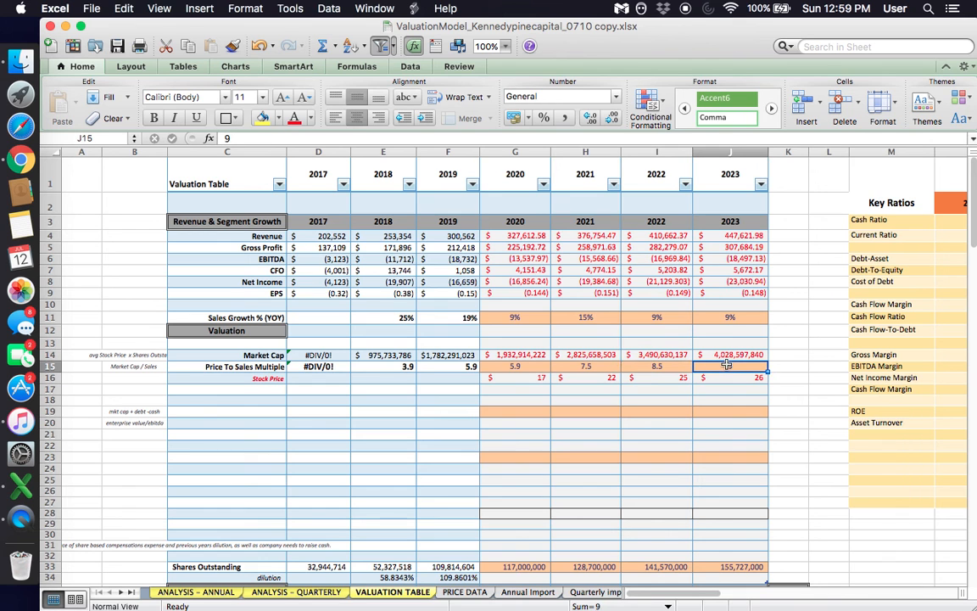
drag(451, 365, 400, 366)
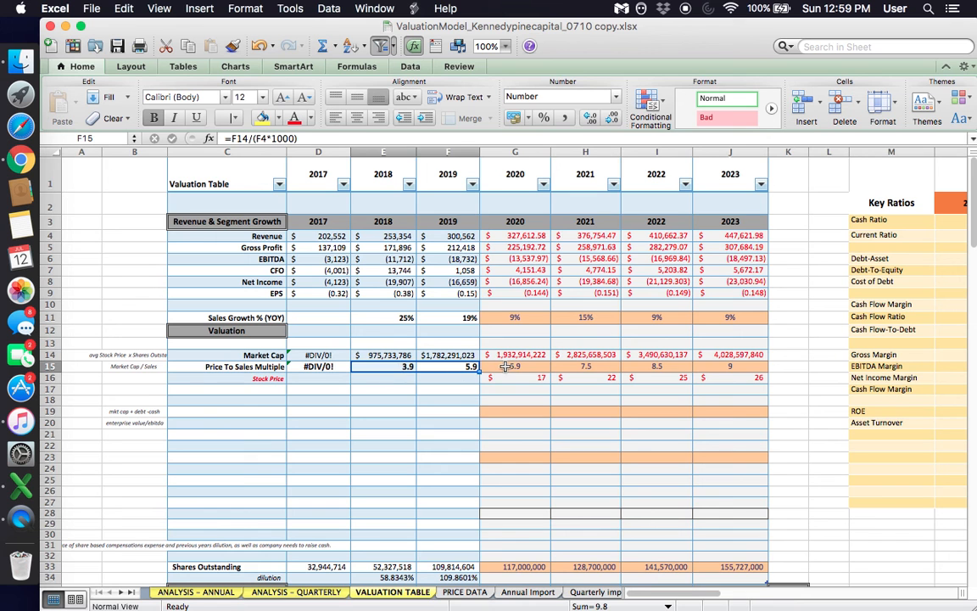
click(505, 367)
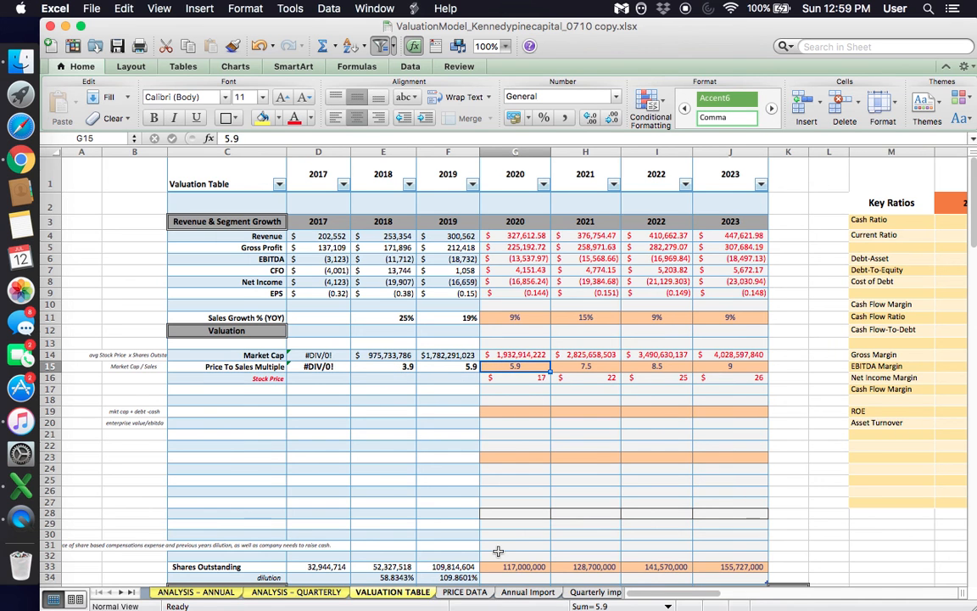
- Review the 2019 High stock price source and the 2020 Revenue formula alongside the Stock Price Forecast and 3-Year Forecast chart
scroll(448, 412, down, 5)
mouse_move(451, 412)
mouse_down()
mouse_move(454, 434)
mouse_move(458, 411)
mouse_up()
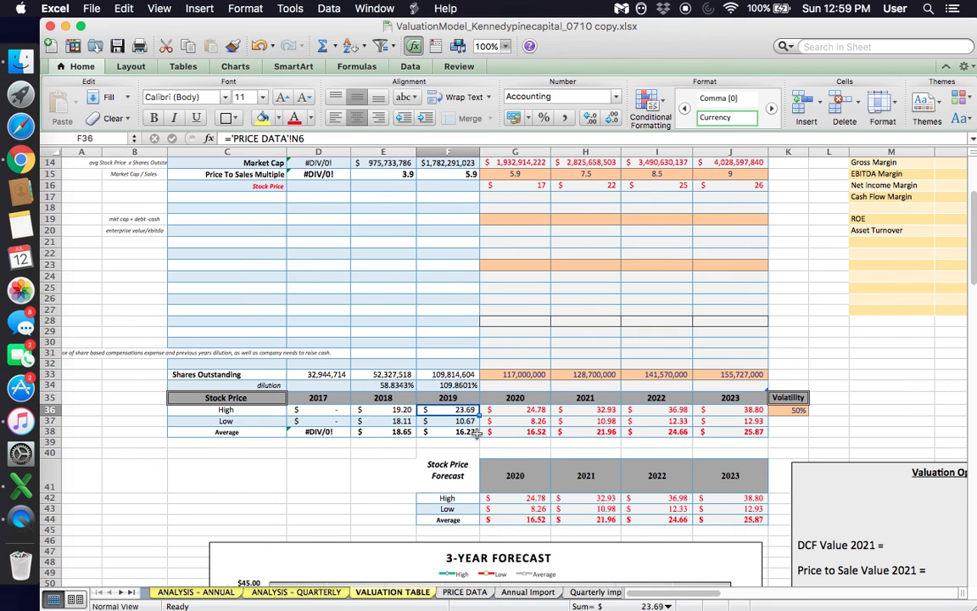
scroll(478, 432, up, 5)
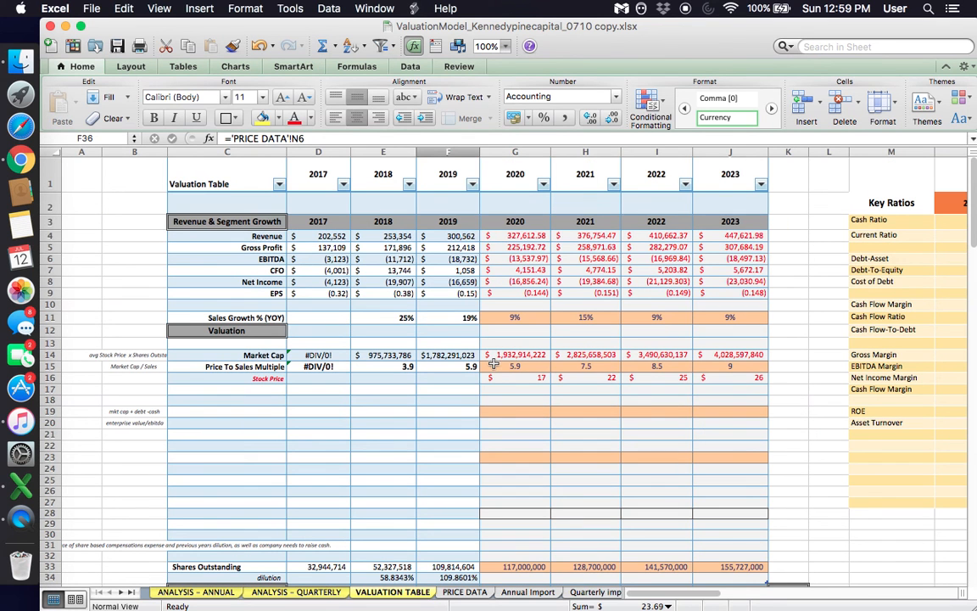
click(528, 234)
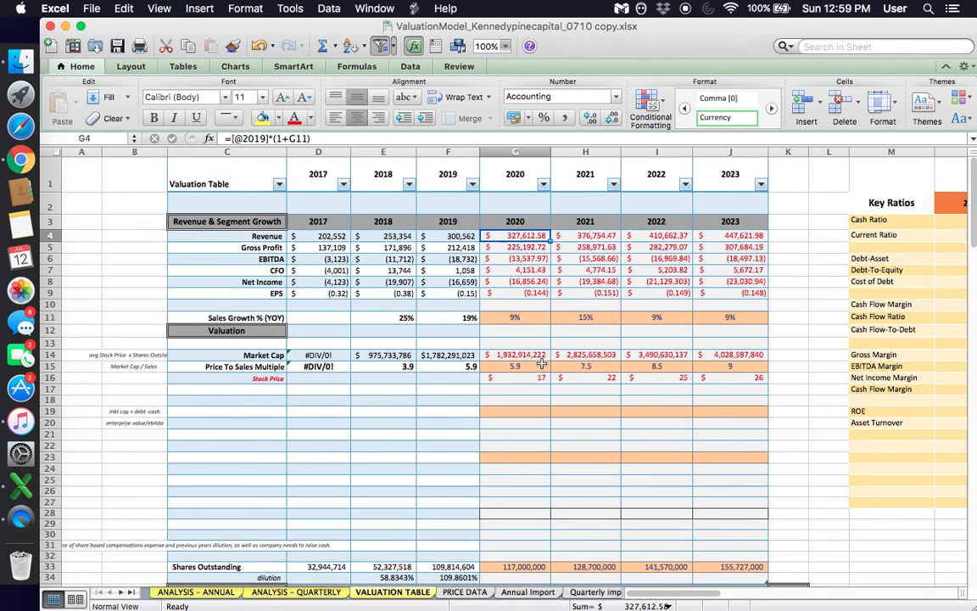
scroll(541, 365, down, 6)
scroll(542, 396, down, 2)
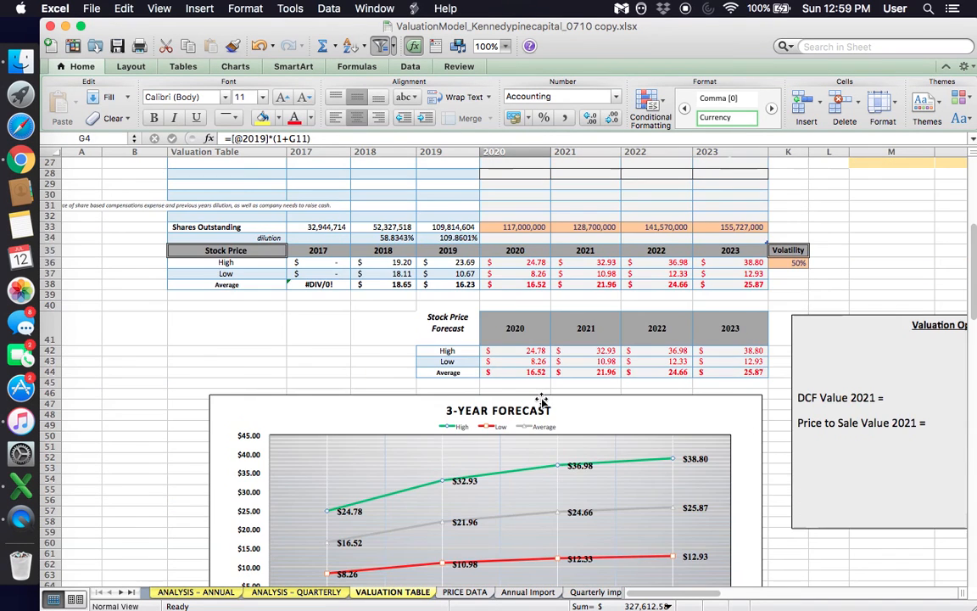
scroll(542, 397, up, 8)
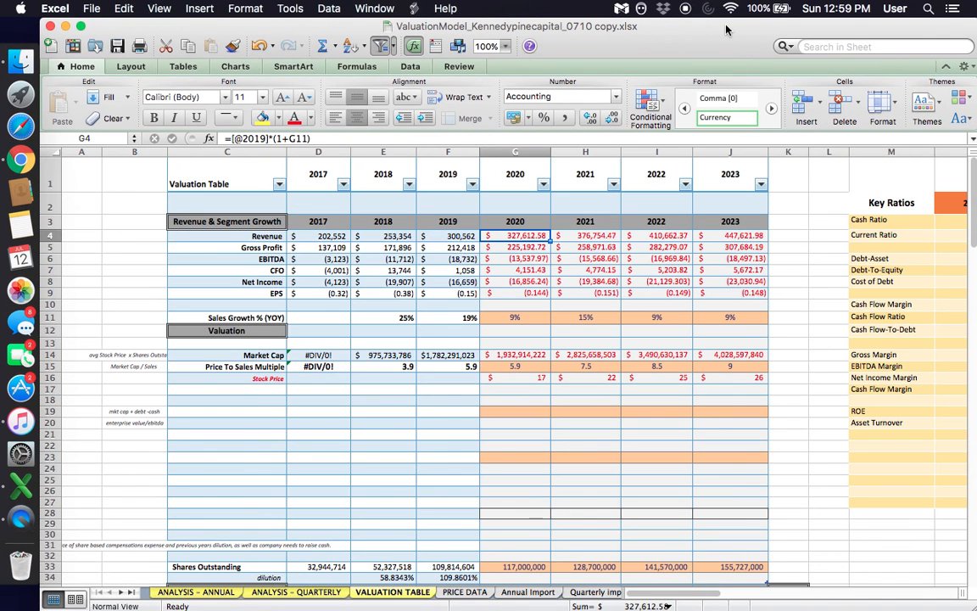
click(534, 458)
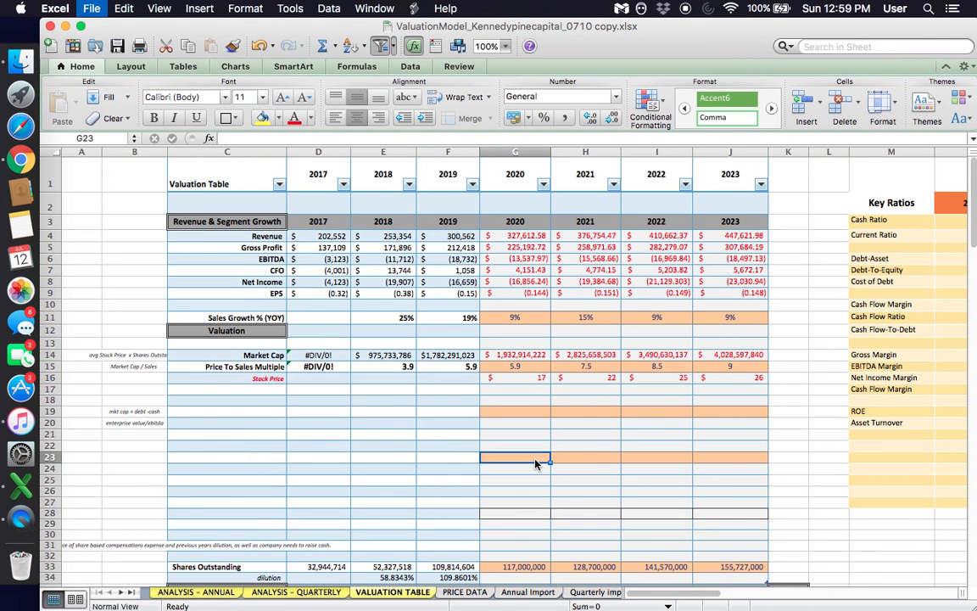